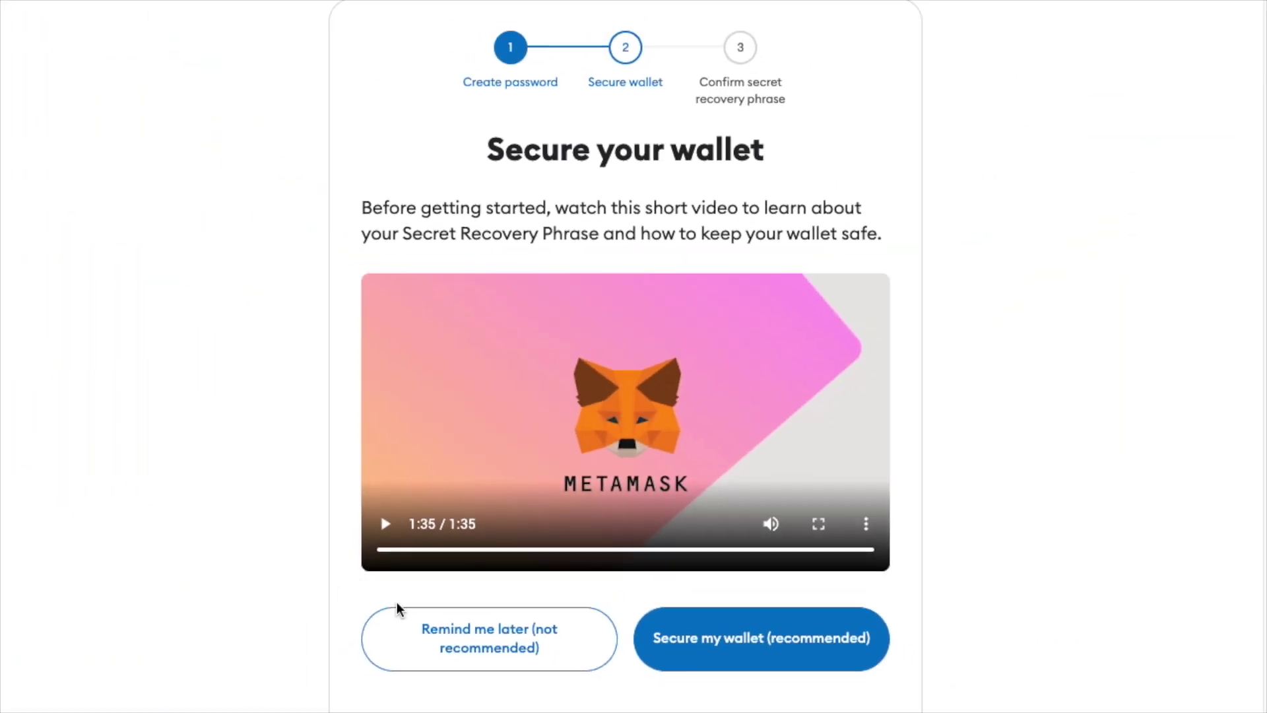
Choose Secure my wallet and reveal all 12 words of the Secret Recovery Phrase.
{"action": "left_click", "coordinate": [738, 656]}
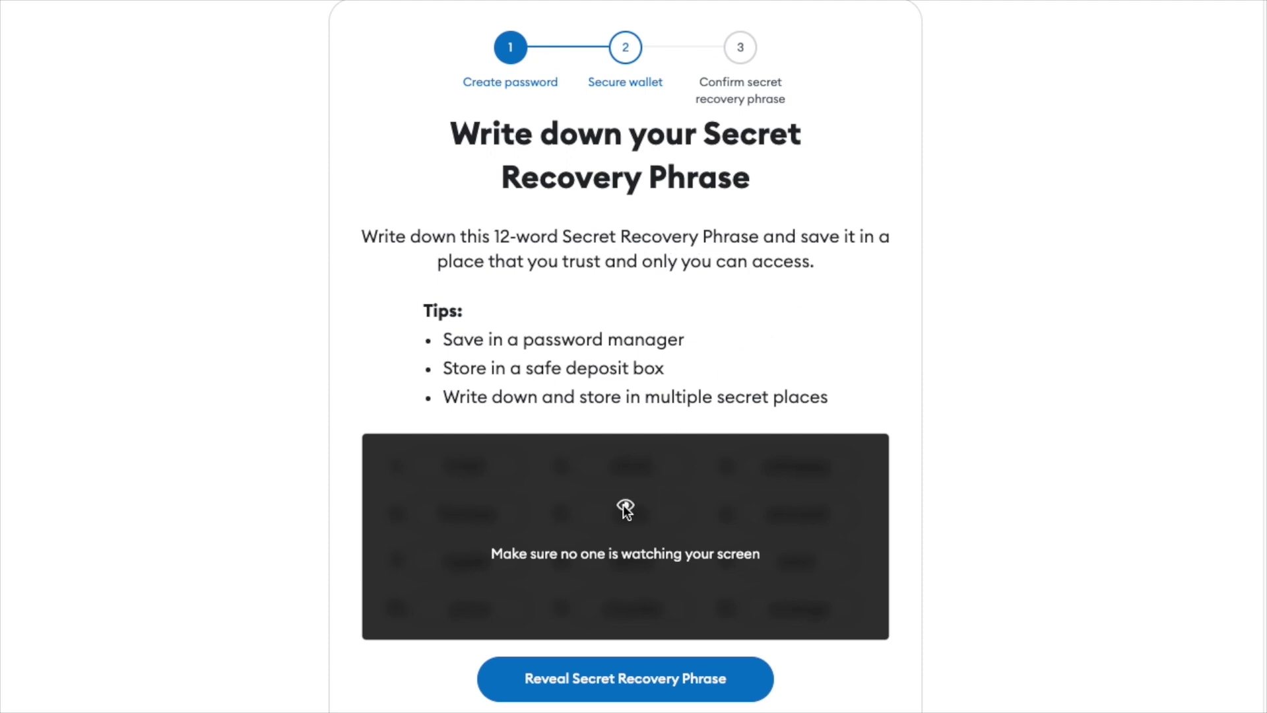
{"action": "scroll", "coordinate": [627, 573], "scroll_direction": "down", "scroll_amount": 1}
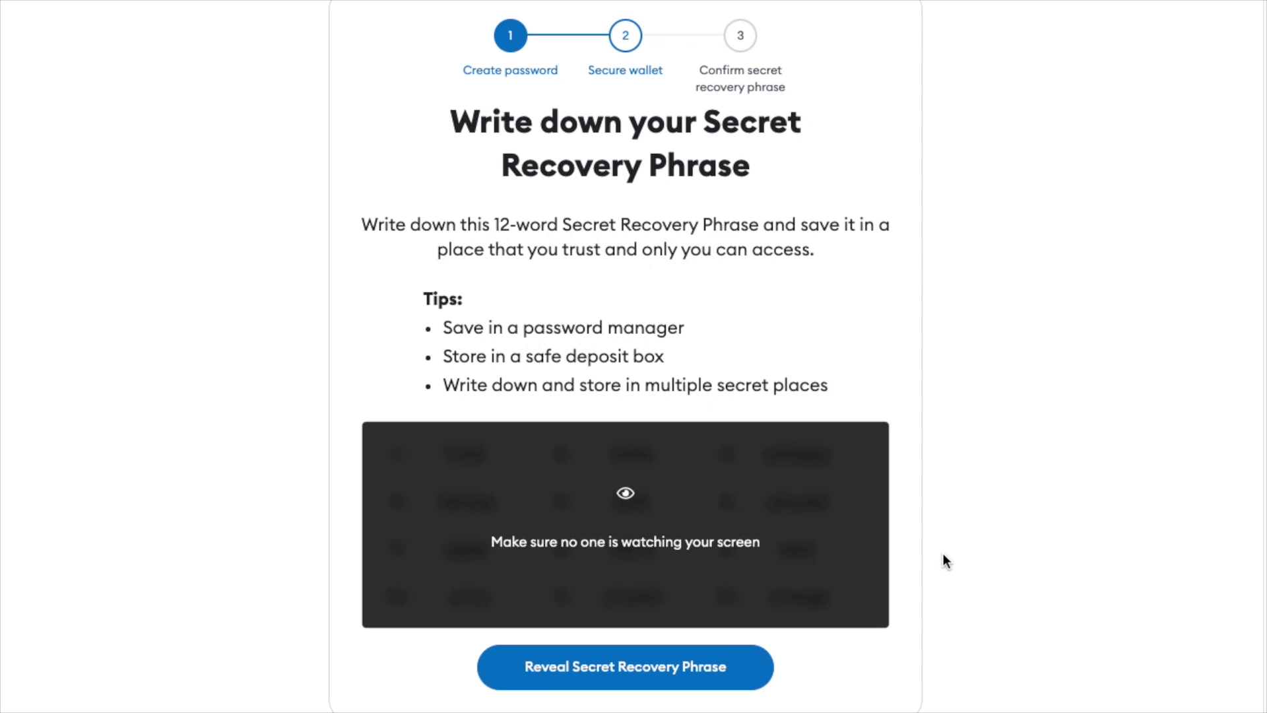
{"action": "left_click", "coordinate": [726, 663]}
{"action": "scroll", "coordinate": [1104, 633], "scroll_direction": "down", "scroll_amount": 1}
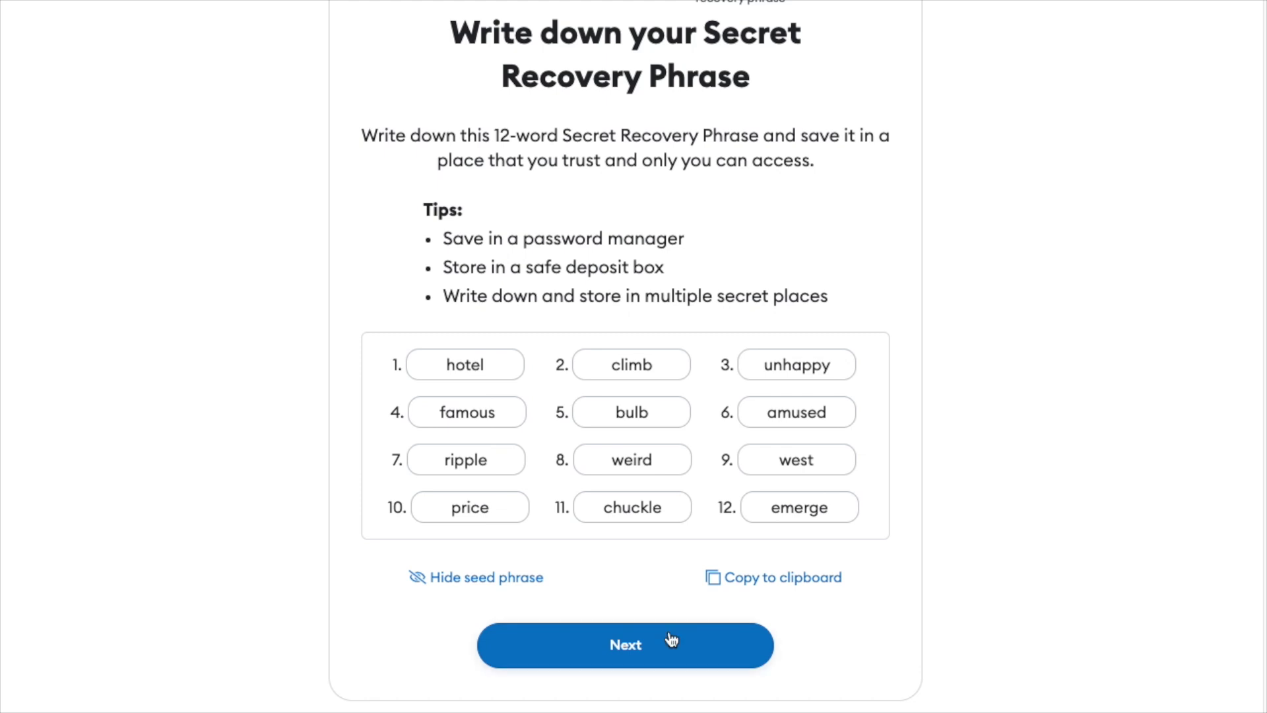
Enter the missing recovery phrase words in fields 3, 4 and 8, then confirm the phrase.
{"action": "left_click", "coordinate": [658, 657]}
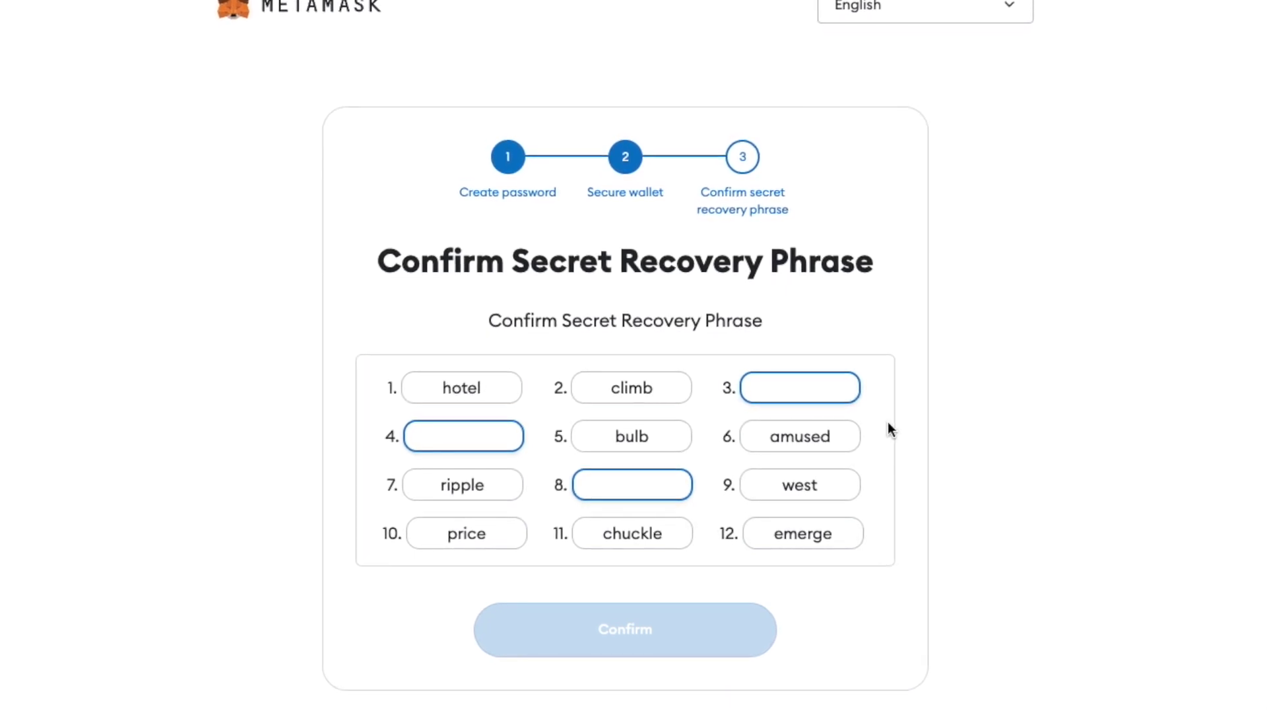
{"action": "left_click", "coordinate": [815, 389]}
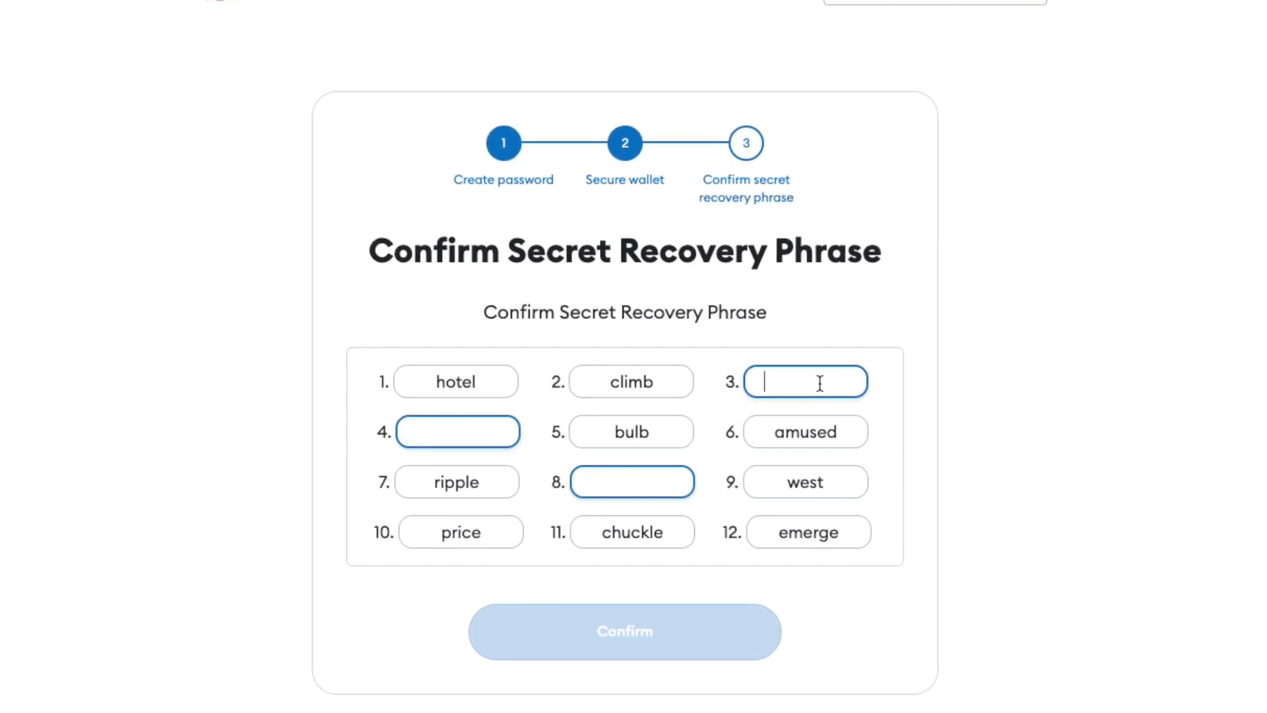
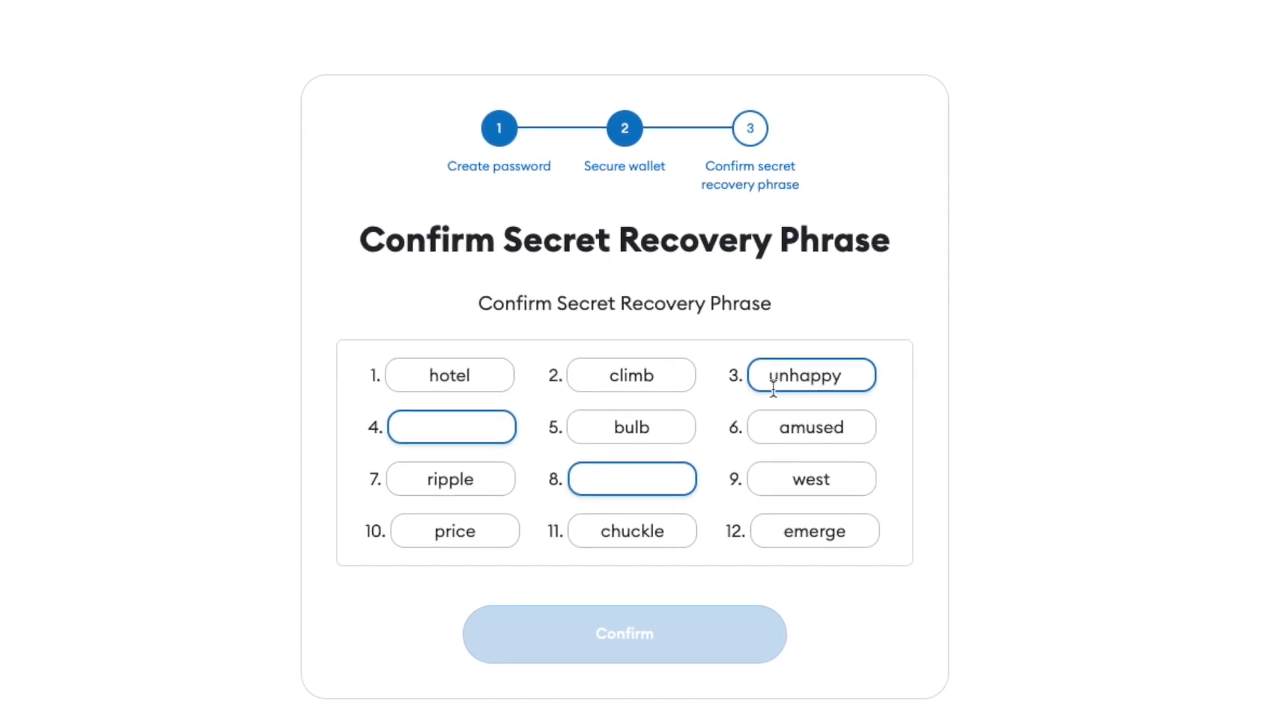
{"action": "left_click", "coordinate": [468, 422]}
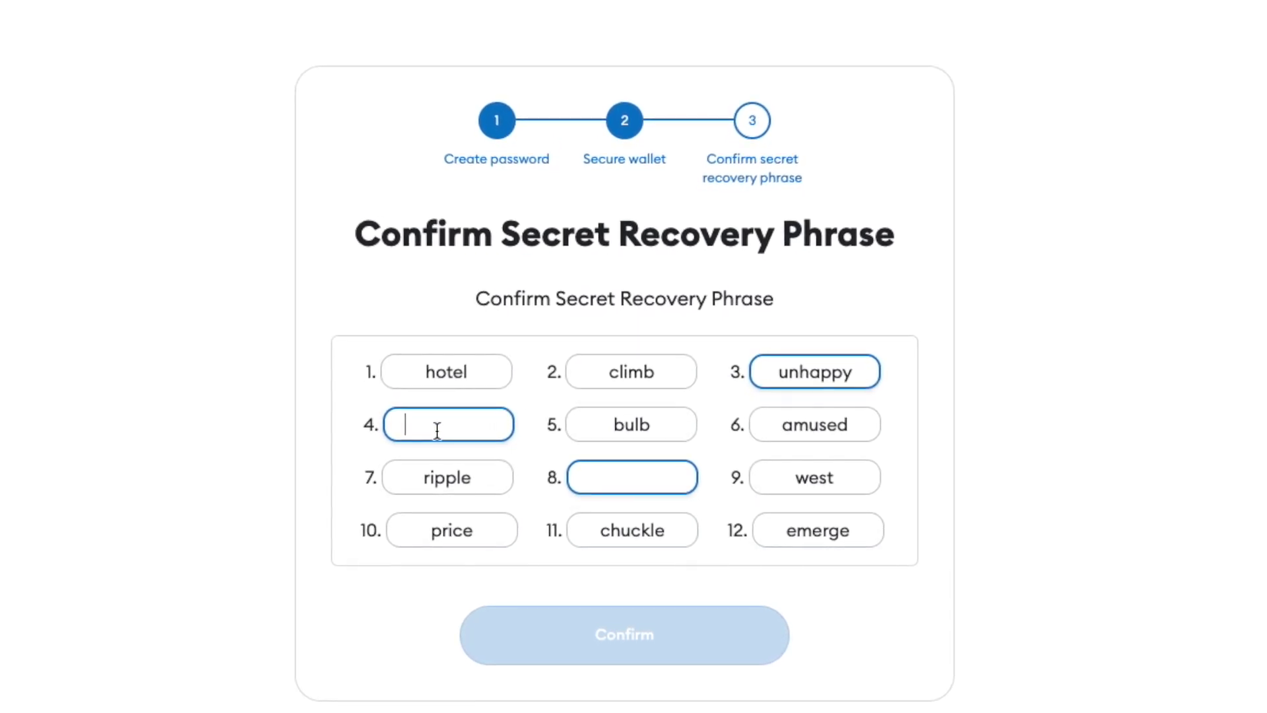
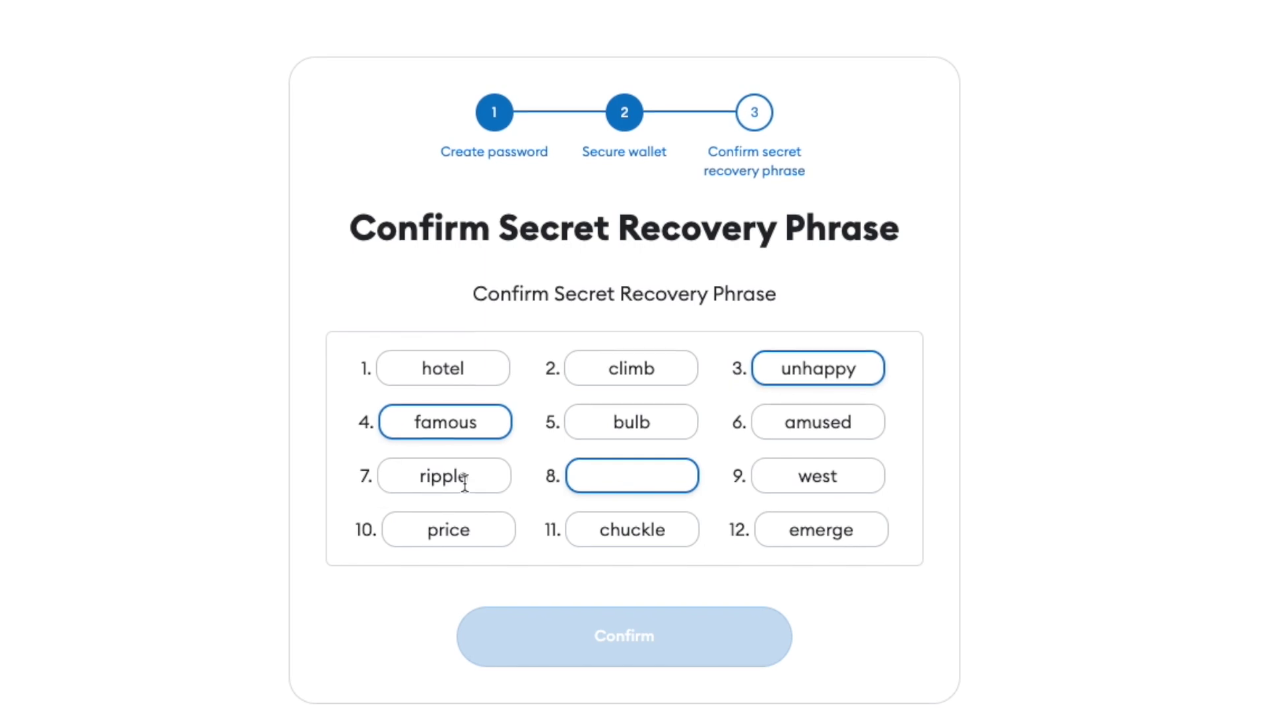
{"action": "left_click", "coordinate": [614, 475]}
{"action": "type", "text": "weird"}
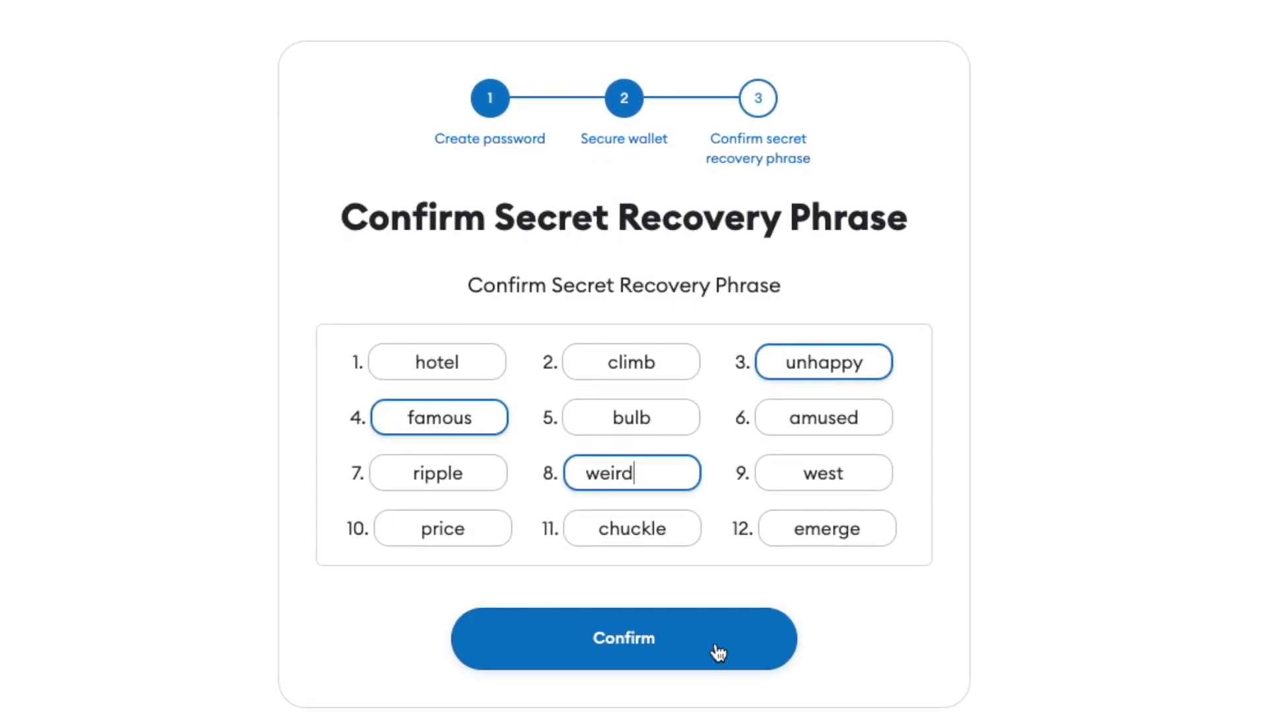
{"action": "left_click", "coordinate": [679, 674]}
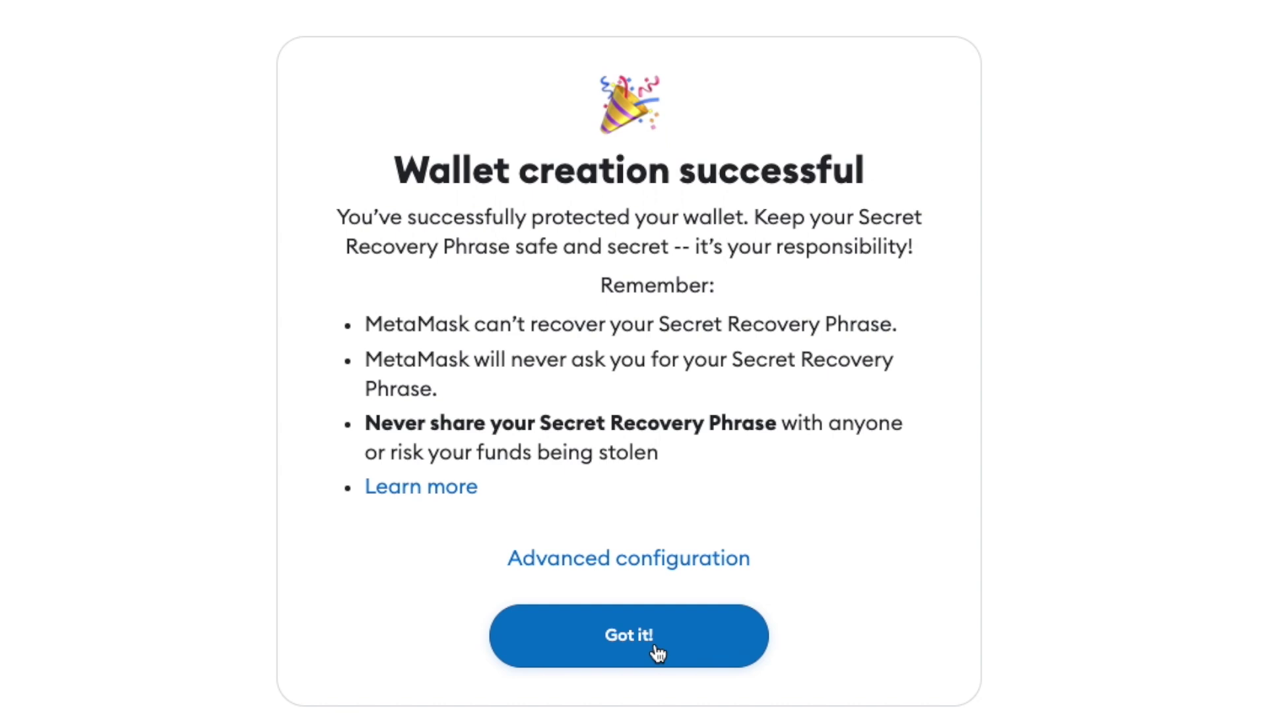
Dismiss the success and pinning pages, then open MetaMask to Account 1 showing 0 ETH.
{"action": "left_click", "coordinate": [658, 652]}
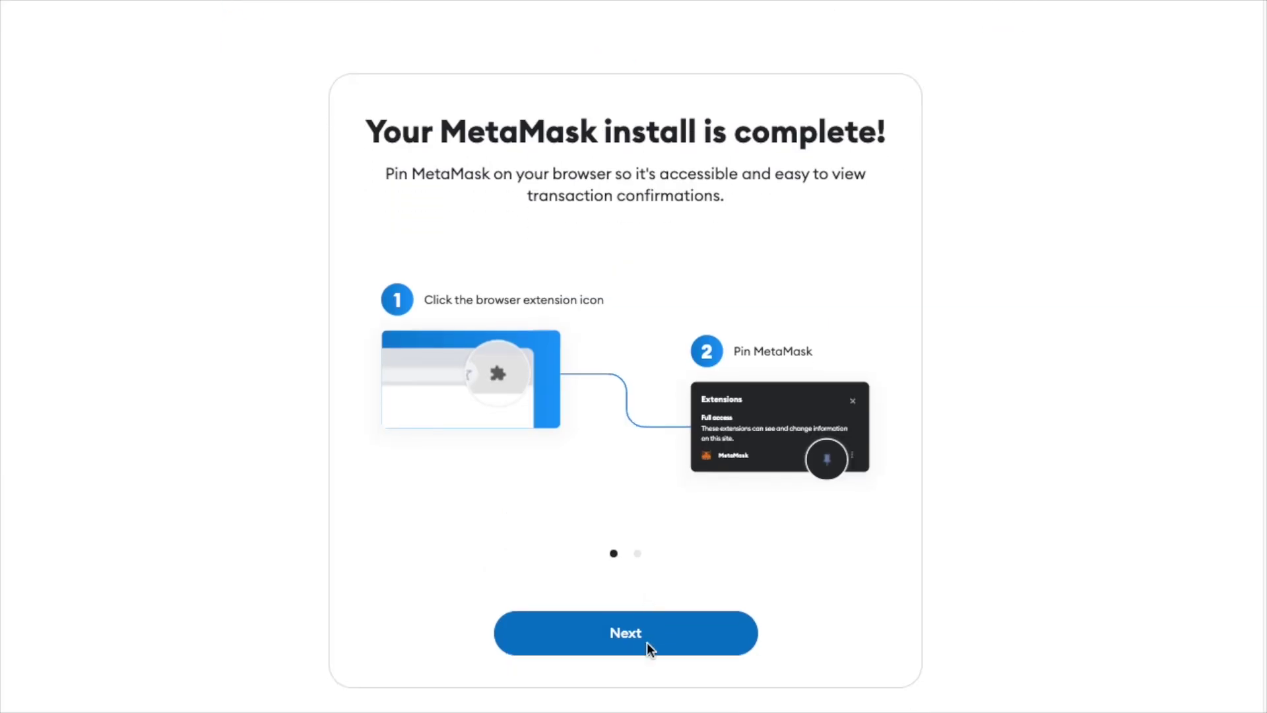
{"action": "left_click", "coordinate": [648, 646]}
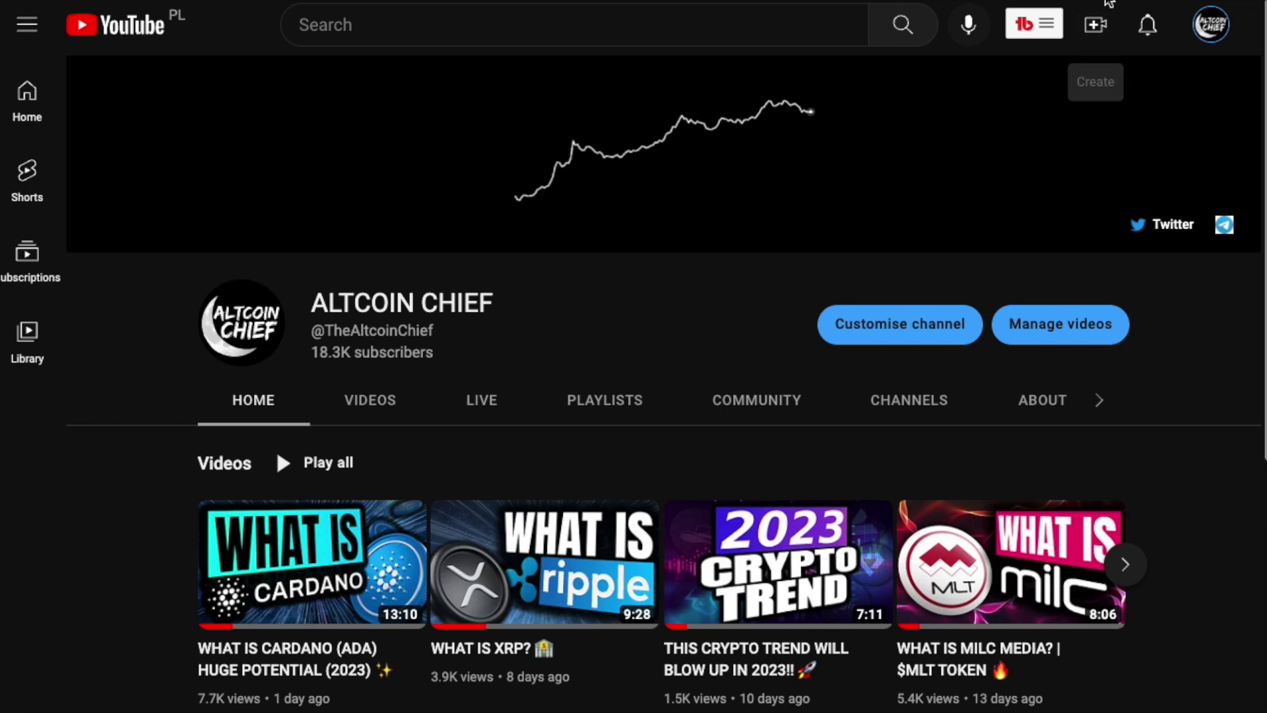
{"action": "key", "text": "alt+shift+m"}
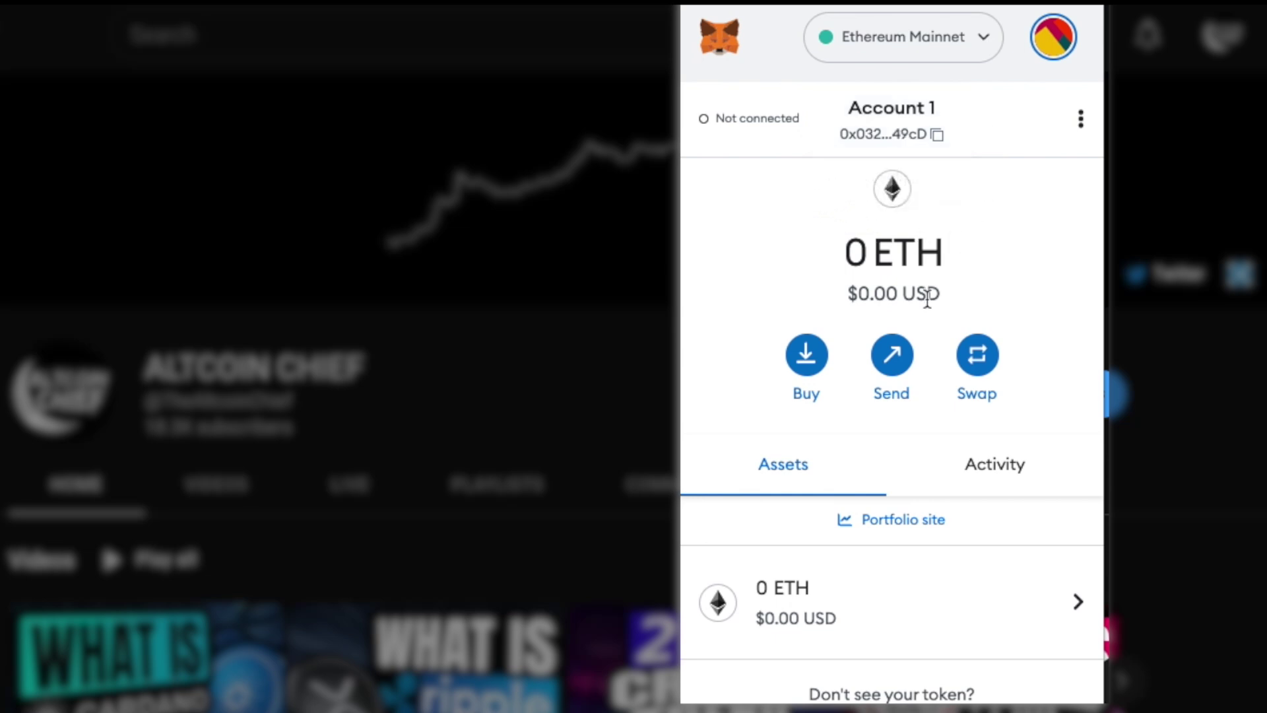
{"action": "left_click", "coordinate": [905, 134]}
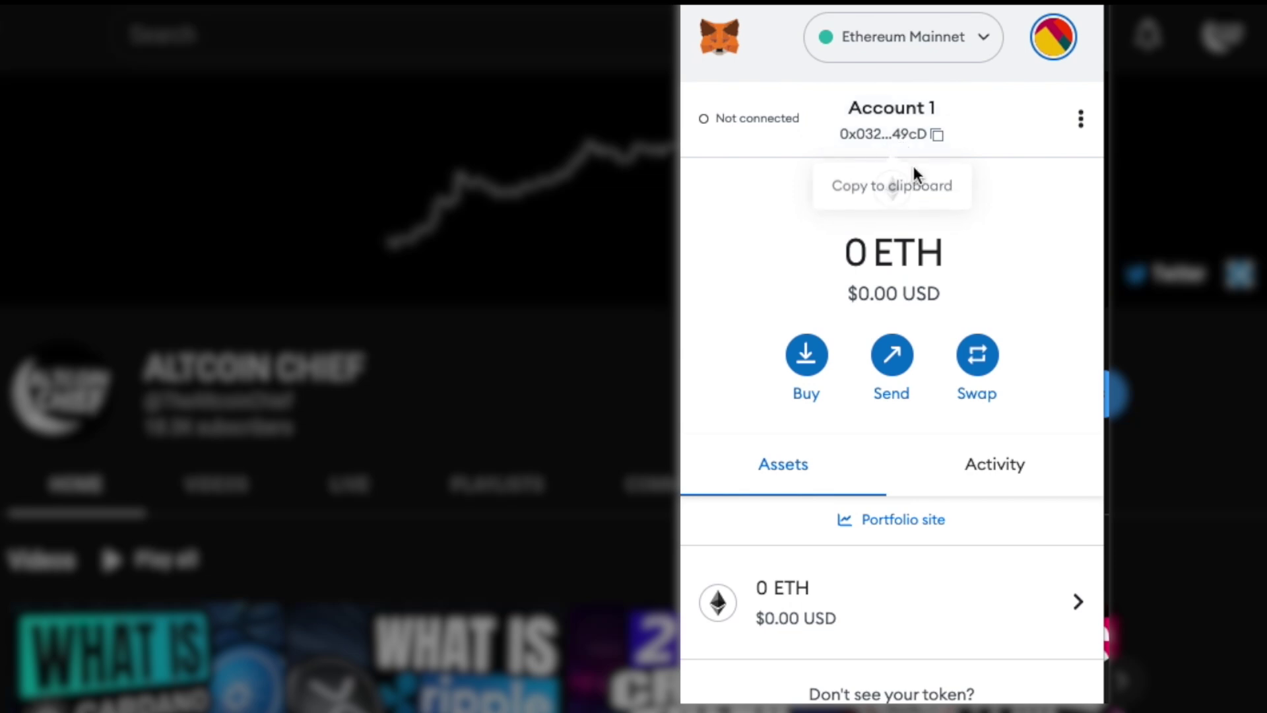
{"action": "scroll", "coordinate": [949, 146], "scroll_direction": "down", "scroll_amount": 1}
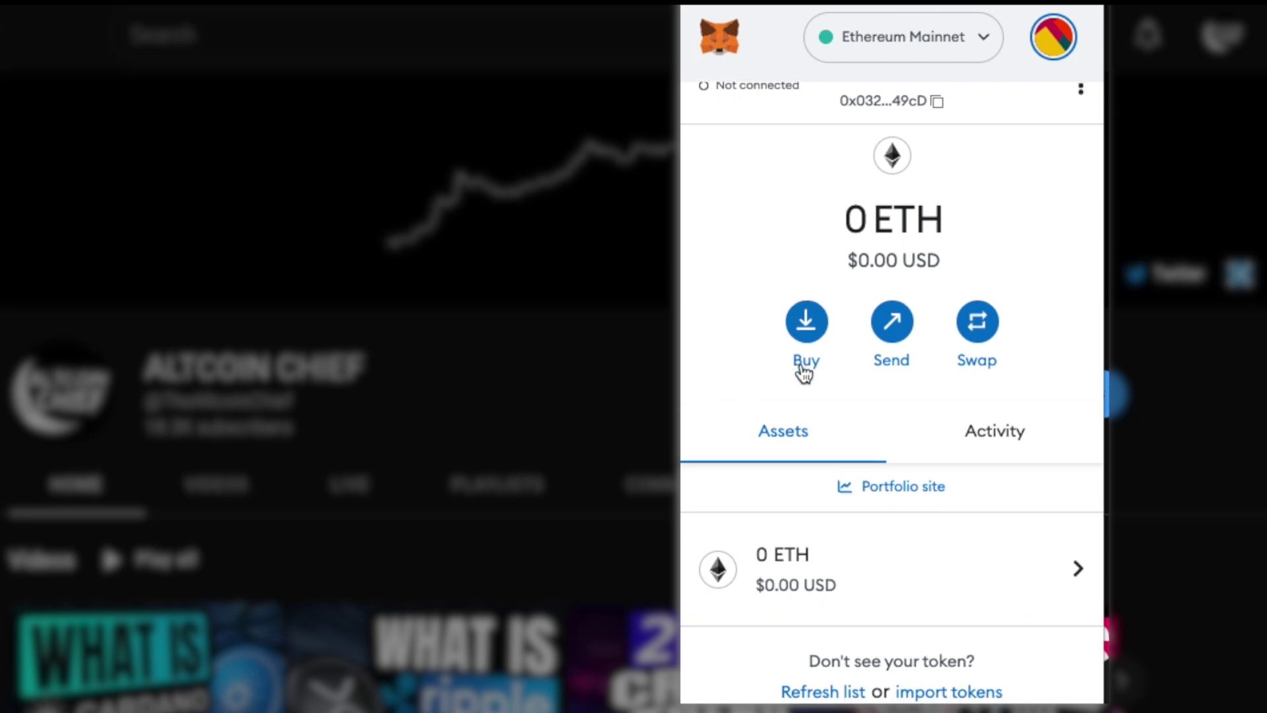
{"action": "scroll", "coordinate": [802, 364], "scroll_direction": "down", "scroll_amount": 2}
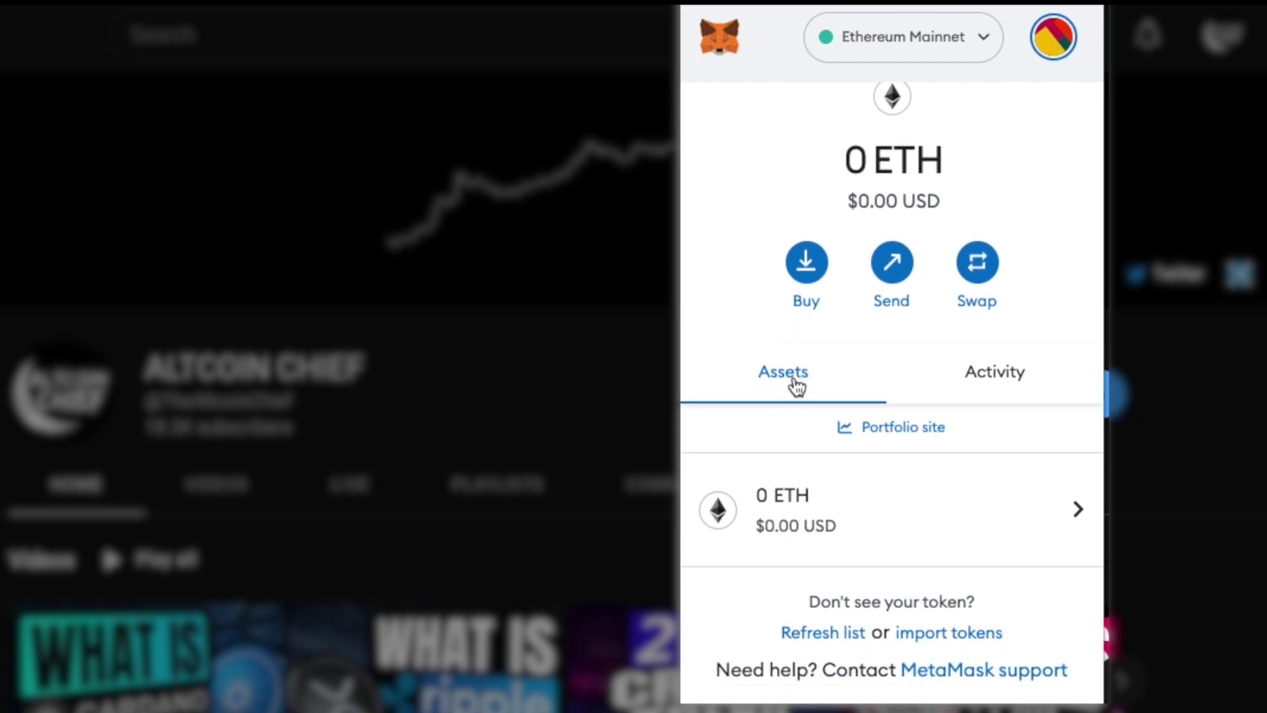
{"action": "scroll", "coordinate": [809, 387], "scroll_direction": "up", "scroll_amount": 3}
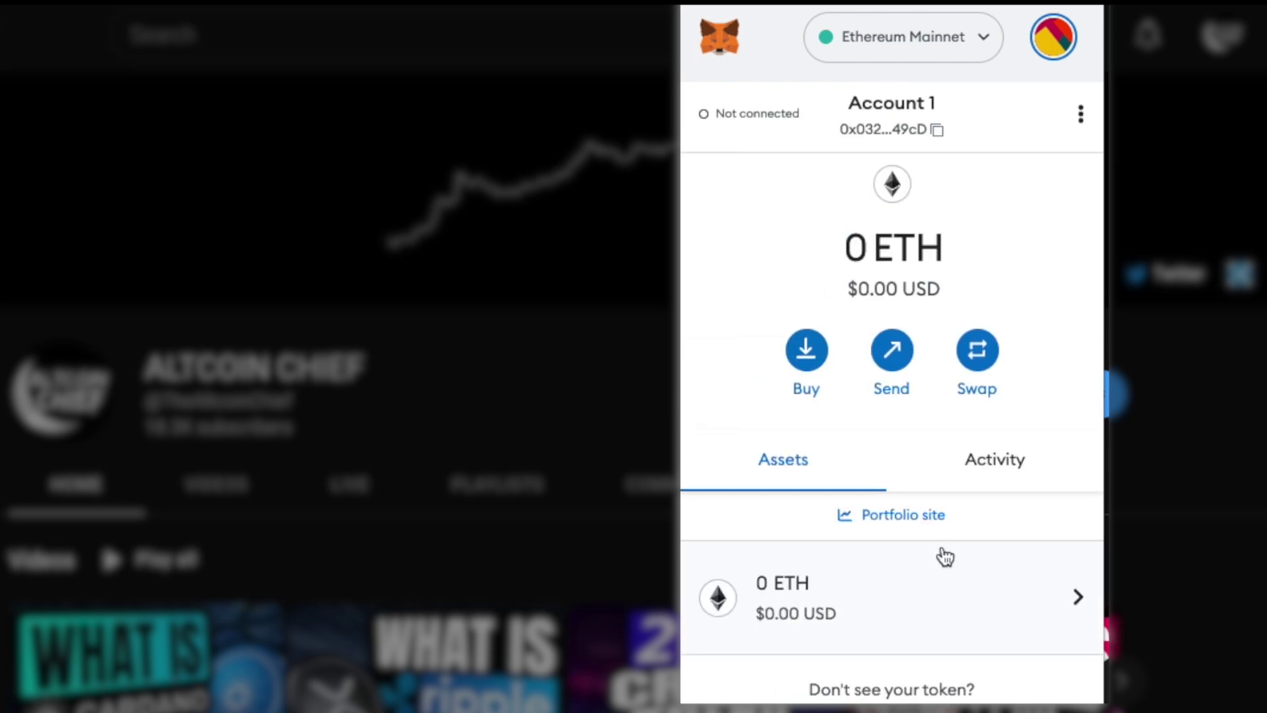
{"action": "scroll", "coordinate": [945, 557], "scroll_direction": "down", "scroll_amount": 2}
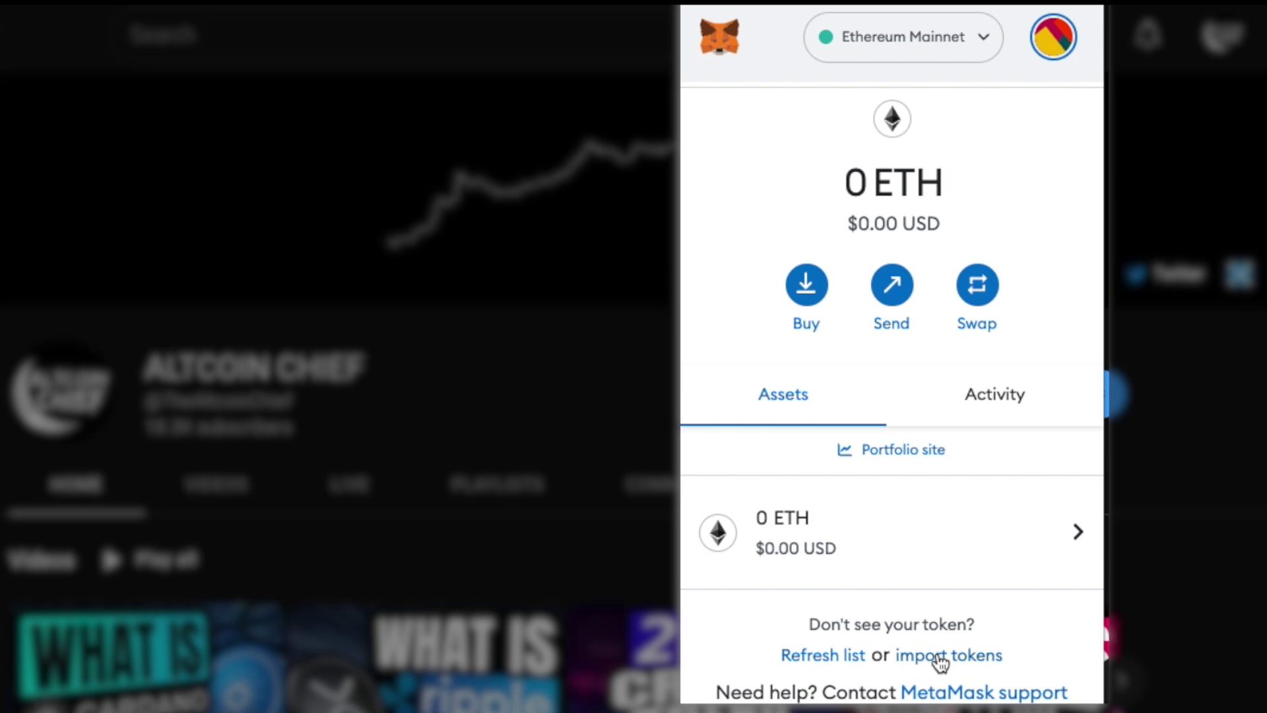
{"action": "left_click", "coordinate": [991, 404]}
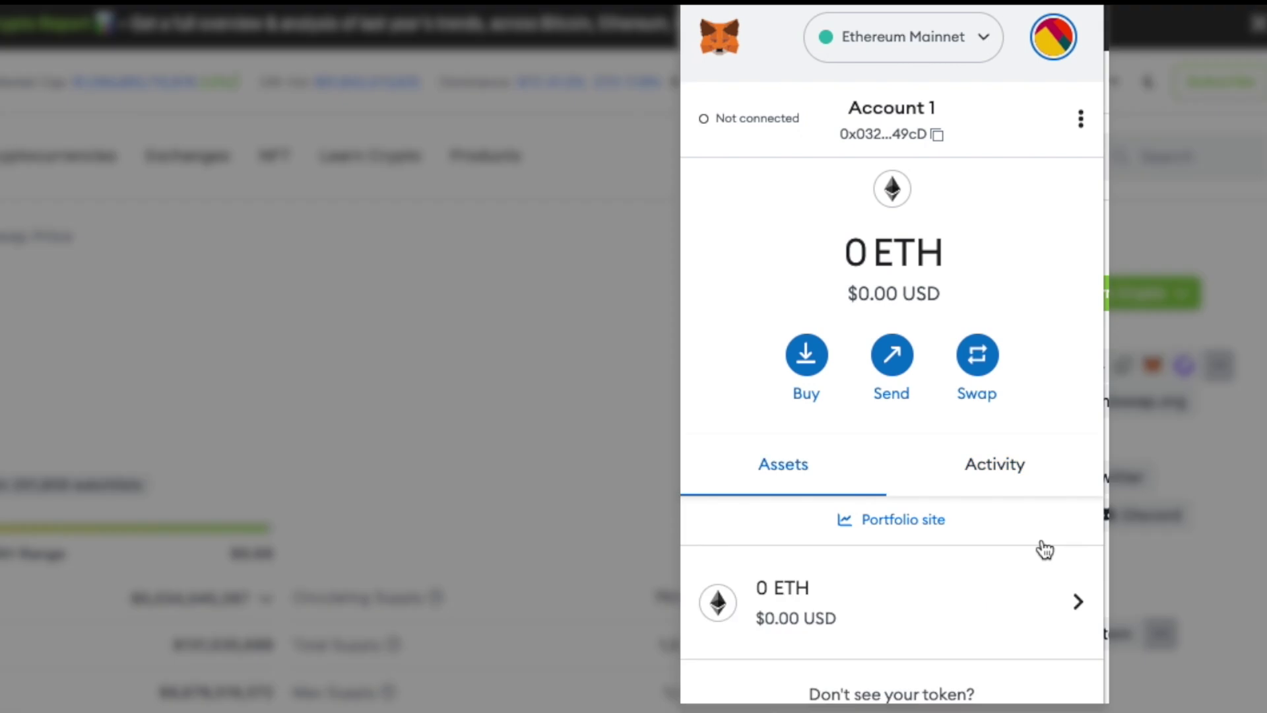
{"action": "scroll", "coordinate": [1041, 548], "scroll_direction": "down", "scroll_amount": 1}
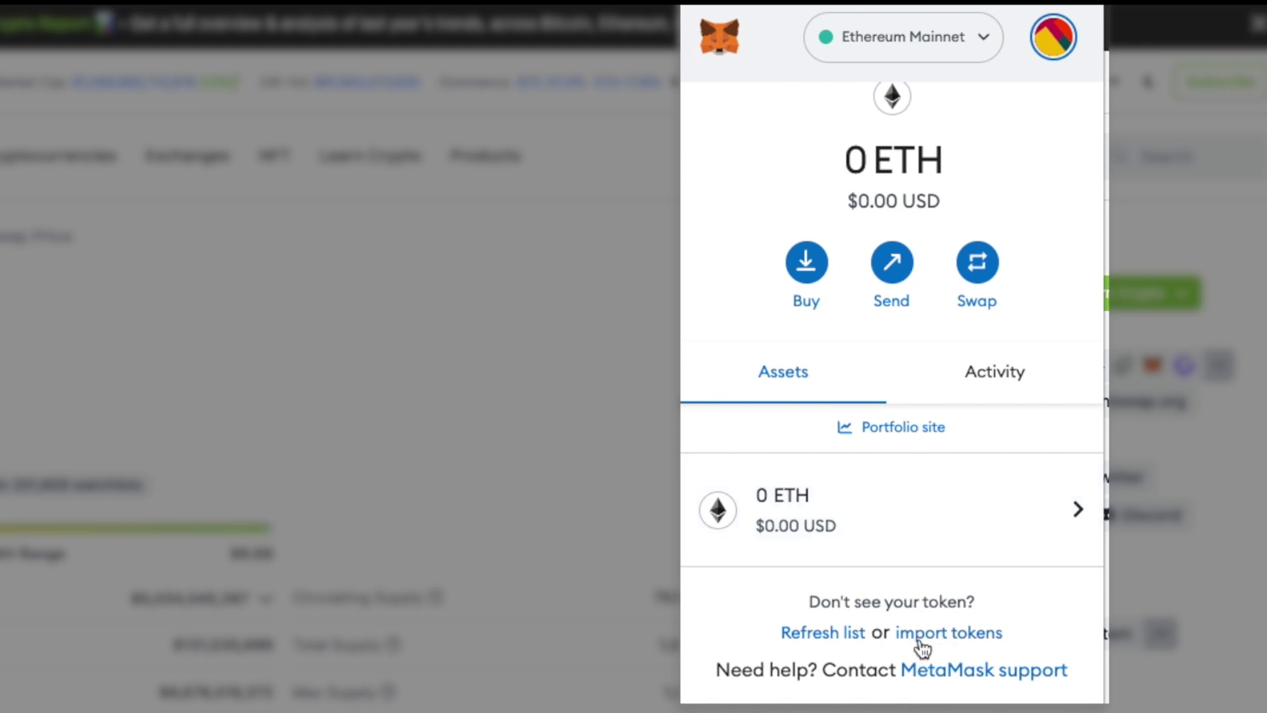
Open the Custom token import form, then close the popup to reveal CoinGecko's UNI page.
{"action": "left_click", "coordinate": [945, 634]}
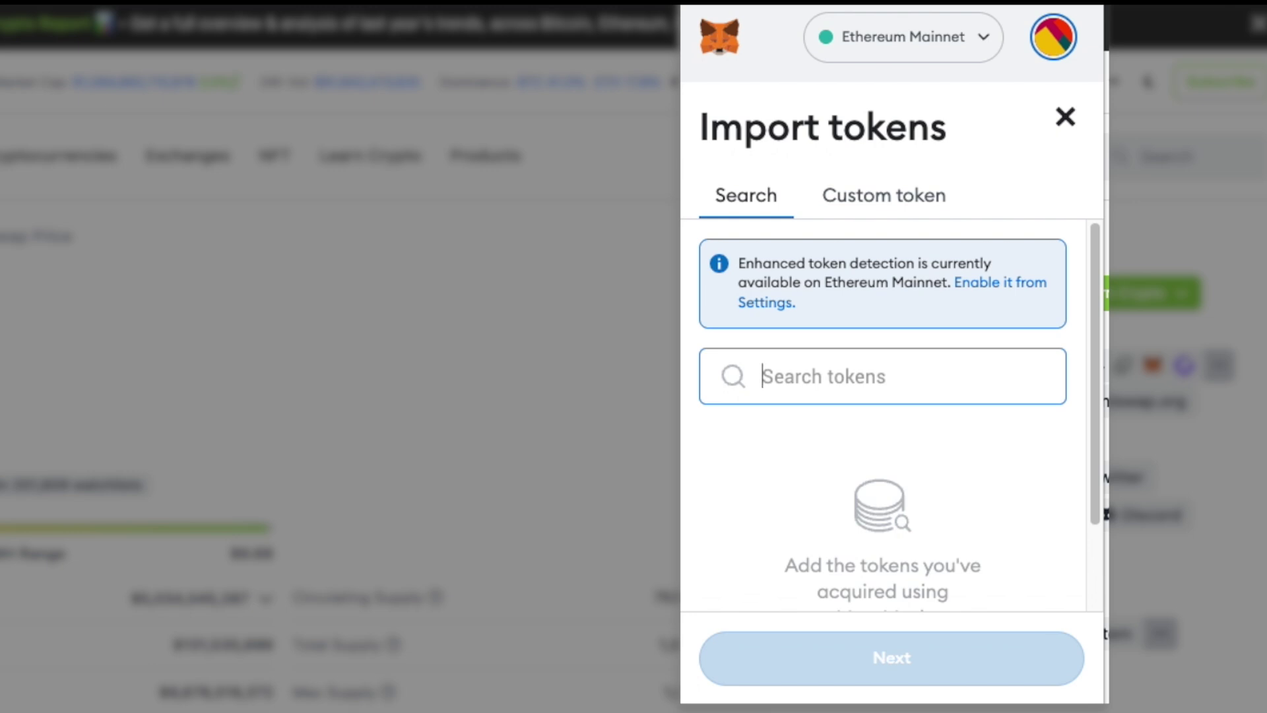
{"action": "left_click", "coordinate": [881, 210]}
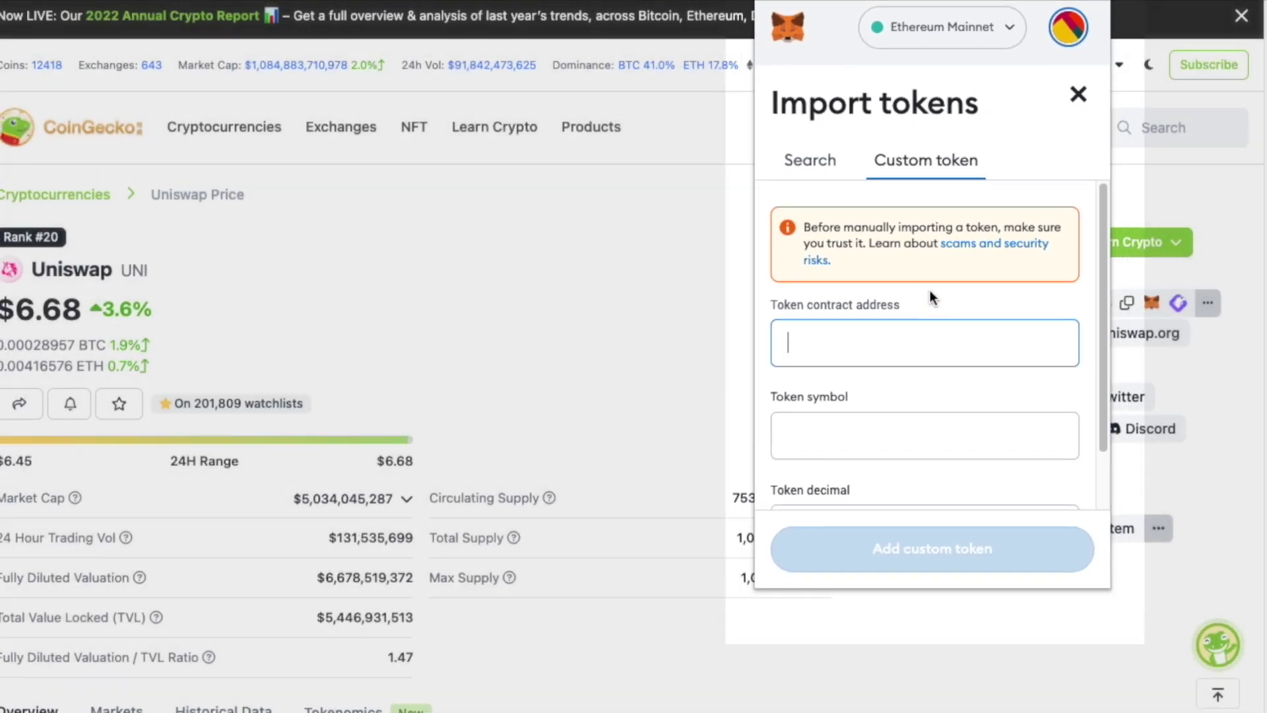
{"action": "left_click", "coordinate": [558, 333]}
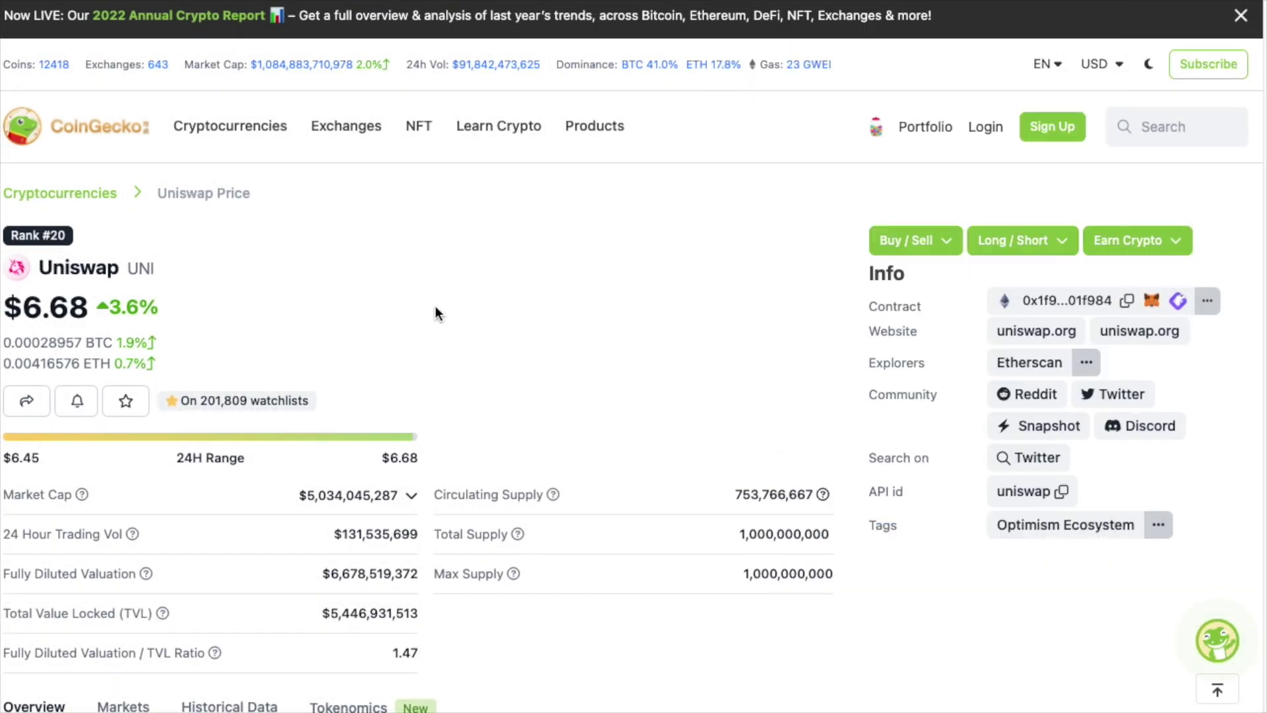
Copy the Uniswap UNI contract address from CoinGecko's Info panel.
{"action": "scroll", "coordinate": [521, 327], "scroll_direction": "down", "scroll_amount": 2}
{"action": "scroll", "coordinate": [521, 327], "scroll_direction": "up", "scroll_amount": 1}
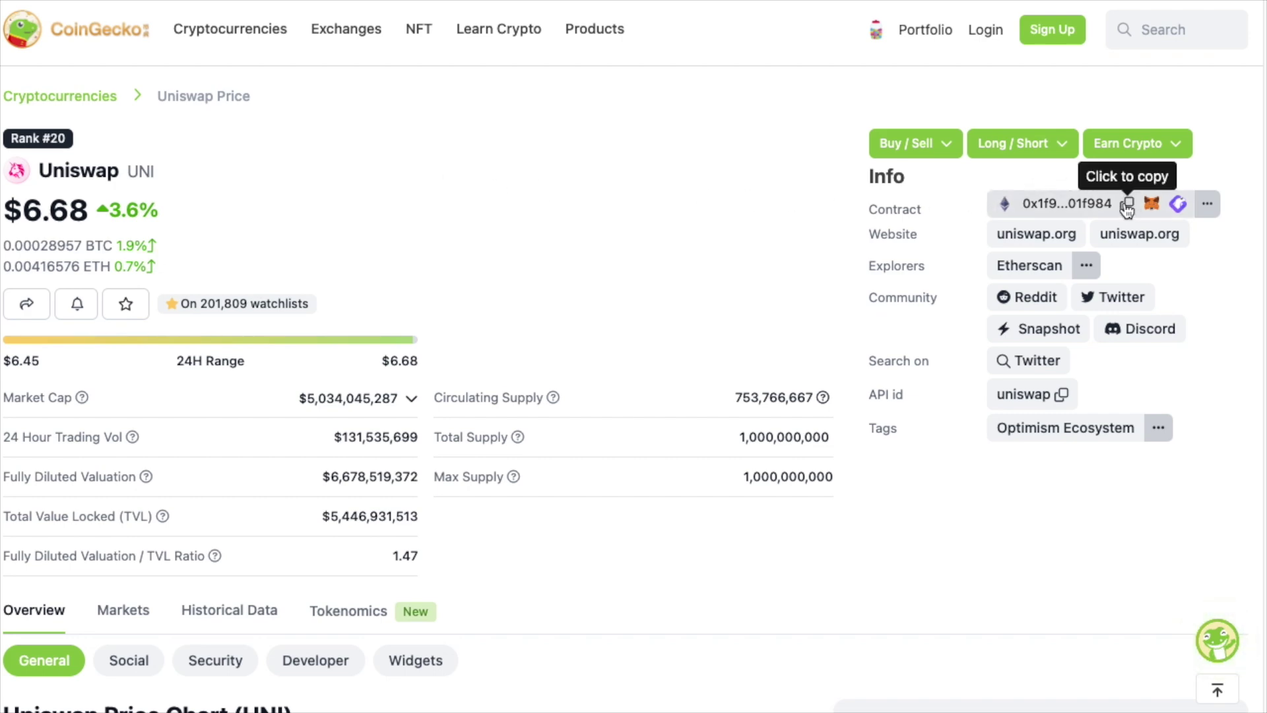
{"action": "left_click_drag", "start_coordinate": [869, 176], "coordinate": [913, 178]}
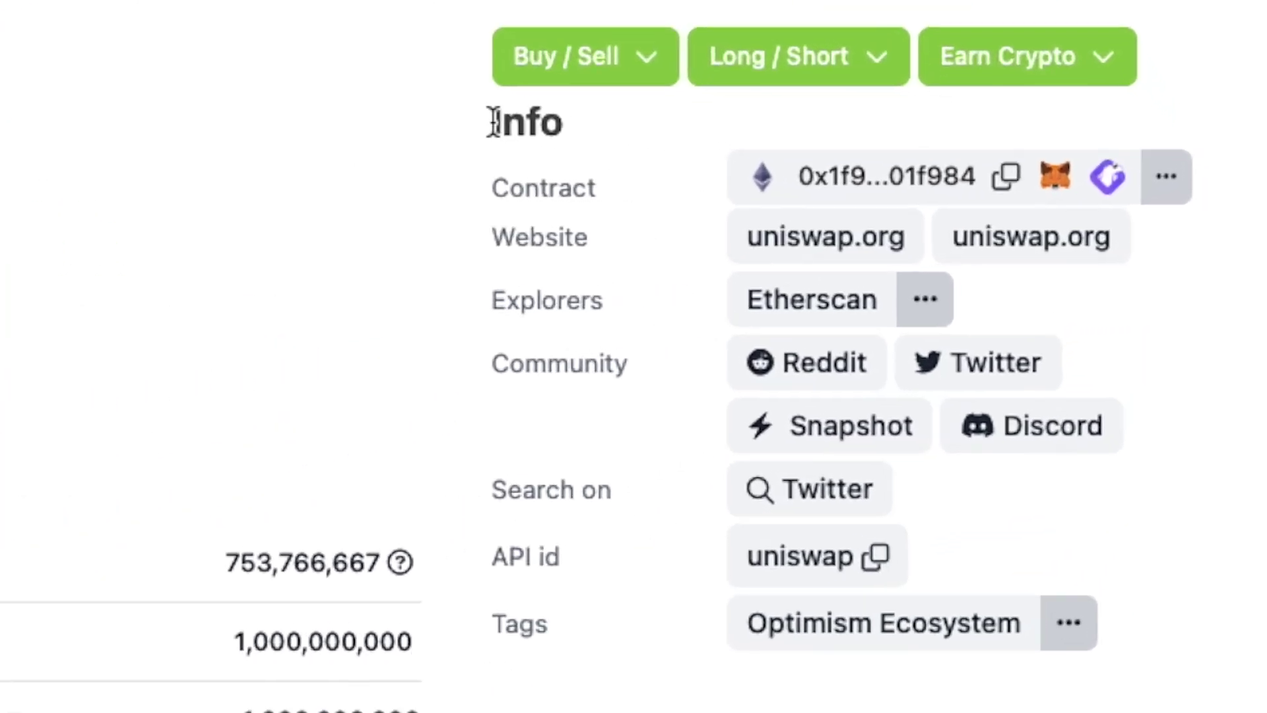
{"action": "left_click", "coordinate": [580, 128]}
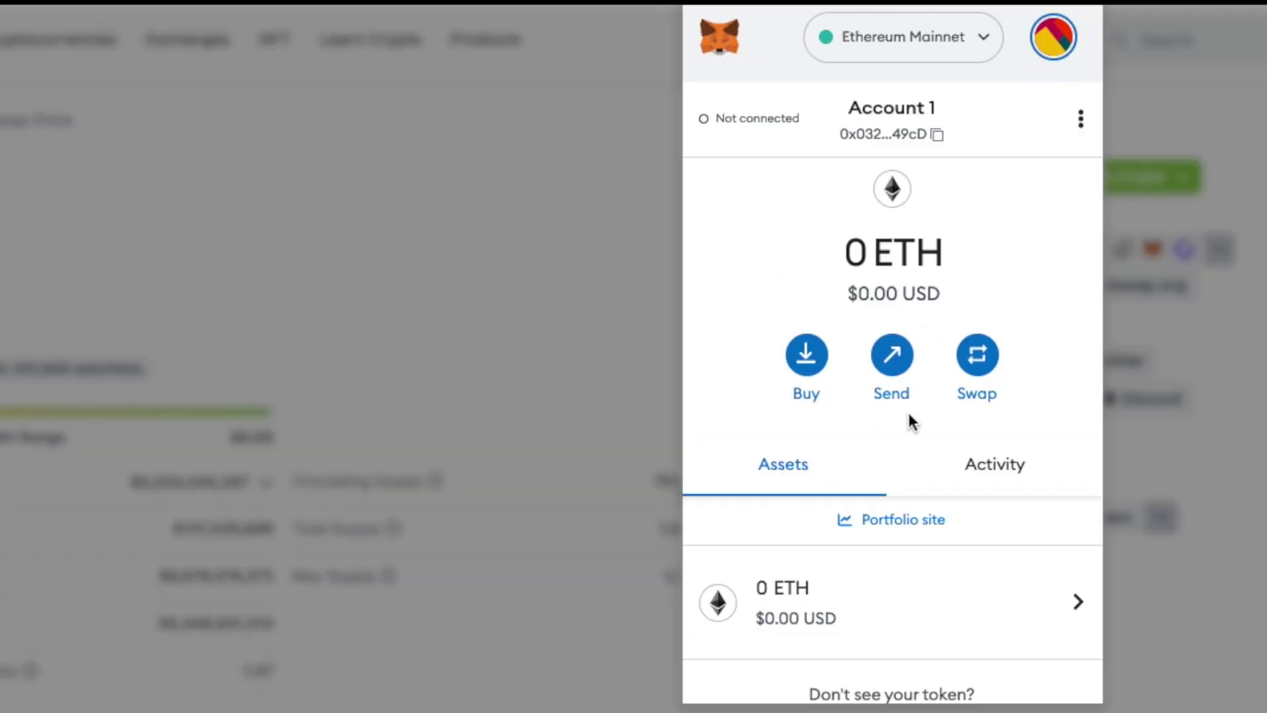
Paste UNI's contract address as a custom token, import it, and return to Account 1.
{"action": "scroll", "coordinate": [904, 446], "scroll_direction": "down", "scroll_amount": 2}
{"action": "left_click", "coordinate": [942, 634]}
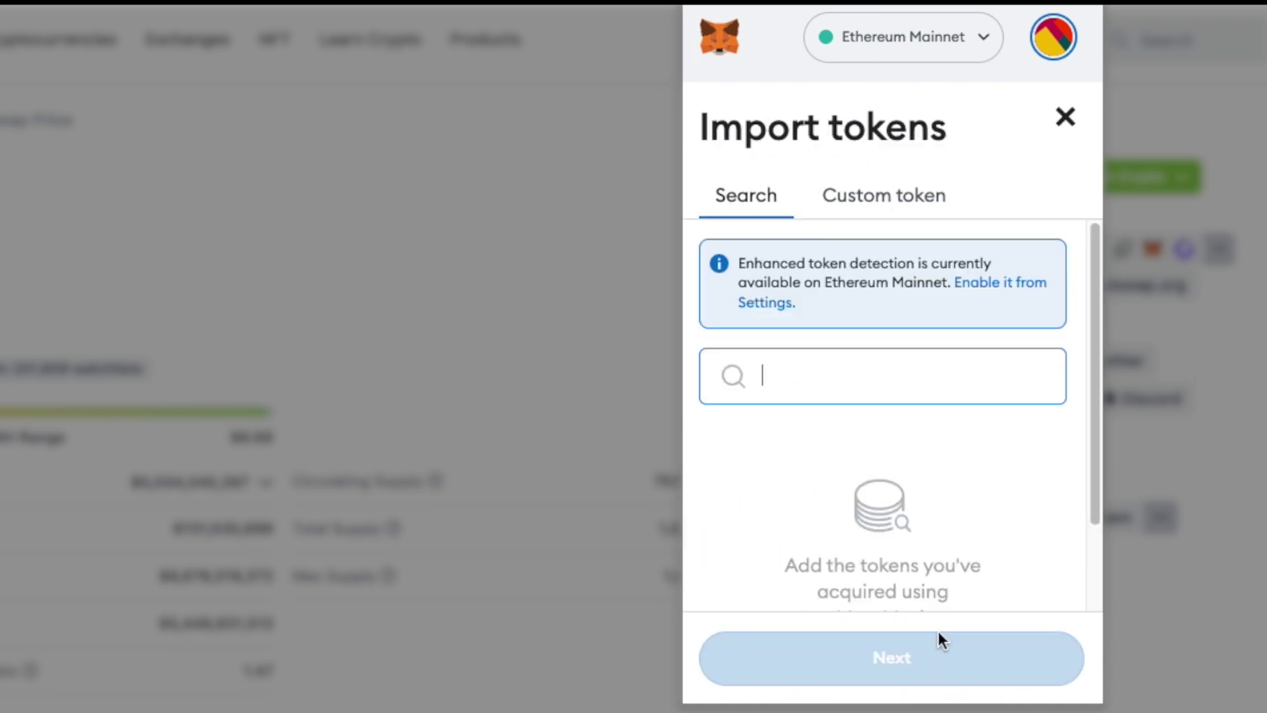
{"action": "left_click", "coordinate": [921, 217]}
{"action": "key", "text": "ctrl+v"}
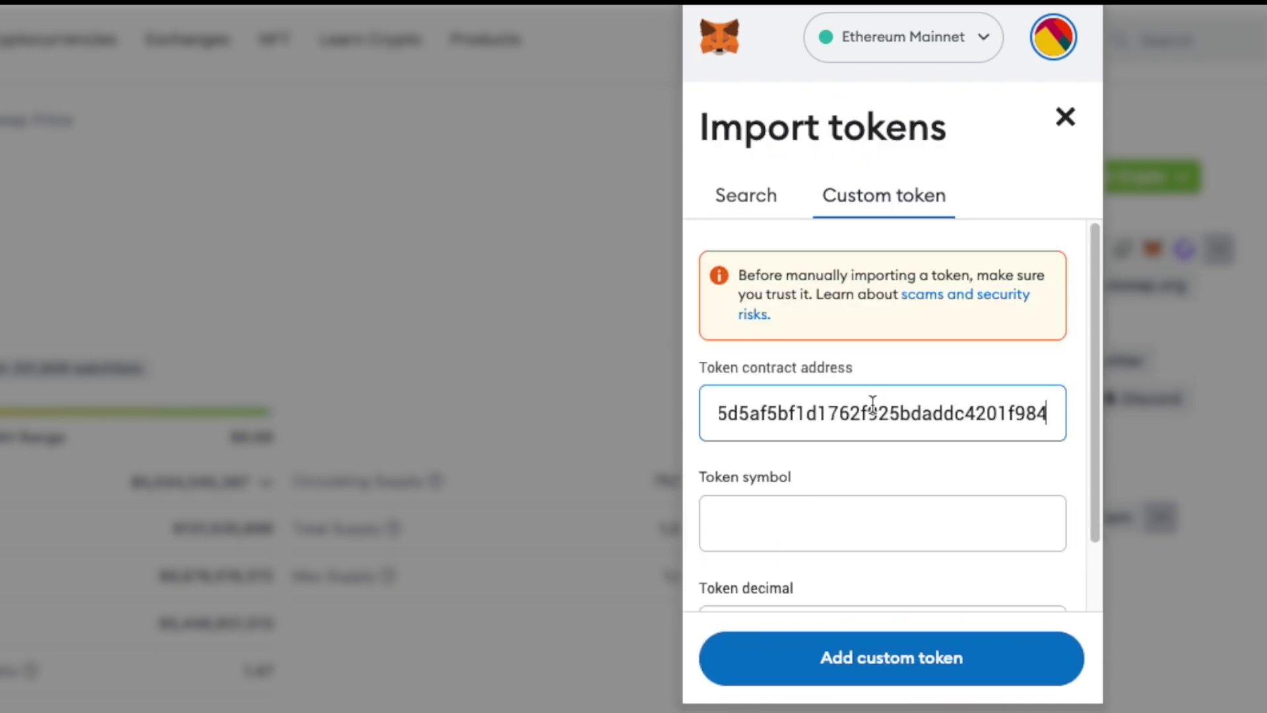
{"action": "scroll", "coordinate": [858, 505], "scroll_direction": "down", "scroll_amount": 1}
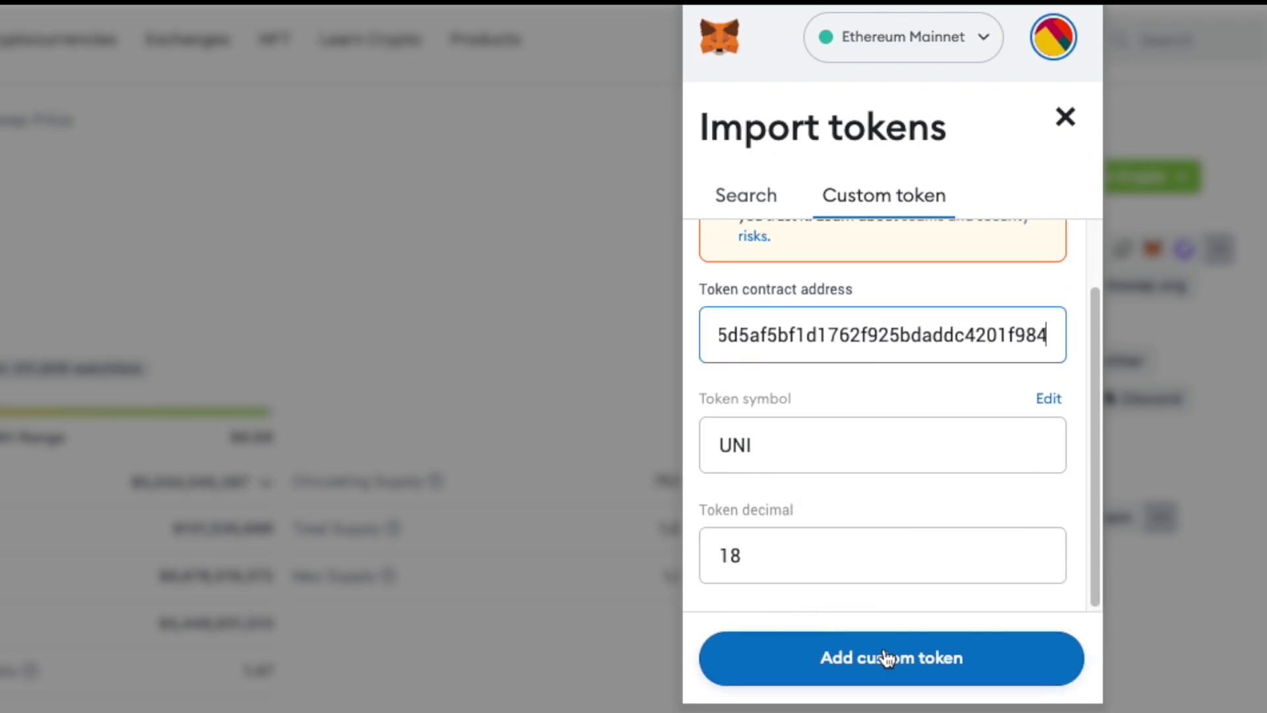
{"action": "left_click", "coordinate": [845, 674]}
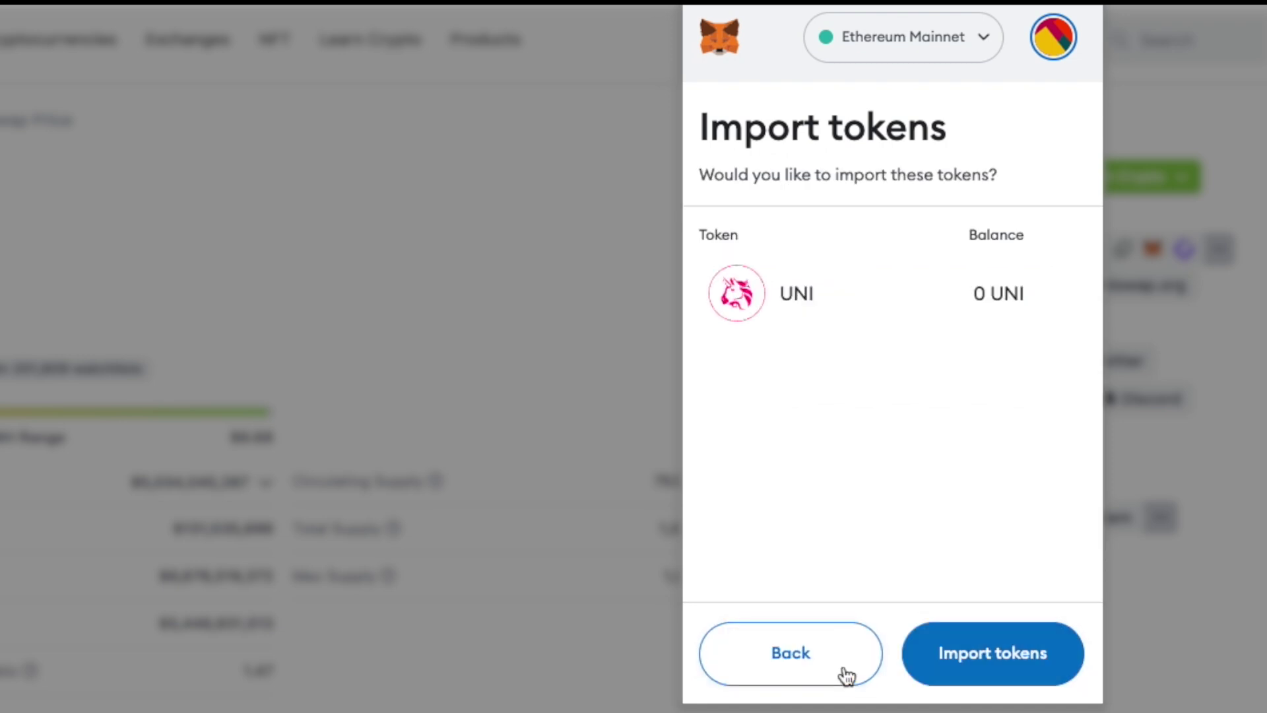
{"action": "left_click", "coordinate": [991, 670]}
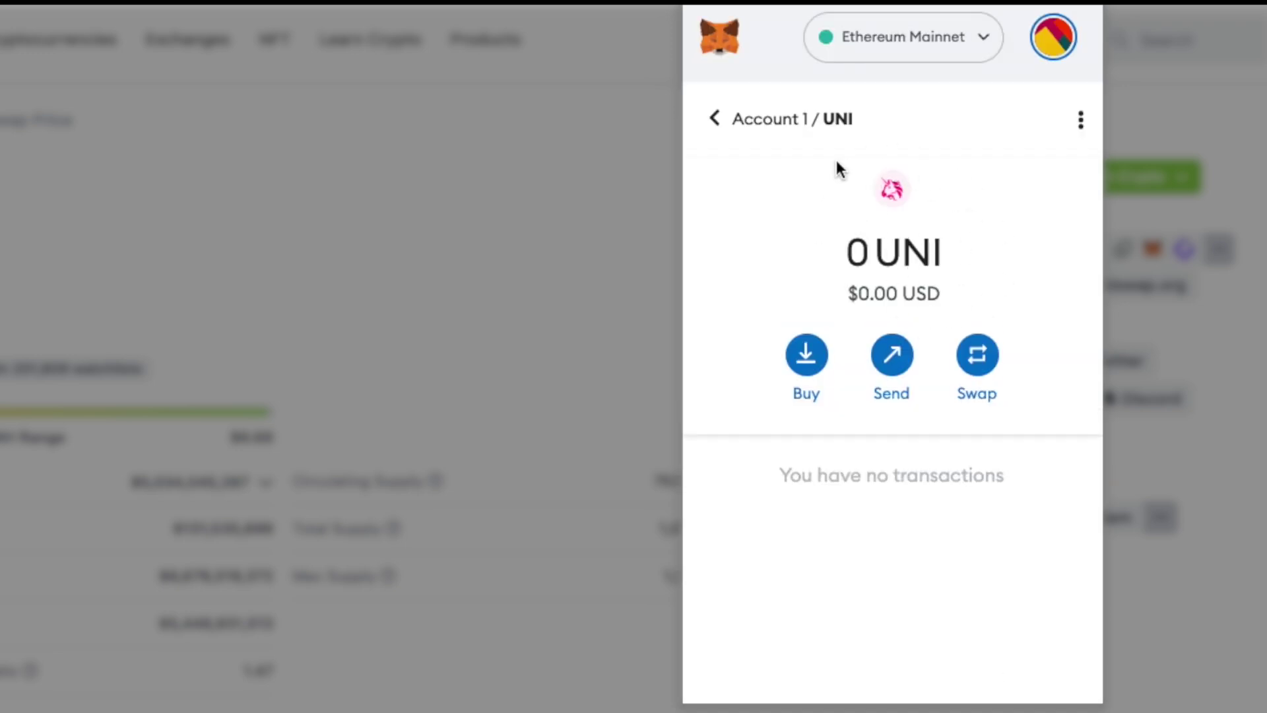
{"action": "left_click", "coordinate": [796, 126]}
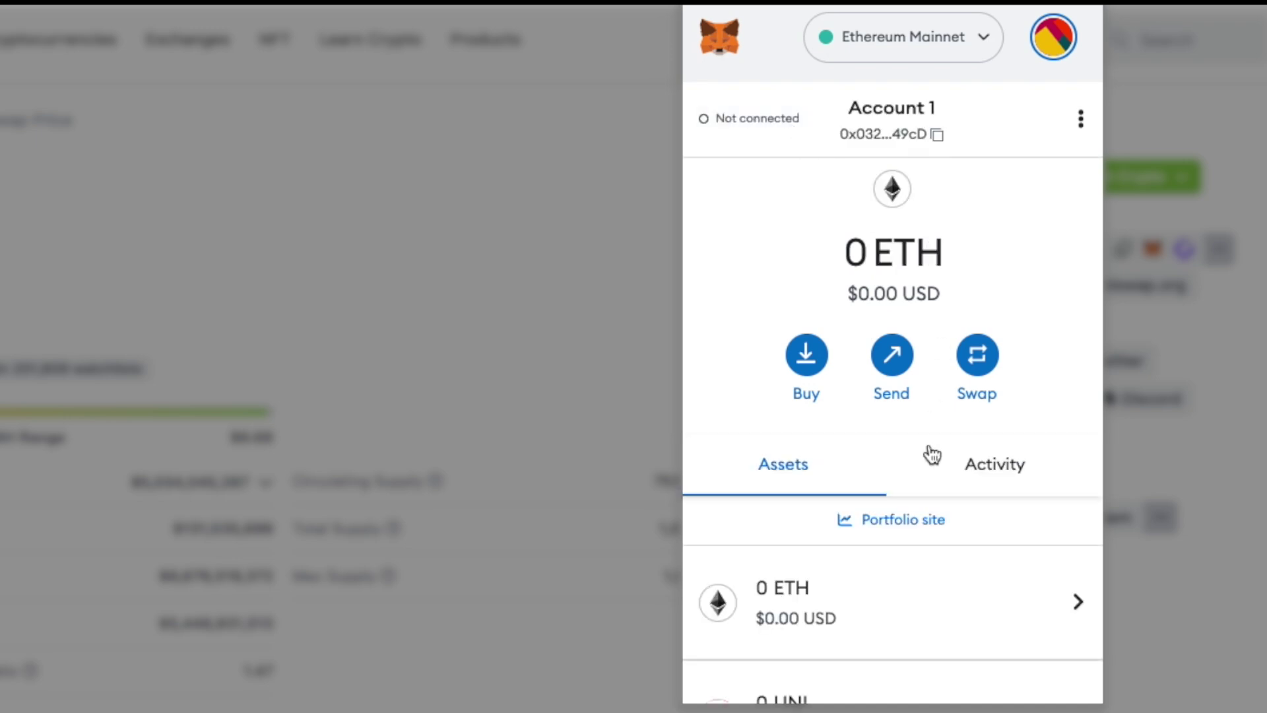
{"action": "scroll", "coordinate": [924, 462], "scroll_direction": "down", "scroll_amount": 3}
{"action": "scroll", "coordinate": [877, 536], "scroll_direction": "up", "scroll_amount": 2}
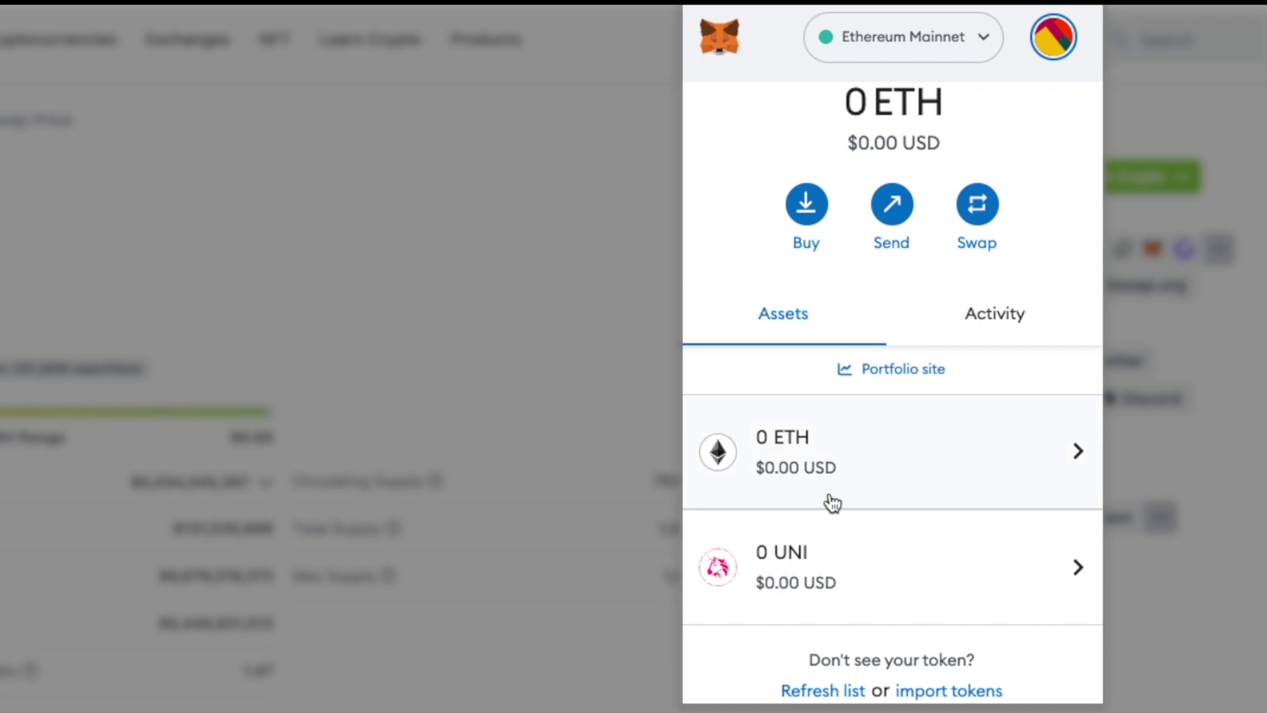
{"action": "scroll", "coordinate": [1031, 256], "scroll_direction": "up", "scroll_amount": 3}
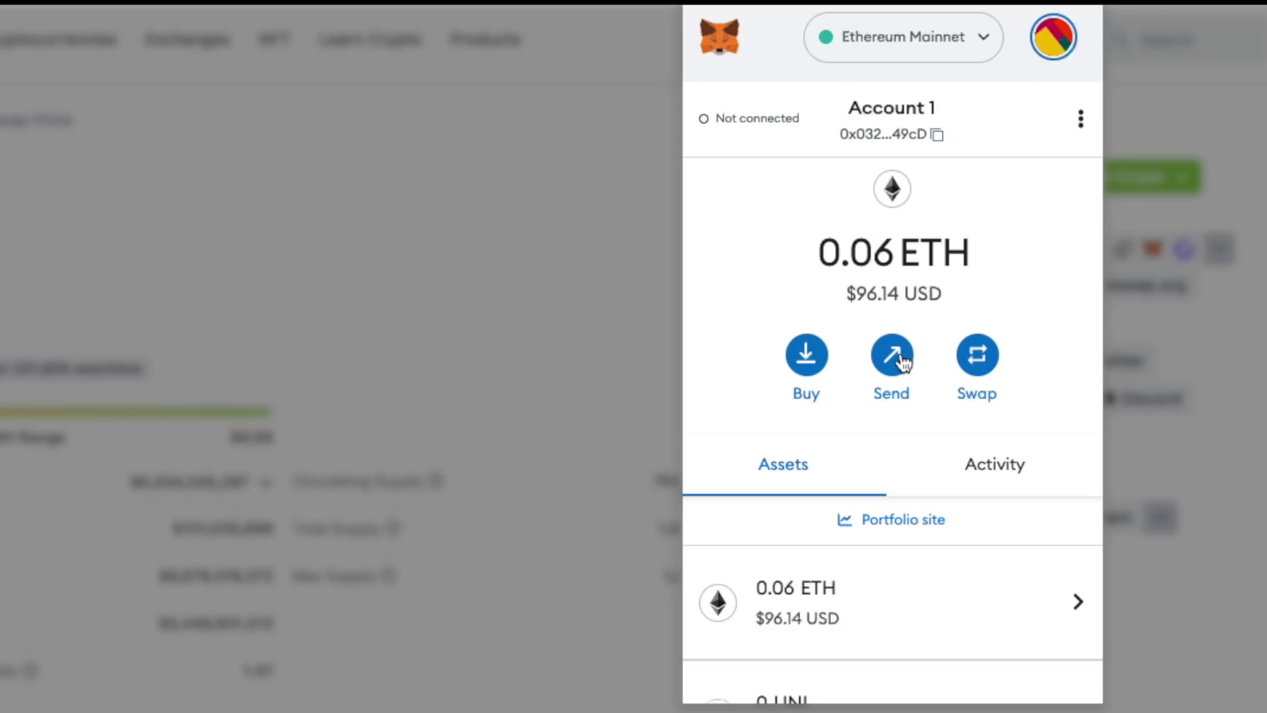
{"action": "left_click", "coordinate": [896, 378]}
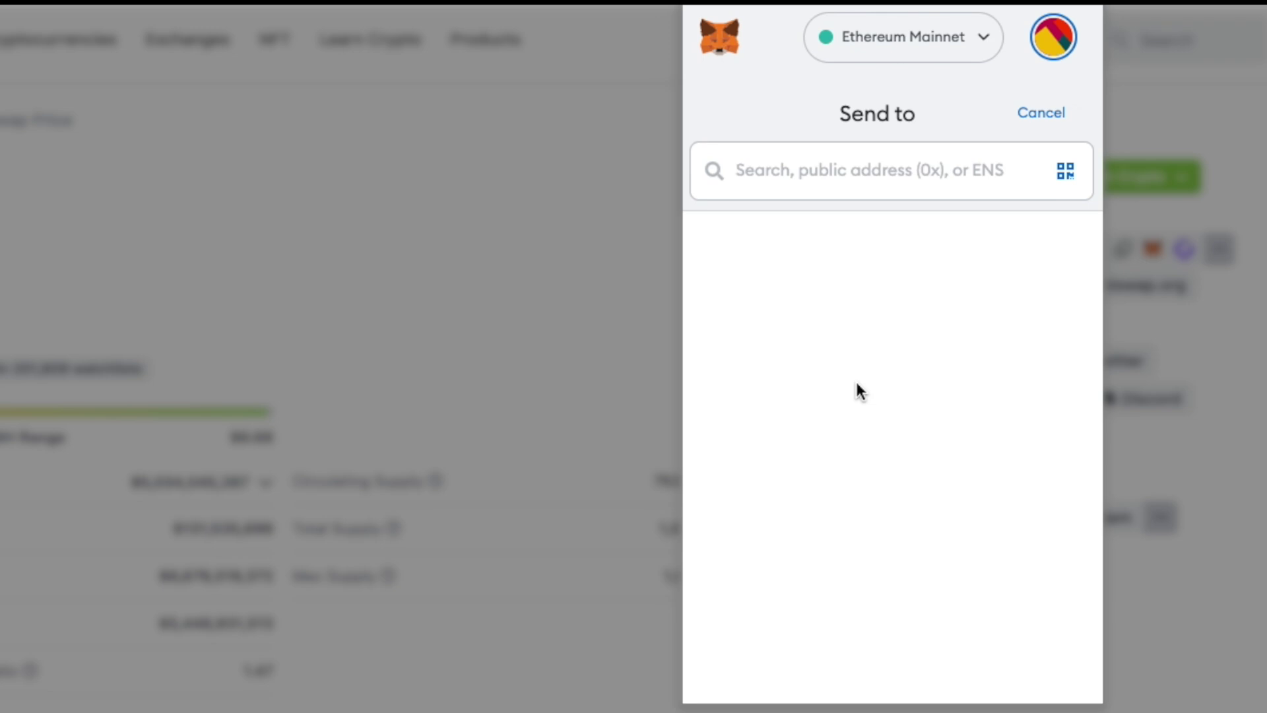
{"action": "left_click", "coordinate": [1033, 109]}
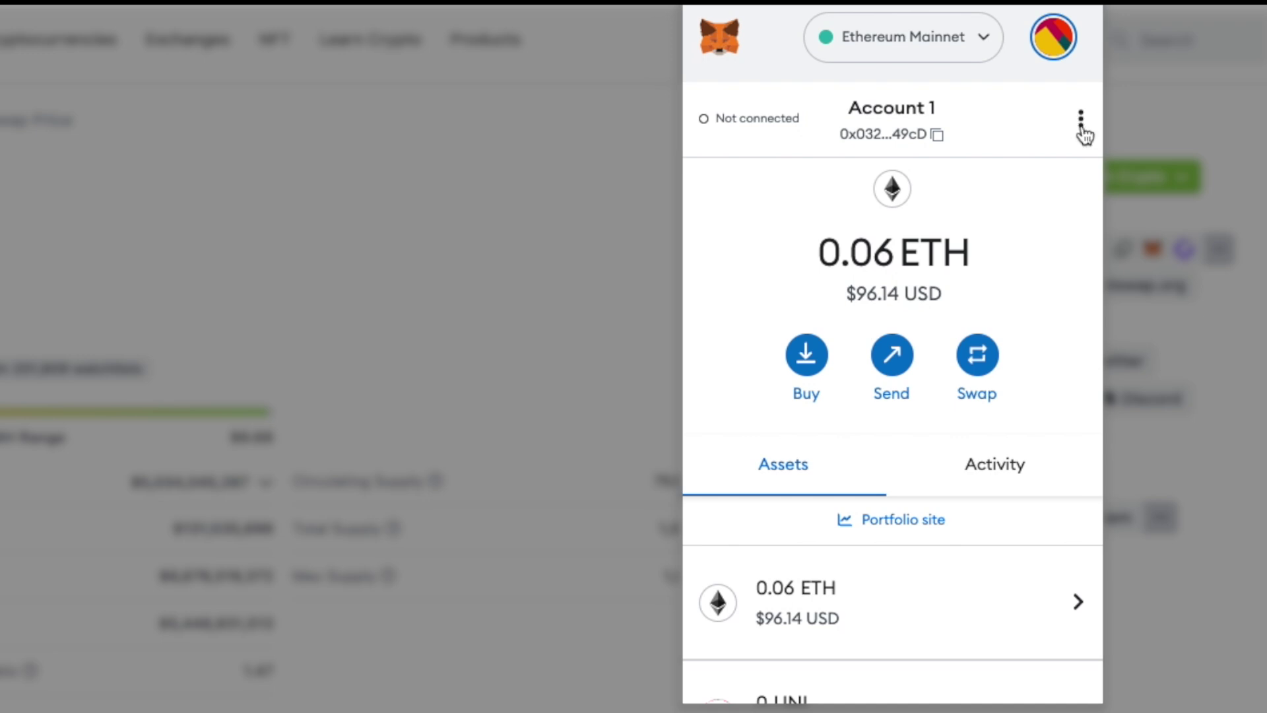
{"action": "left_click", "coordinate": [1080, 122]}
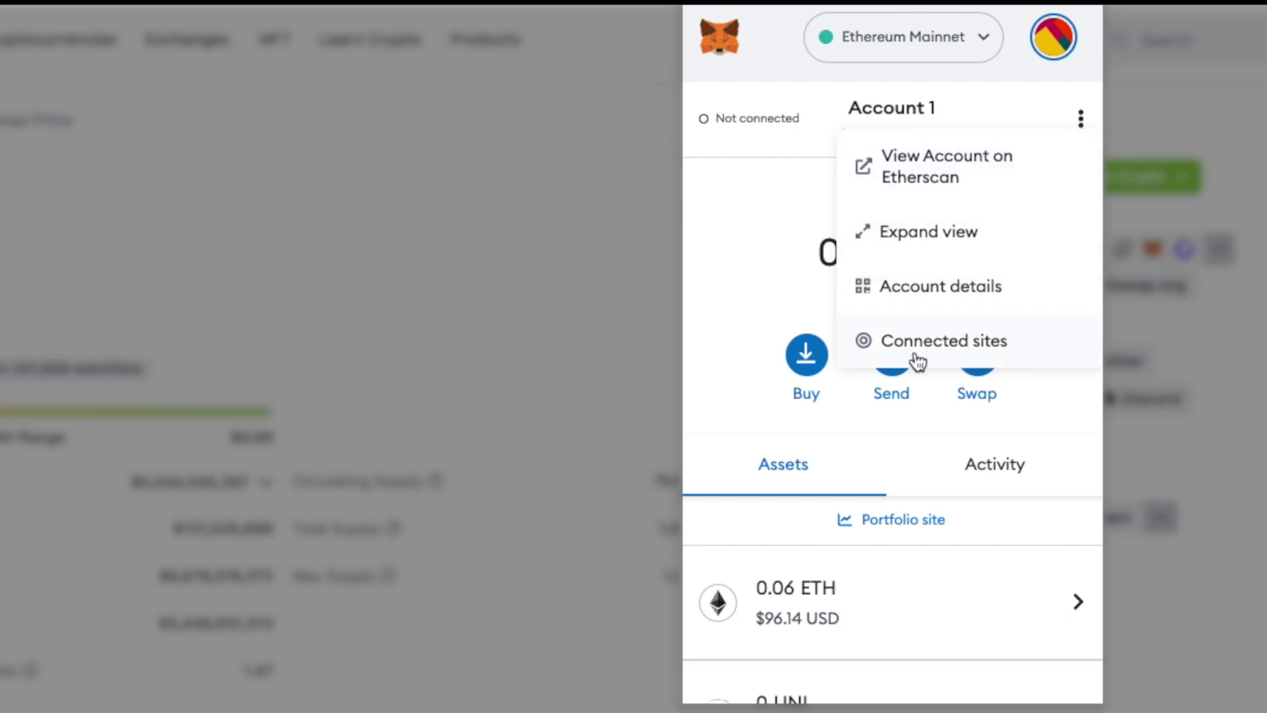
{"action": "left_click", "coordinate": [979, 353]}
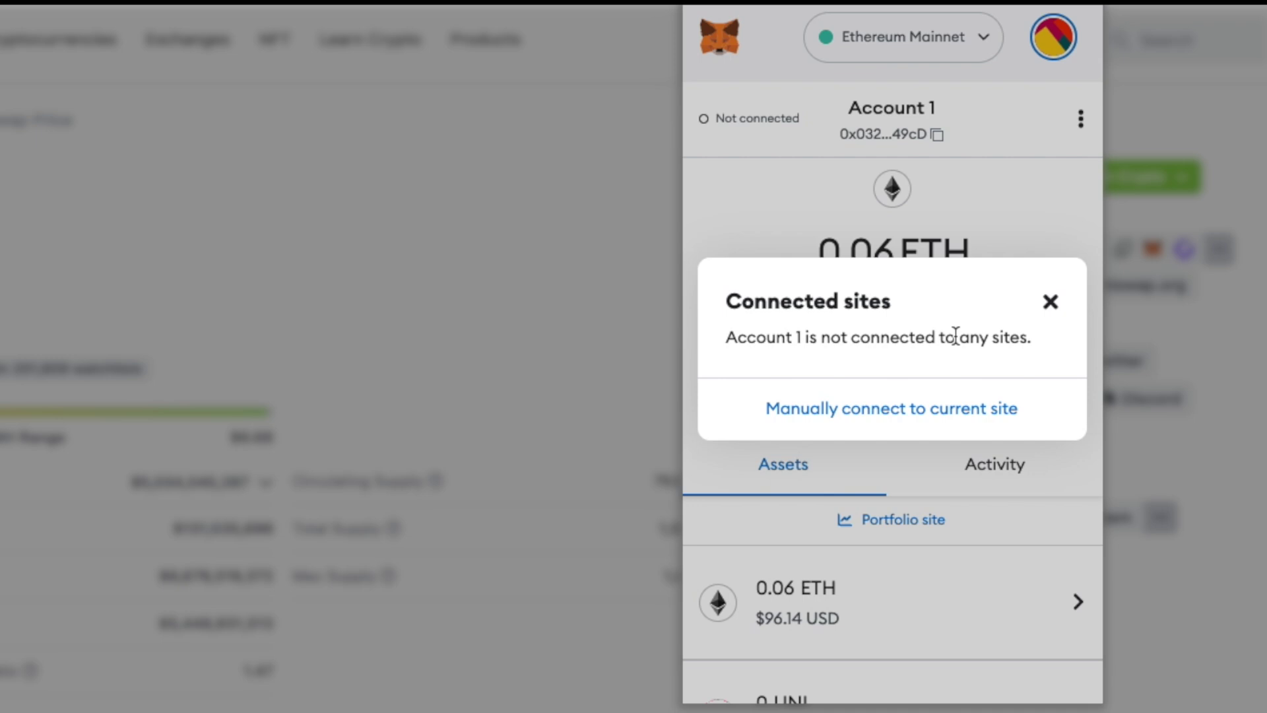
{"action": "key", "text": "Escape"}
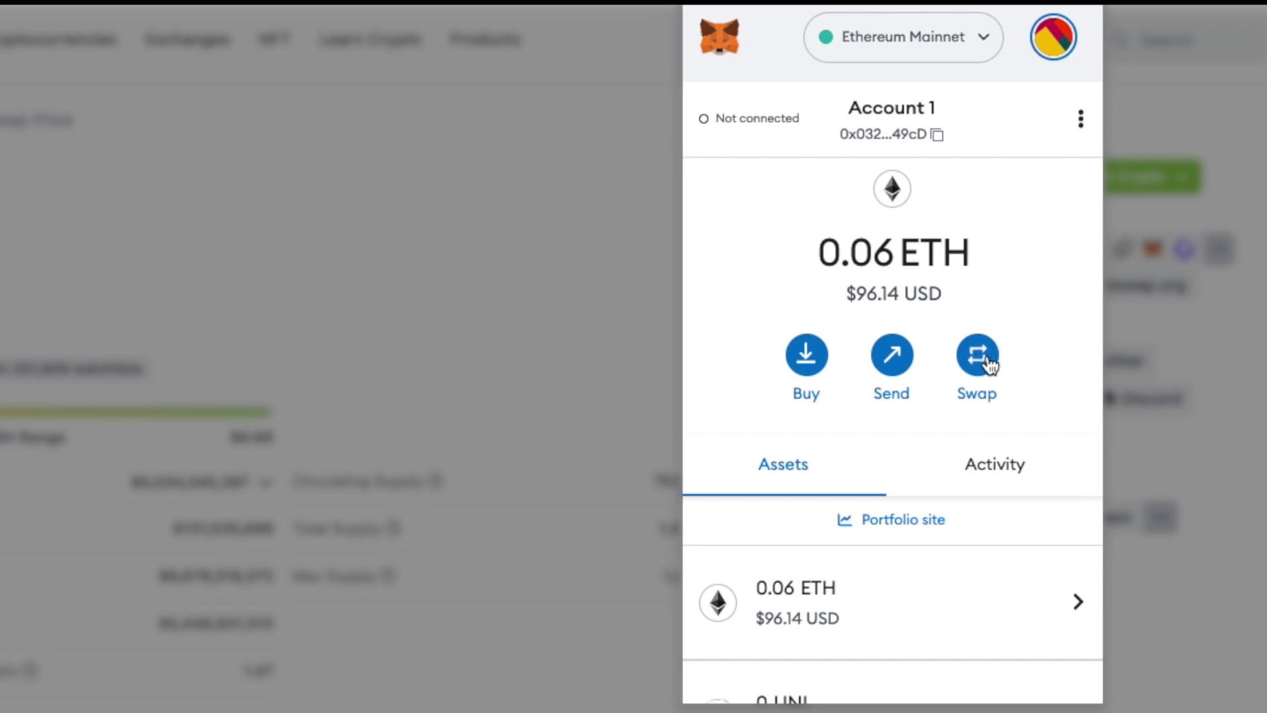
{"action": "left_click", "coordinate": [978, 356]}
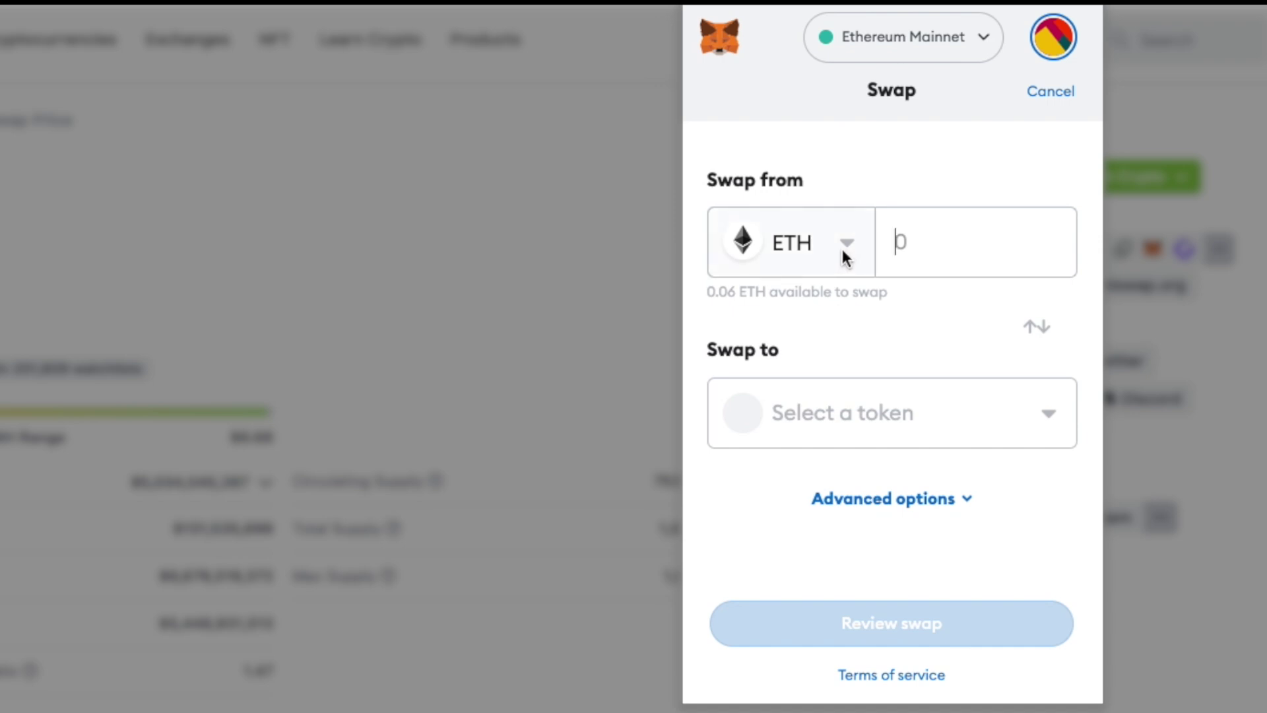
{"action": "left_click", "coordinate": [840, 400]}
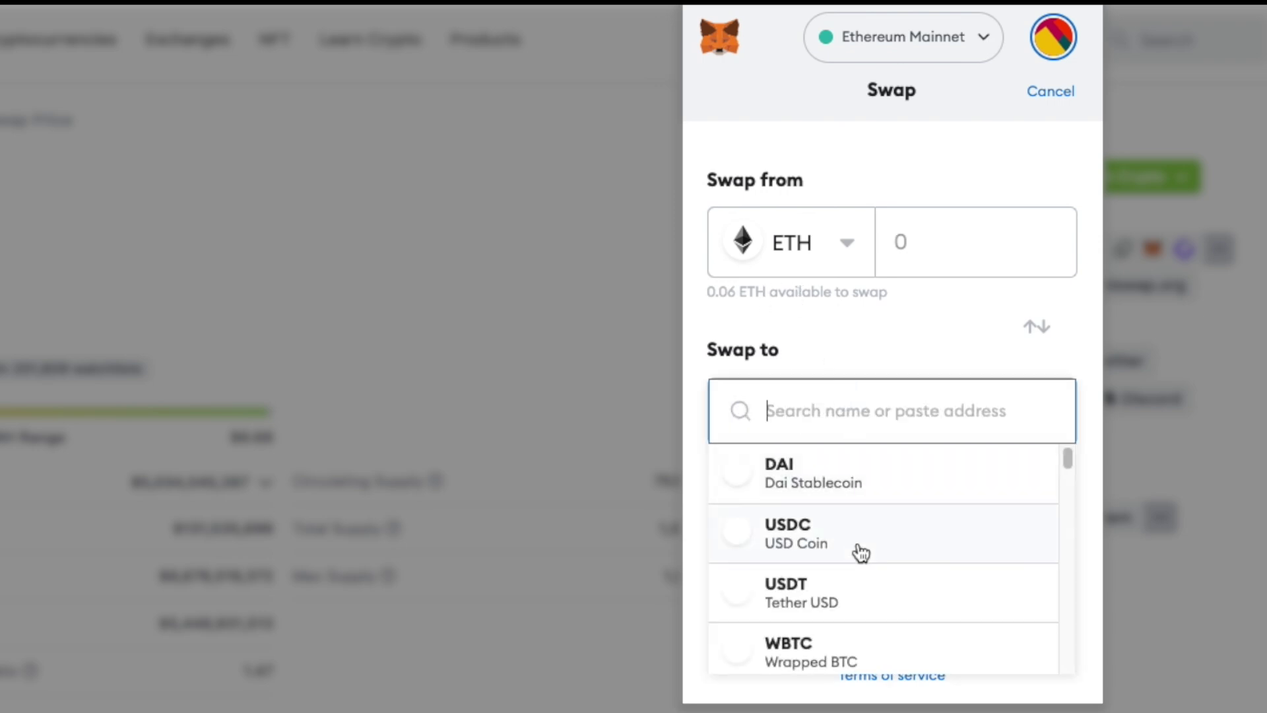
{"action": "scroll", "coordinate": [864, 547], "scroll_direction": "down", "scroll_amount": 5}
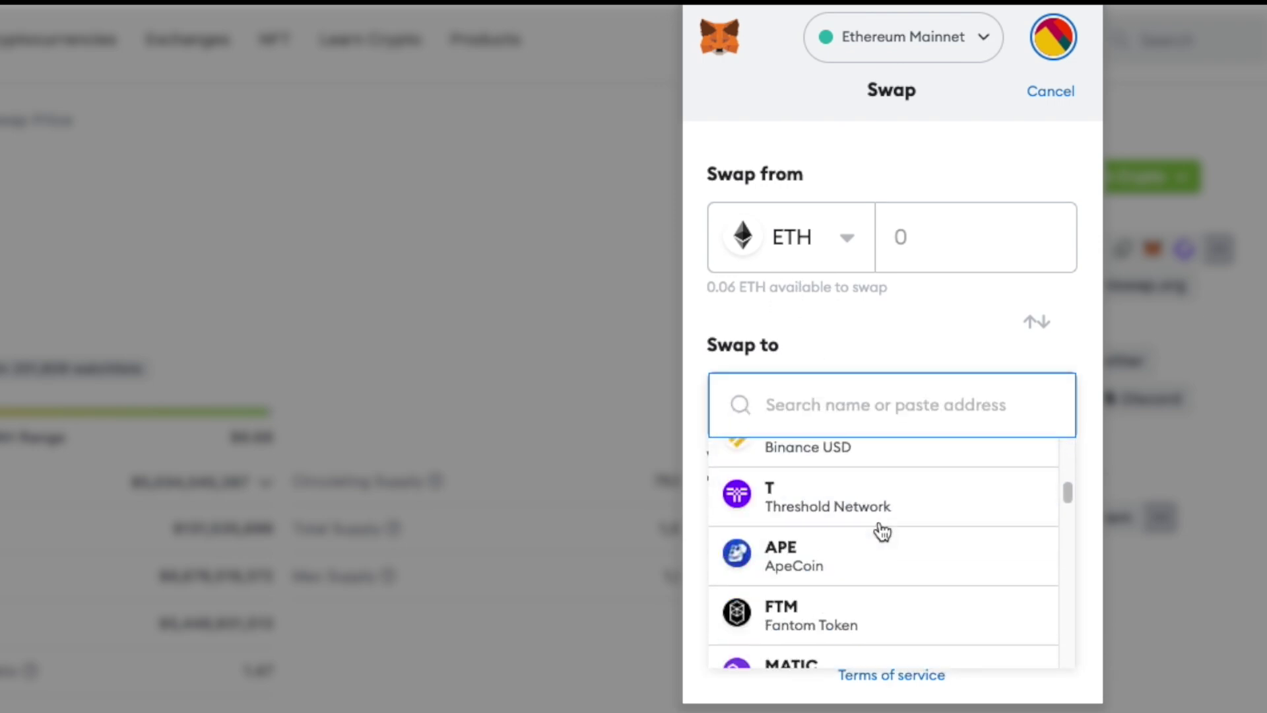
{"action": "scroll", "coordinate": [884, 528], "scroll_direction": "down", "scroll_amount": 3}
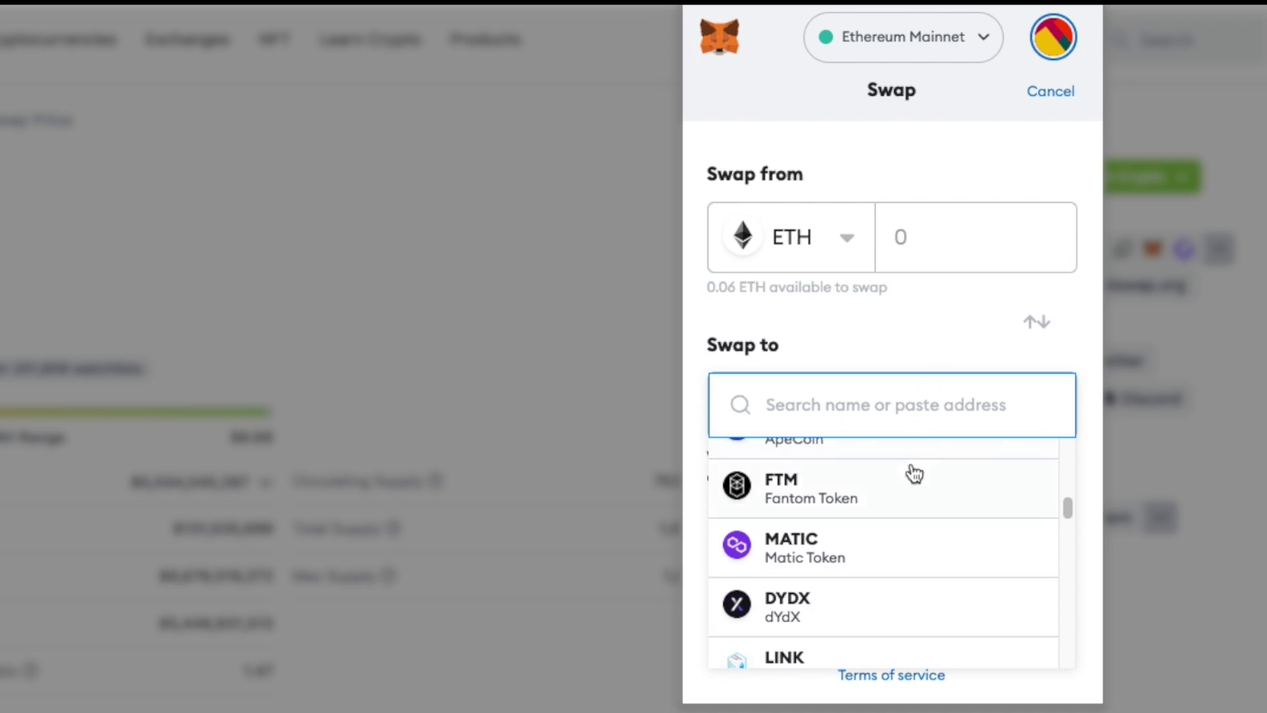
{"action": "scroll", "coordinate": [913, 474], "scroll_direction": "up", "scroll_amount": 3}
{"action": "scroll", "coordinate": [910, 475], "scroll_direction": "down", "scroll_amount": 5}
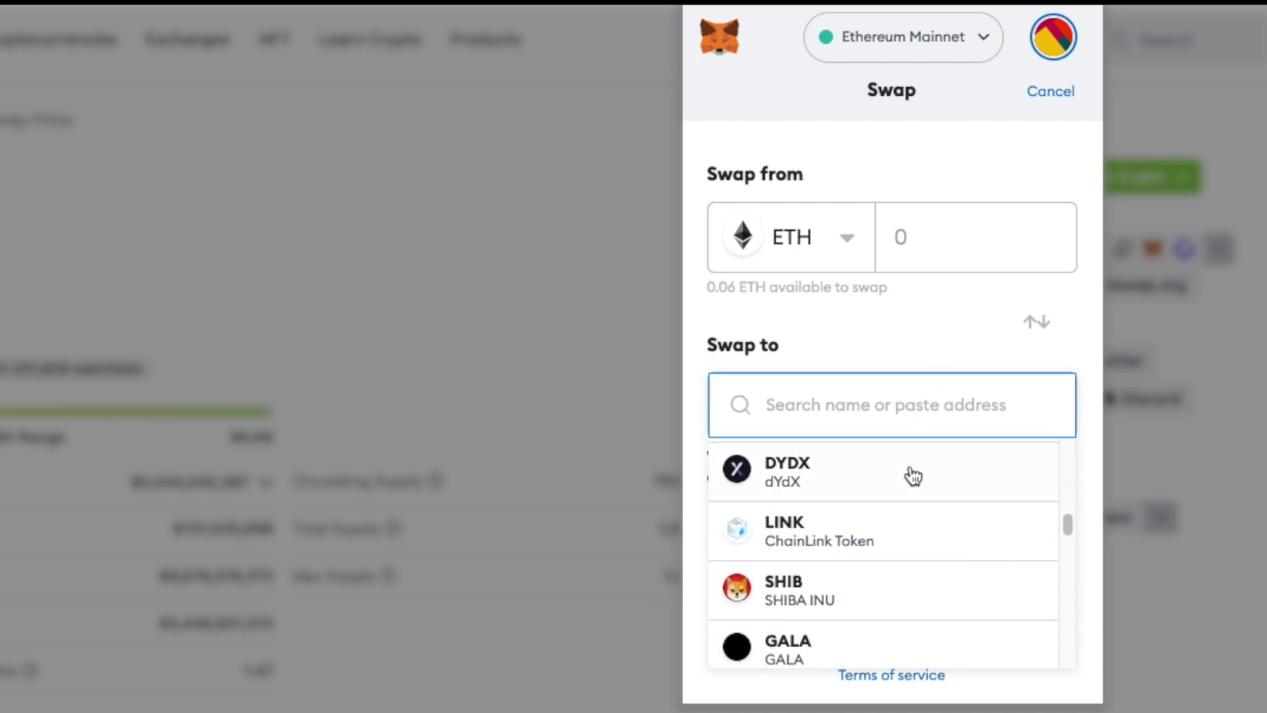
{"action": "left_click", "coordinate": [950, 315]}
{"action": "left_click", "coordinate": [972, 252]}
{"action": "type", "text": "0."}
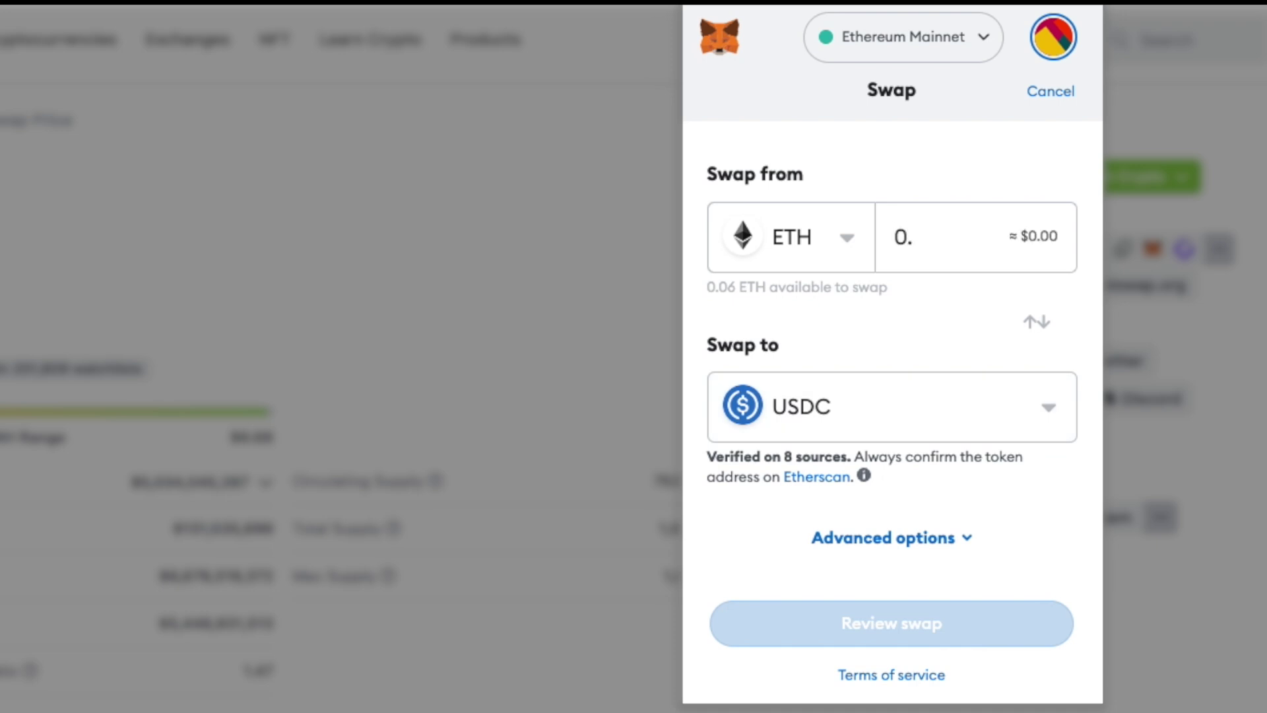
{"action": "type", "text": "02"}
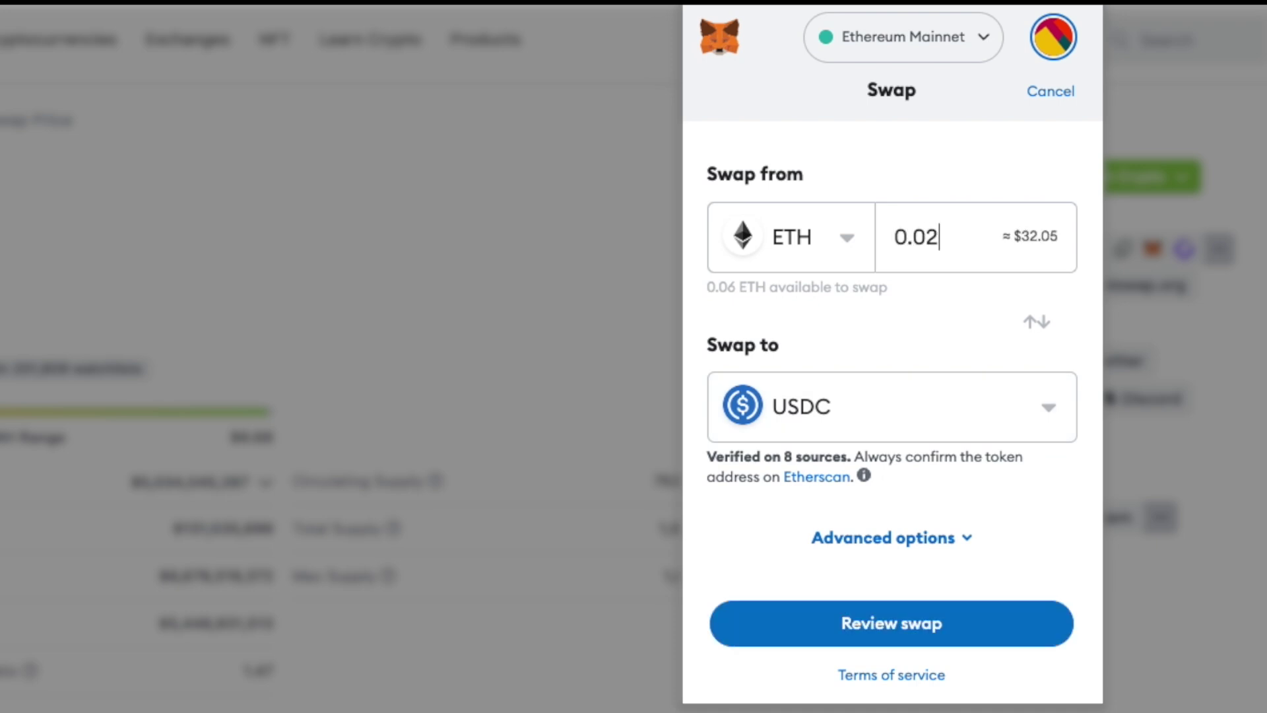
{"action": "left_click", "coordinate": [931, 617]}
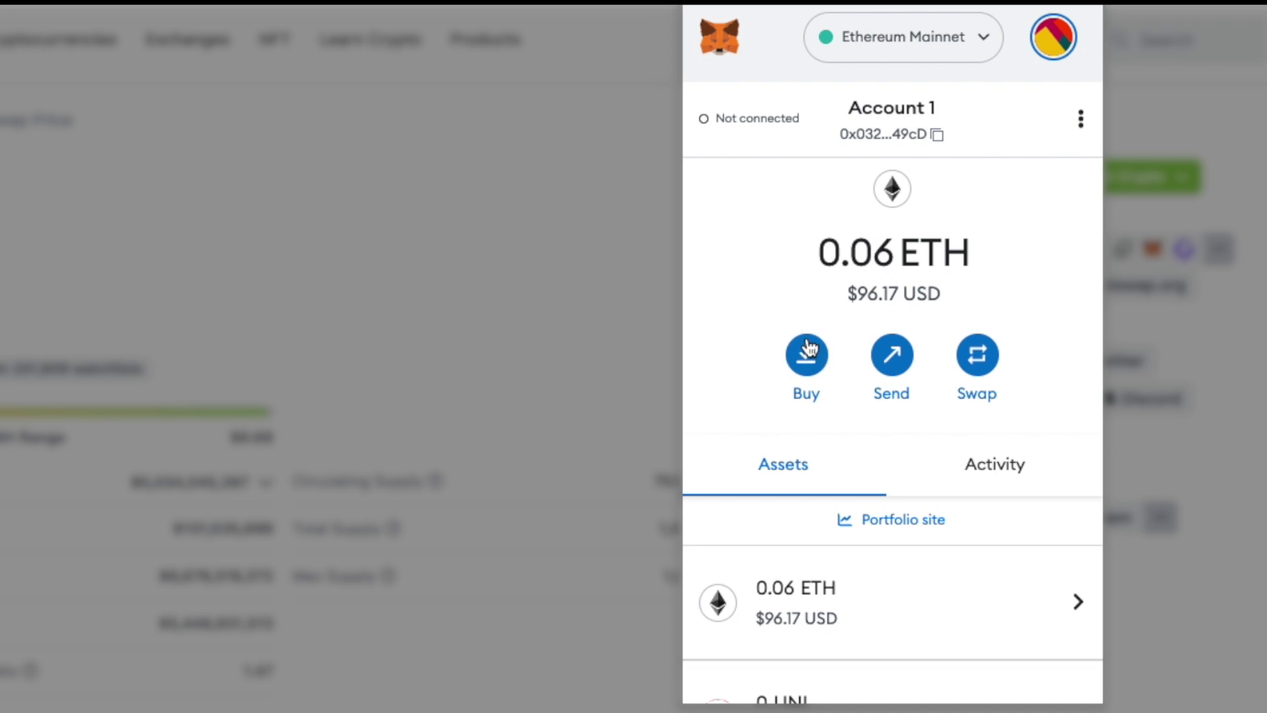
Browse the Deposit ETH options under Buy and continue with MoonPay.
{"action": "left_click", "coordinate": [803, 370]}
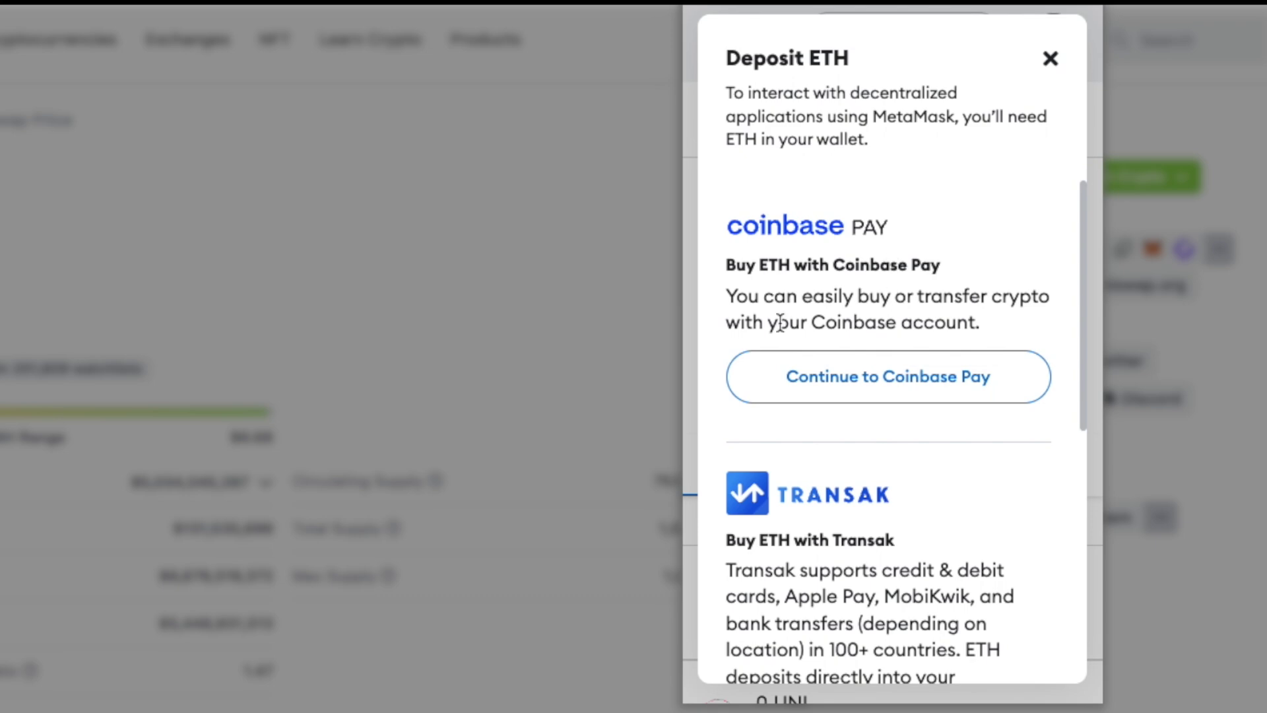
{"action": "scroll", "coordinate": [851, 264], "scroll_direction": "down", "scroll_amount": 5}
{"action": "scroll", "coordinate": [860, 288], "scroll_direction": "down", "scroll_amount": 2}
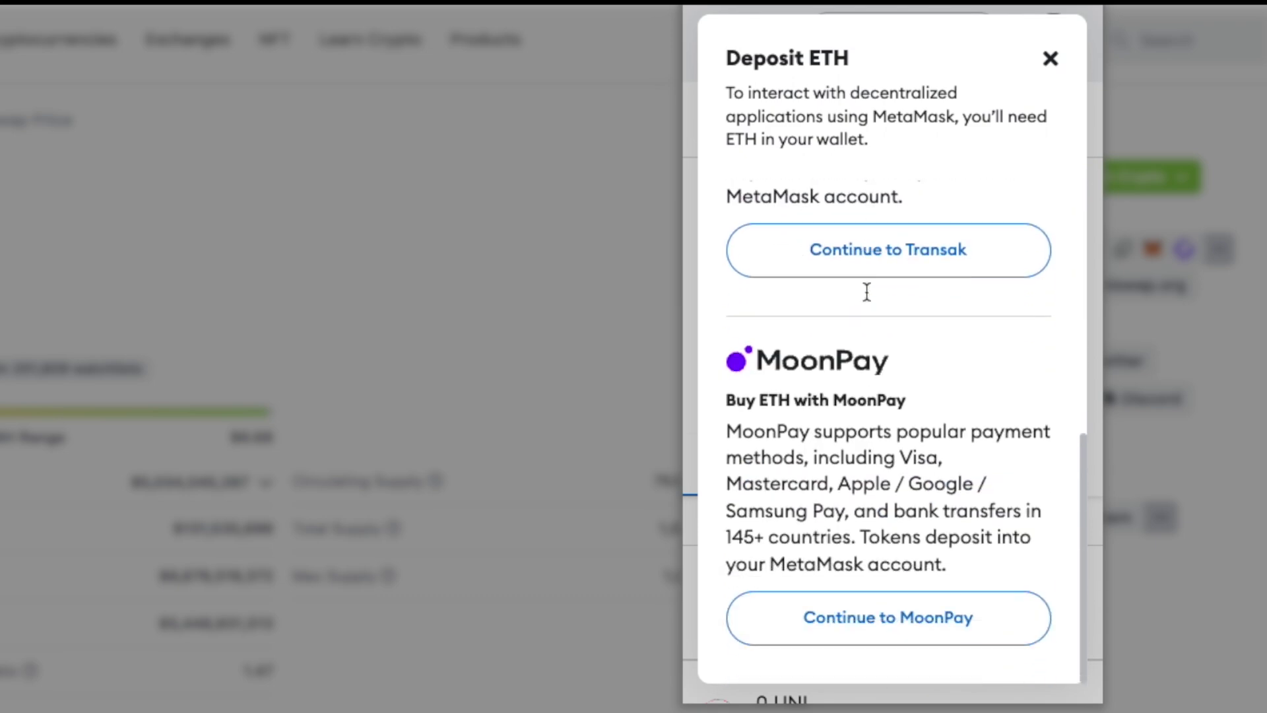
{"action": "scroll", "coordinate": [866, 292], "scroll_direction": "up", "scroll_amount": 7}
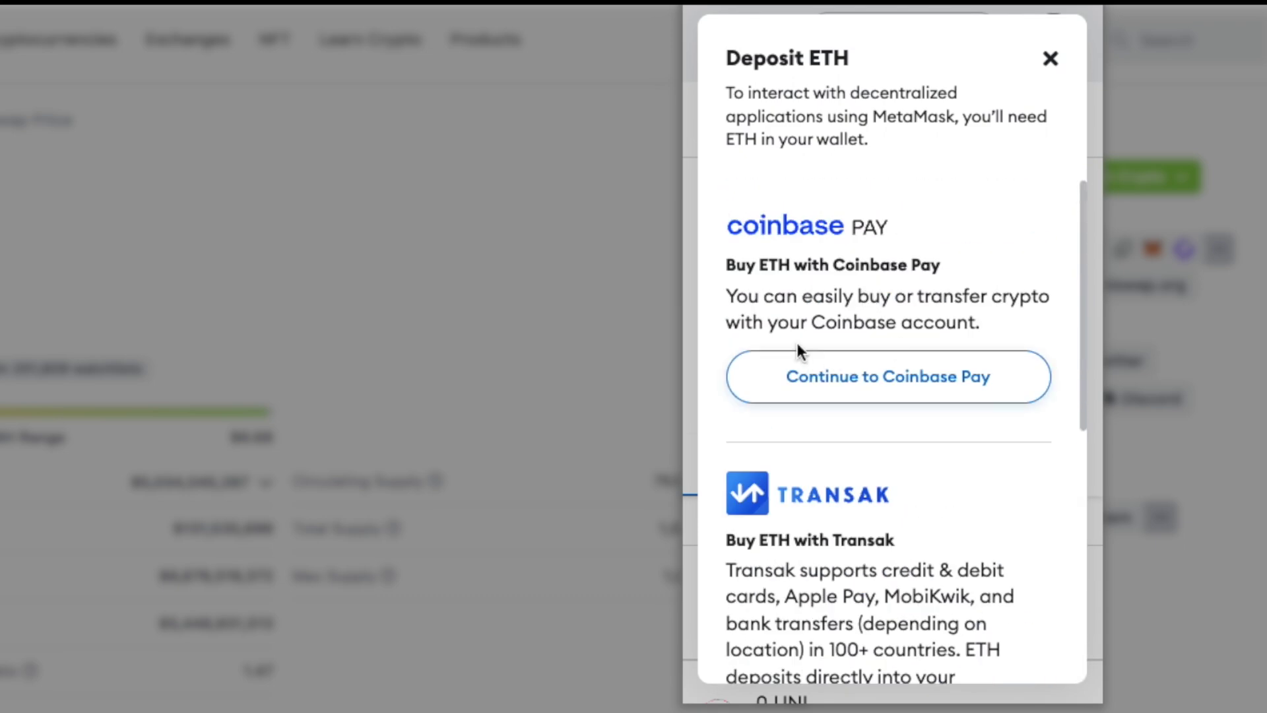
{"action": "scroll", "coordinate": [851, 422], "scroll_direction": "down", "scroll_amount": 1}
{"action": "scroll", "coordinate": [851, 423], "scroll_direction": "down", "scroll_amount": 3}
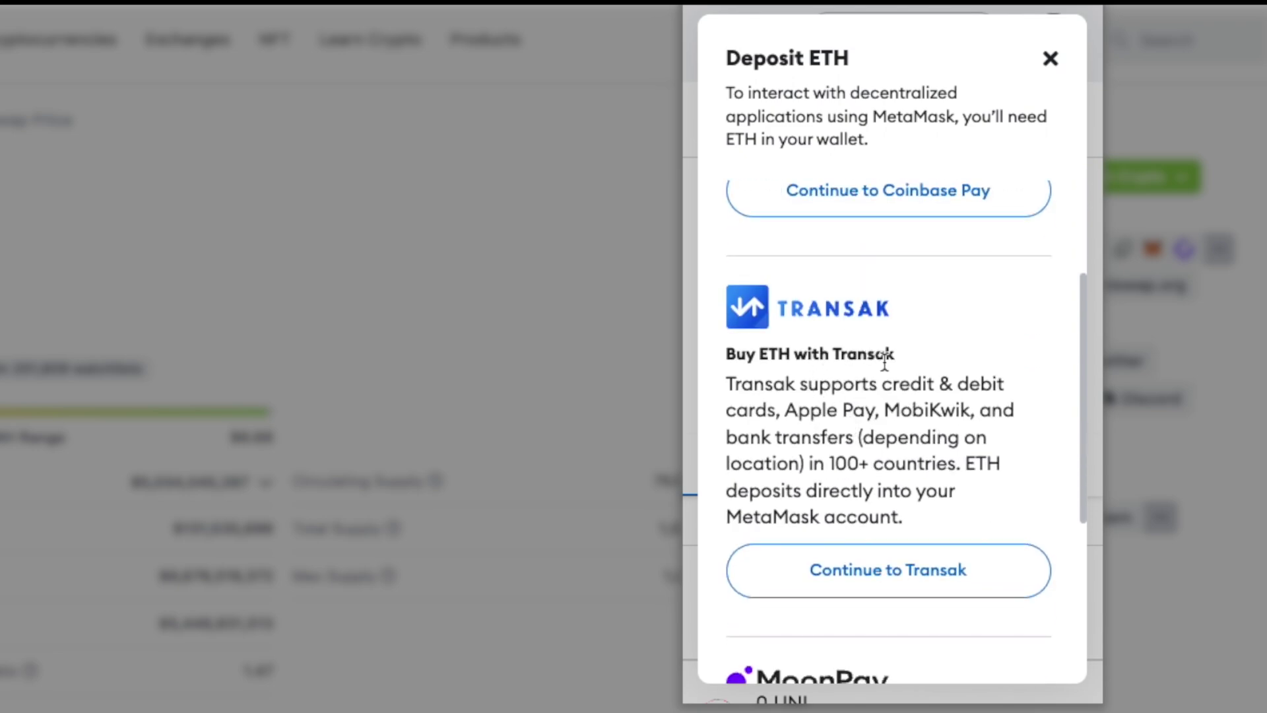
{"action": "scroll", "coordinate": [900, 465], "scroll_direction": "down", "scroll_amount": 5}
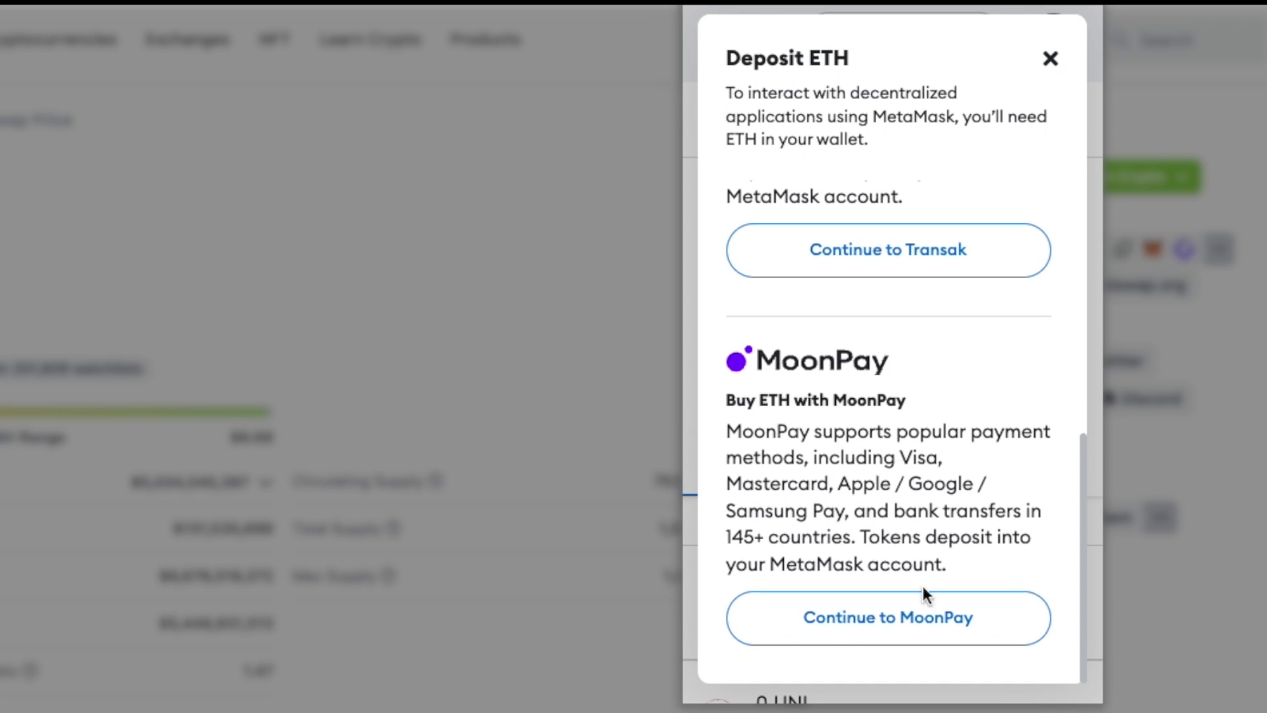
{"action": "scroll", "coordinate": [923, 585], "scroll_direction": "up", "scroll_amount": 1}
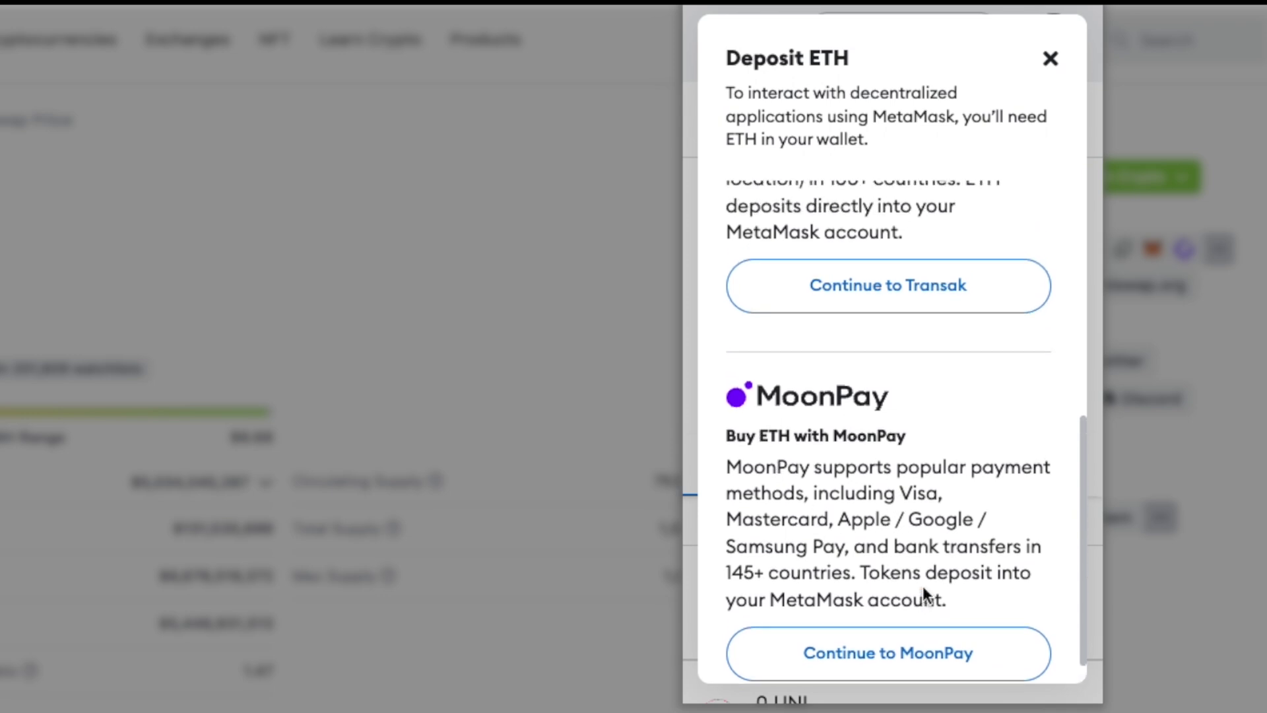
{"action": "scroll", "coordinate": [923, 585], "scroll_direction": "up", "scroll_amount": 2}
{"action": "scroll", "coordinate": [922, 574], "scroll_direction": "up", "scroll_amount": 6}
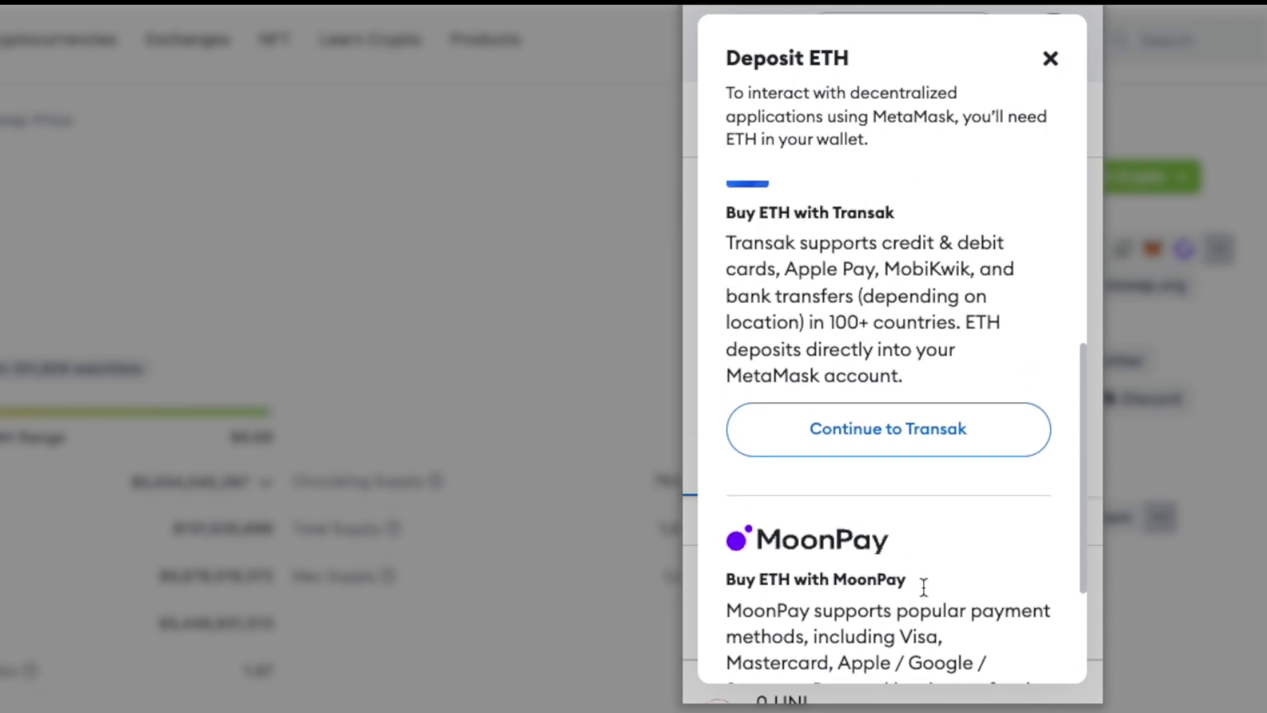
{"action": "scroll", "coordinate": [921, 568], "scroll_direction": "down", "scroll_amount": 7}
{"action": "scroll", "coordinate": [920, 568], "scroll_direction": "down", "scroll_amount": 1}
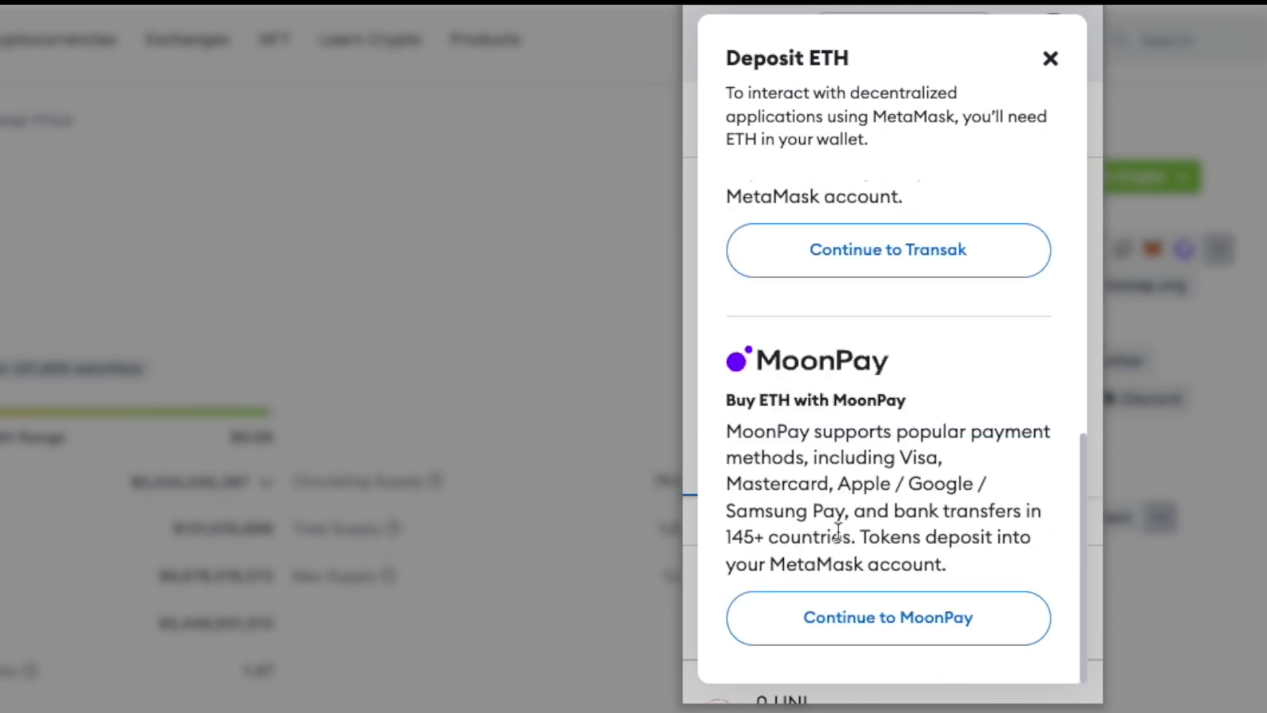
{"action": "left_click", "coordinate": [935, 627]}
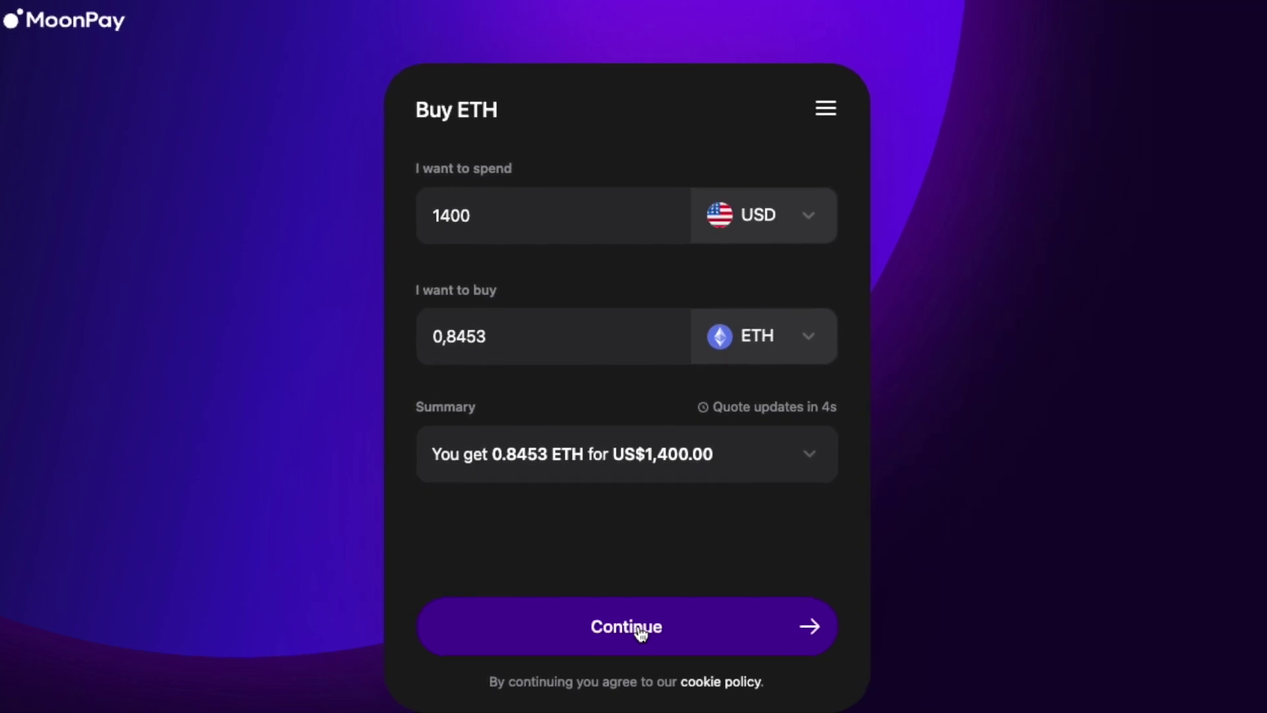
Keep the 1,400 USD spend for about 0.845 ETH and continue the MoonPay order.
{"action": "left_click", "coordinate": [572, 213]}
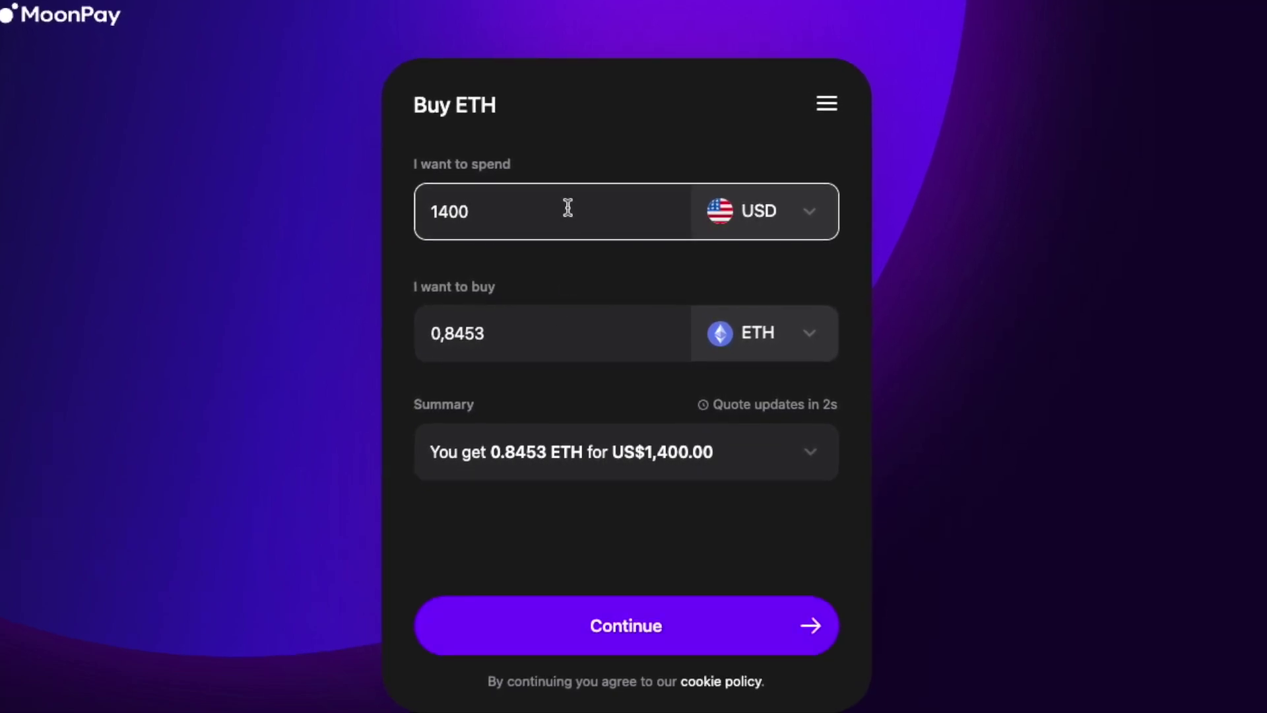
{"action": "left_click", "coordinate": [706, 333]}
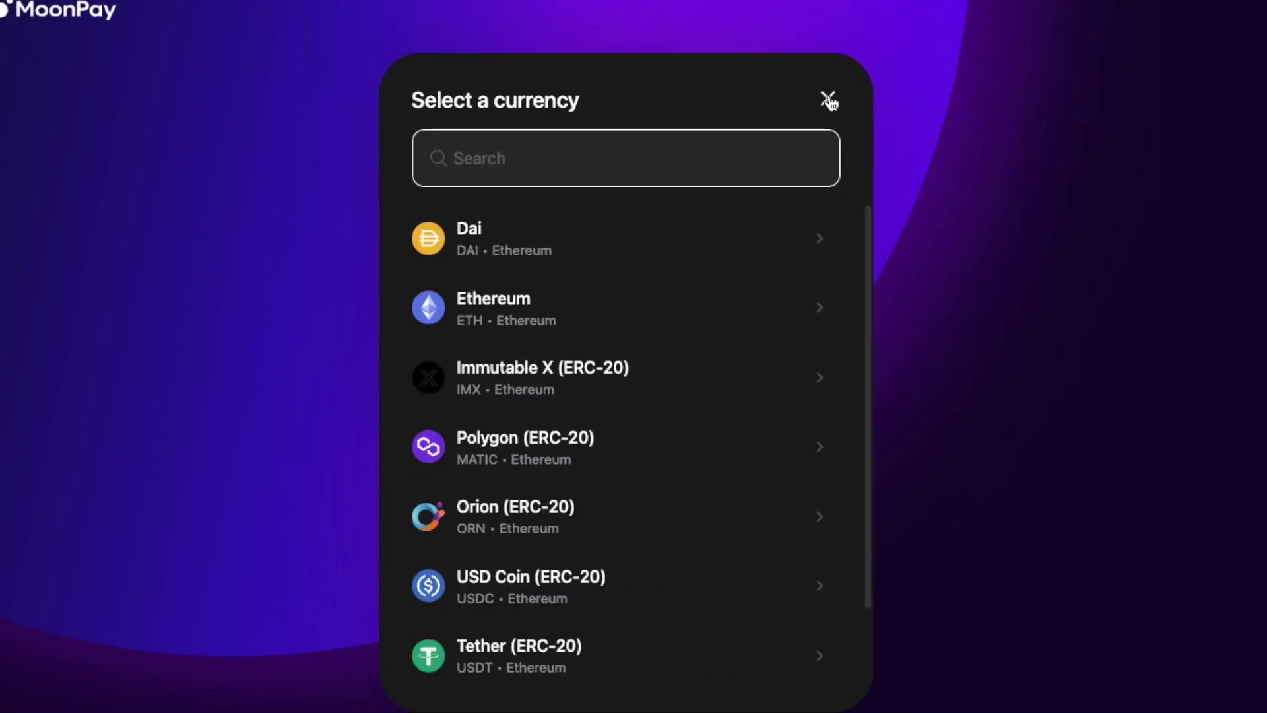
{"action": "left_click", "coordinate": [830, 99]}
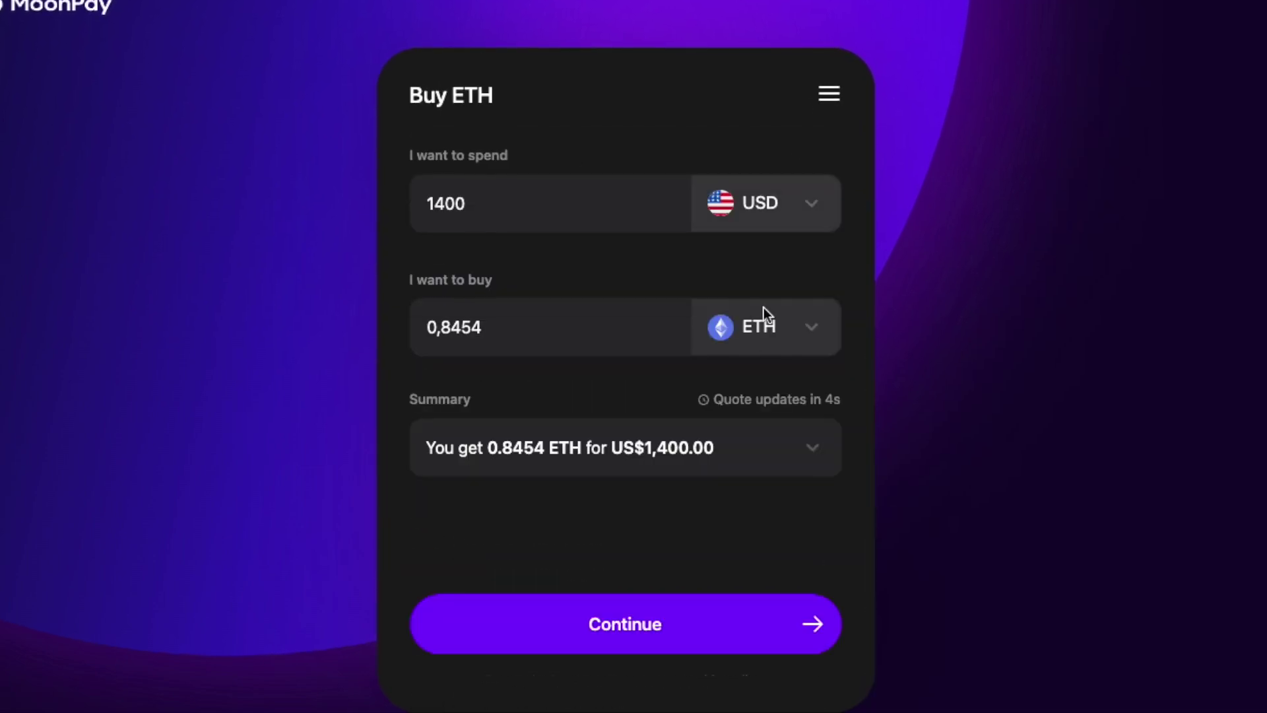
{"action": "left_click", "coordinate": [652, 617]}
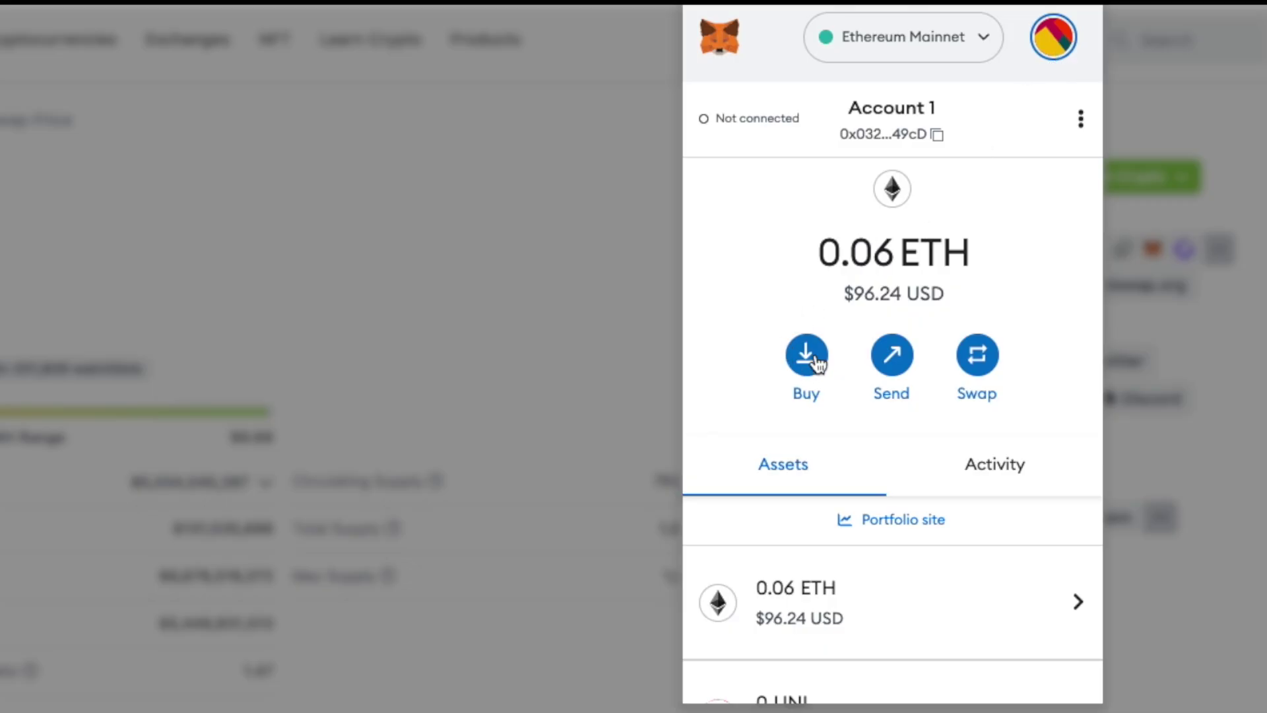
Pick Transak from MetaMask's Deposit ETH options to buy ETH.
{"action": "left_click", "coordinate": [806, 356]}
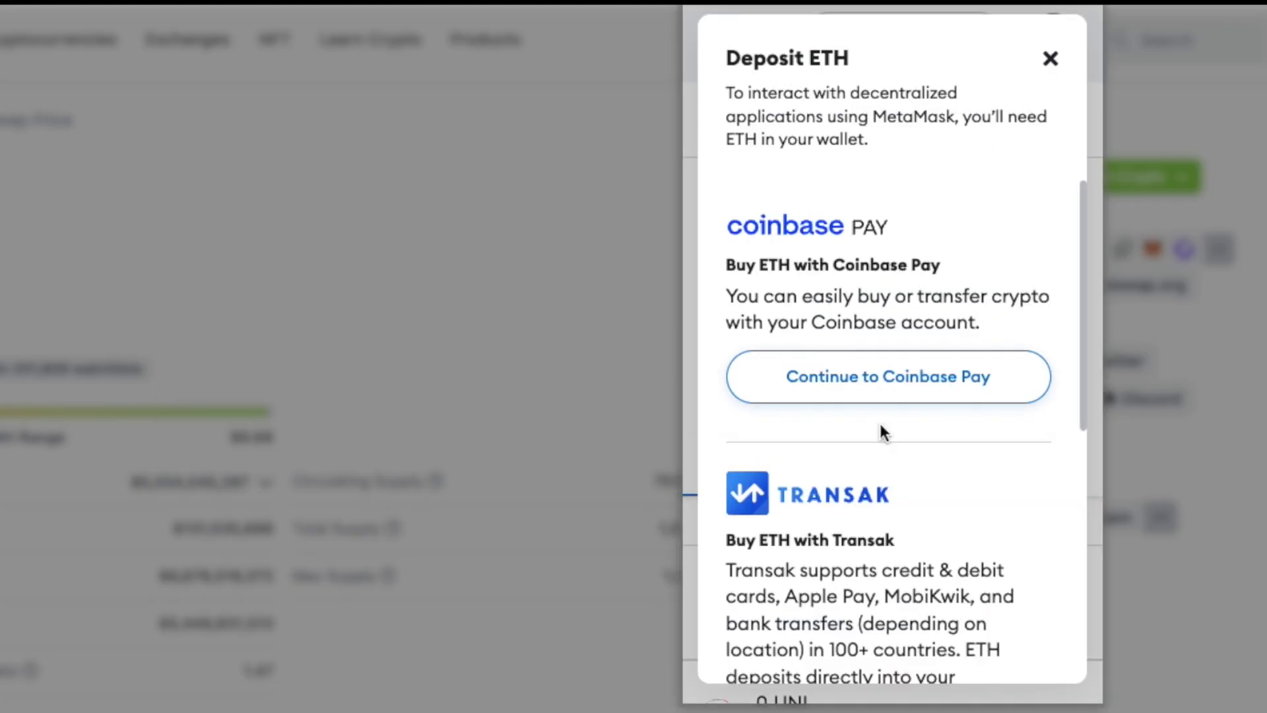
{"action": "scroll", "coordinate": [871, 448], "scroll_direction": "down", "scroll_amount": 3}
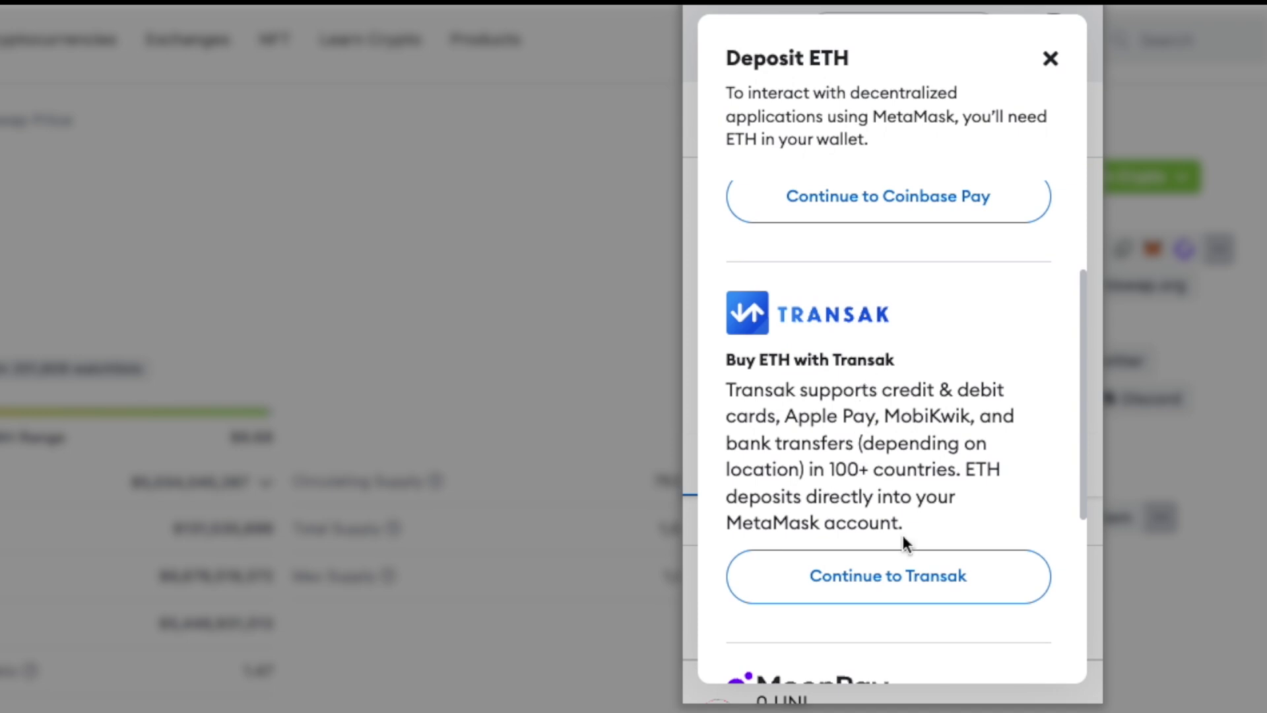
{"action": "left_click", "coordinate": [866, 589]}
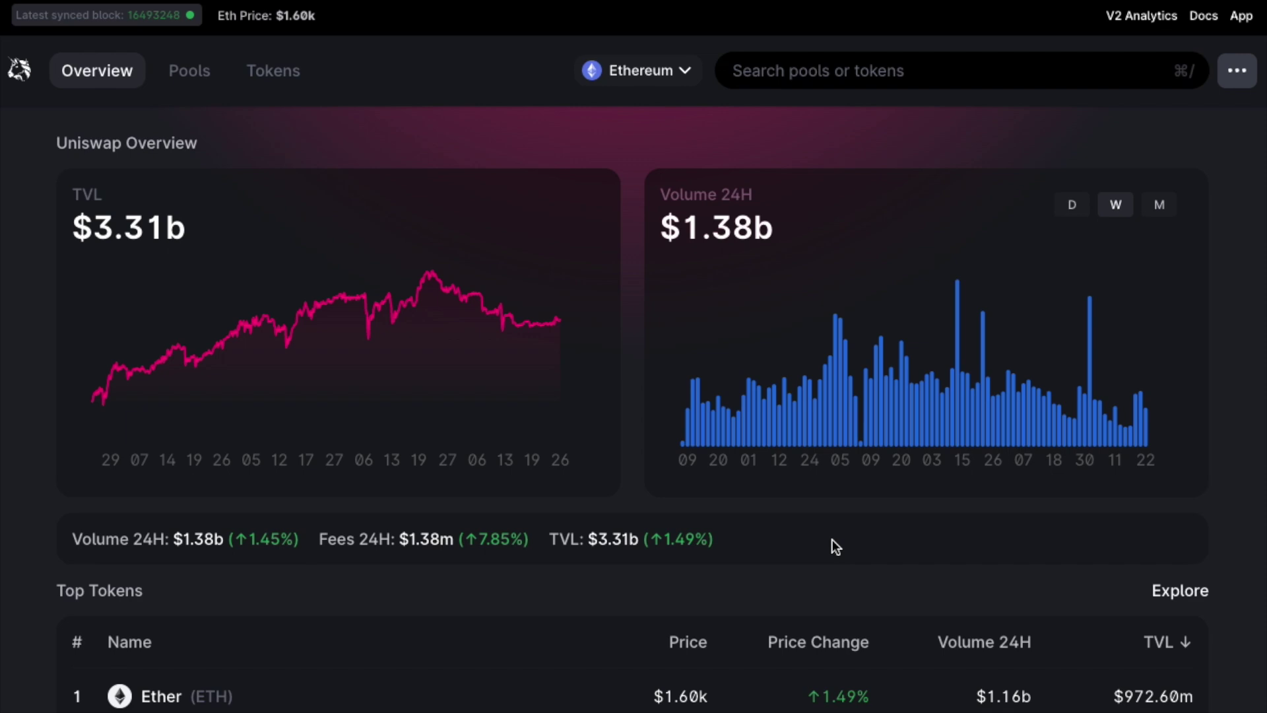
Open Ether from Uniswap Info's Top Tokens and launch its Swap page via Trade.
{"action": "scroll", "coordinate": [833, 540], "scroll_direction": "down", "scroll_amount": 4}
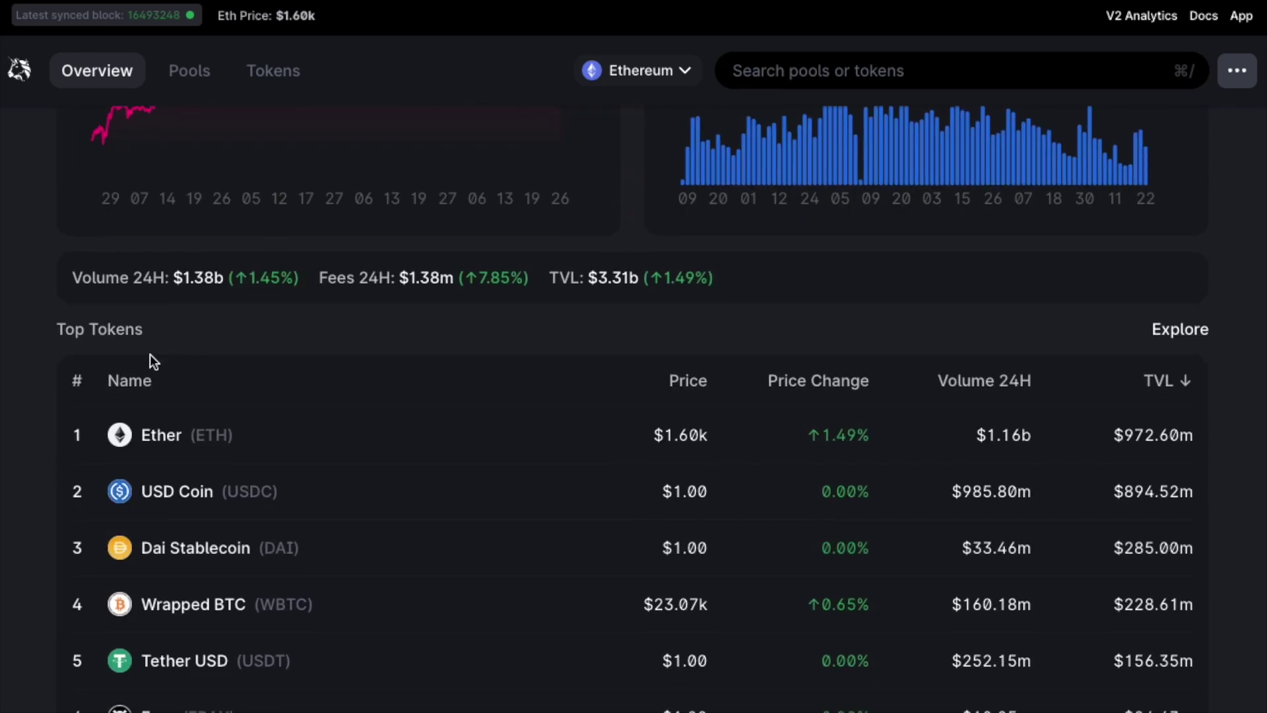
{"action": "scroll", "coordinate": [147, 338], "scroll_direction": "down", "scroll_amount": 3}
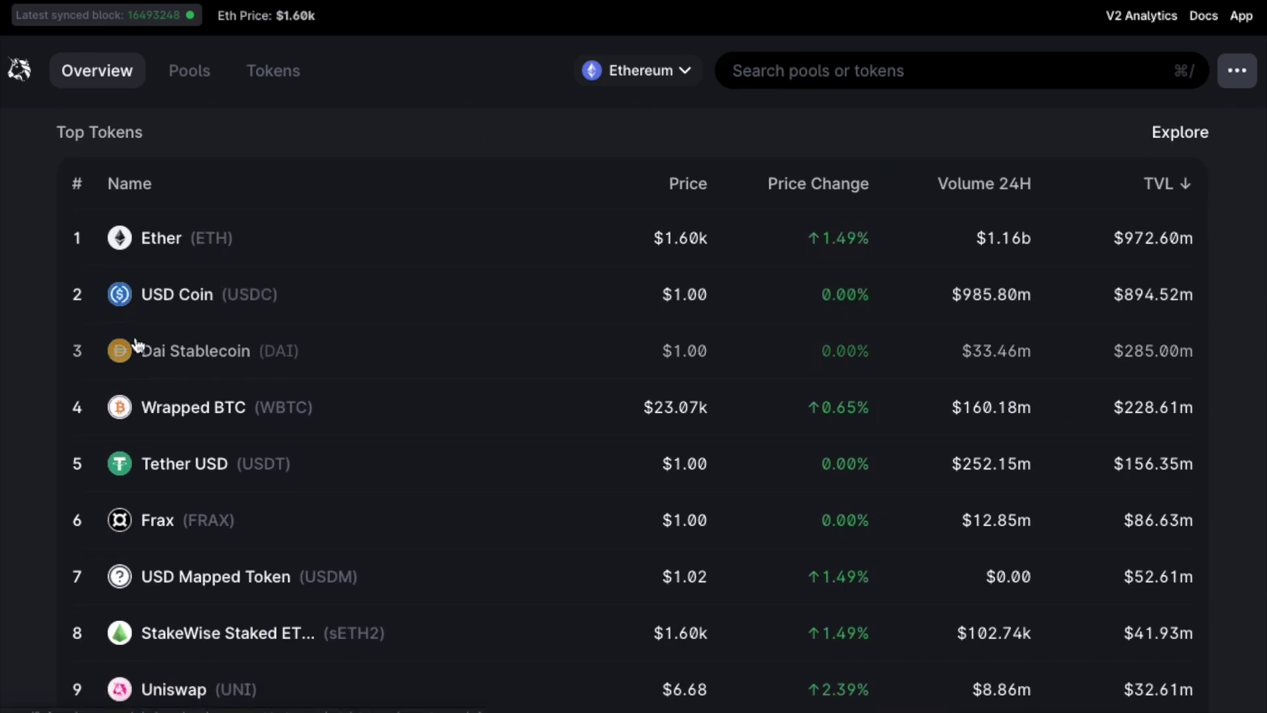
{"action": "left_click", "coordinate": [163, 239]}
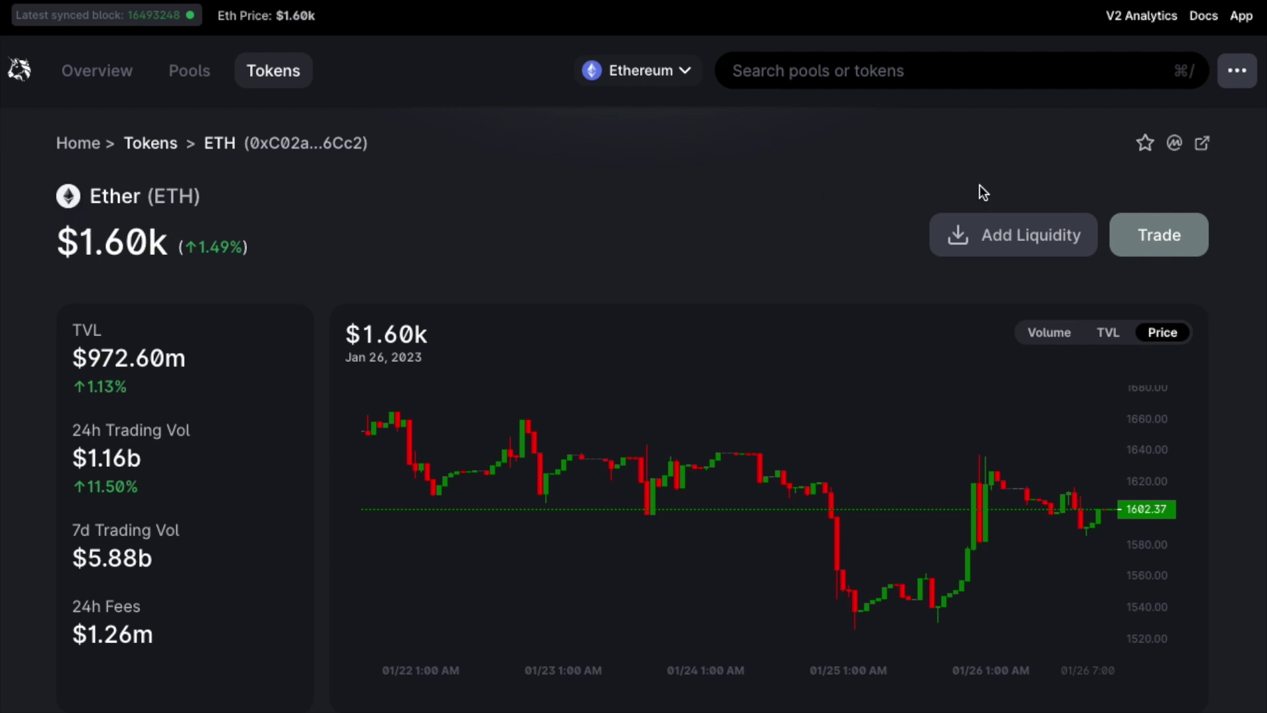
{"action": "left_click", "coordinate": [1162, 239]}
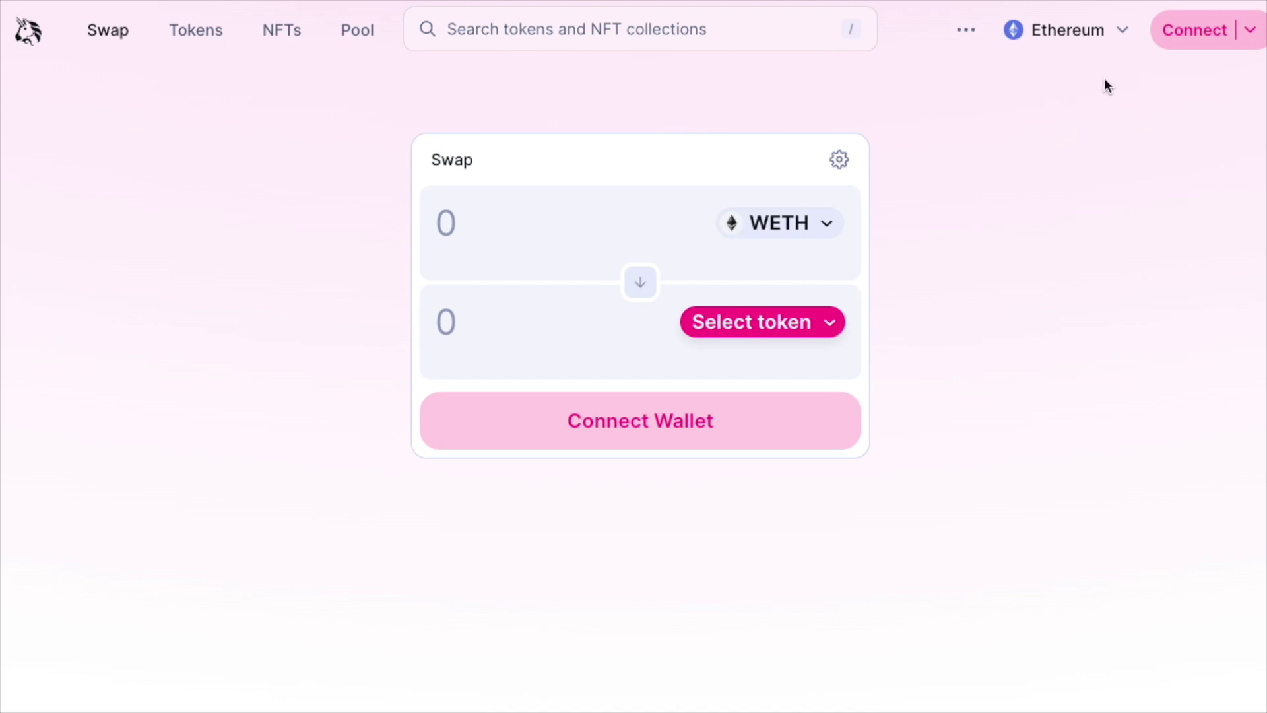
Connect Uniswap to MetaMask Account 1 by choosing MetaMask and approving the site connection.
{"action": "left_click", "coordinate": [1206, 34]}
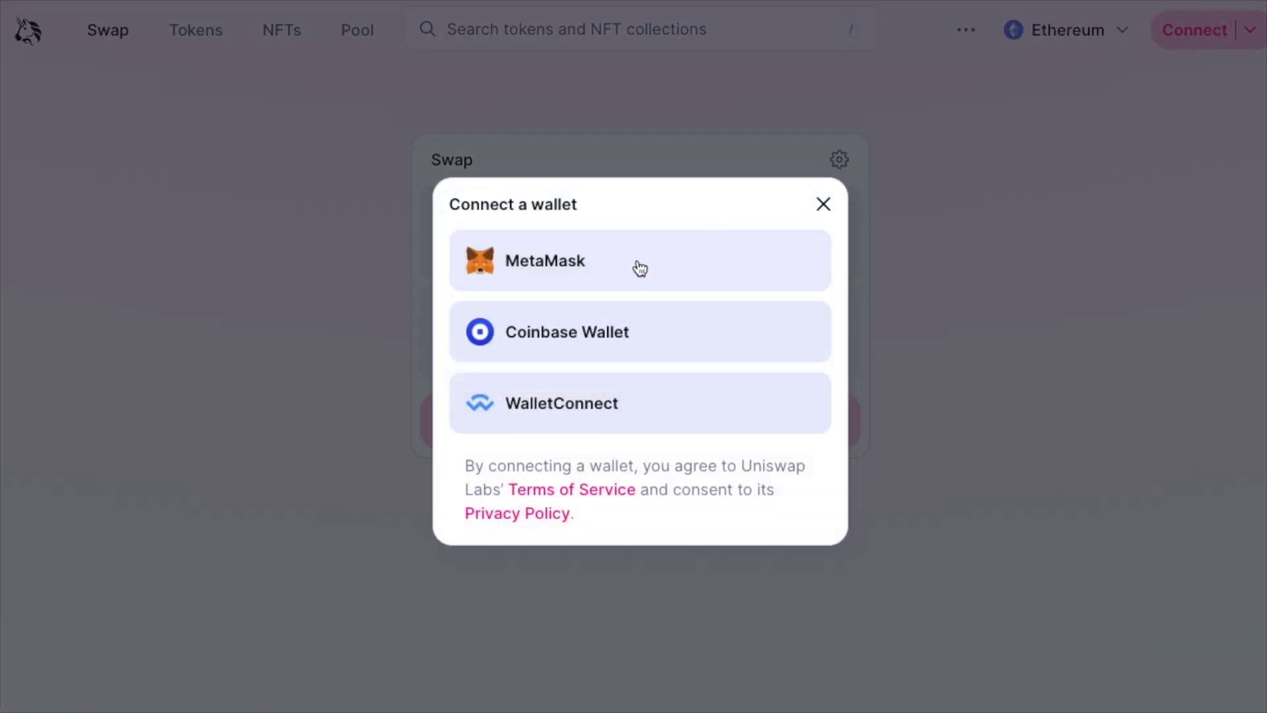
{"action": "left_click", "coordinate": [629, 266]}
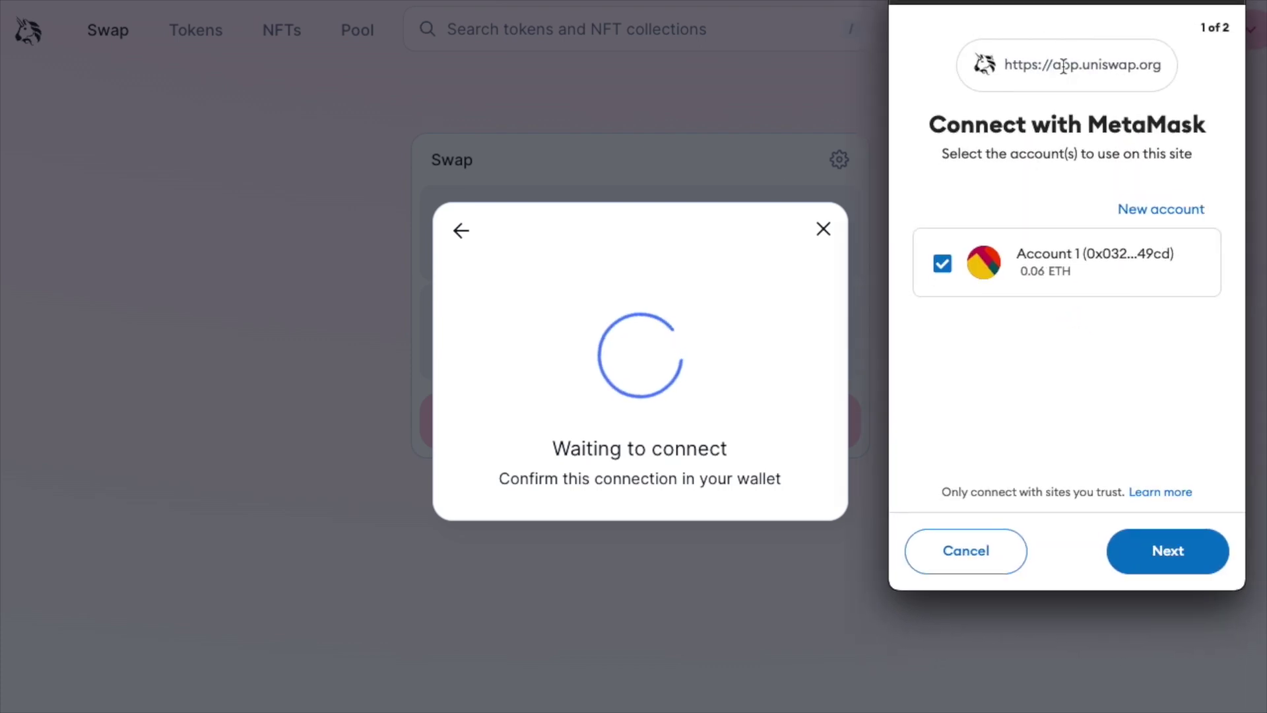
{"action": "left_click", "coordinate": [1175, 560]}
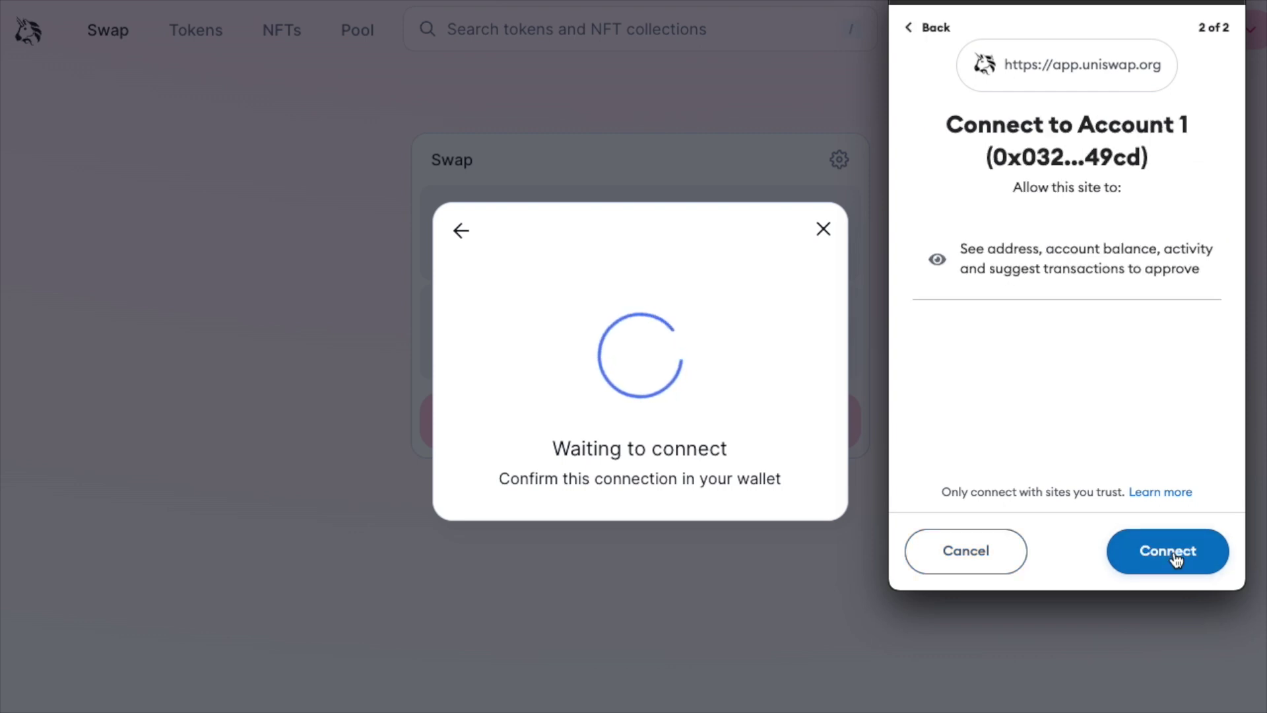
{"action": "left_click", "coordinate": [1175, 559]}
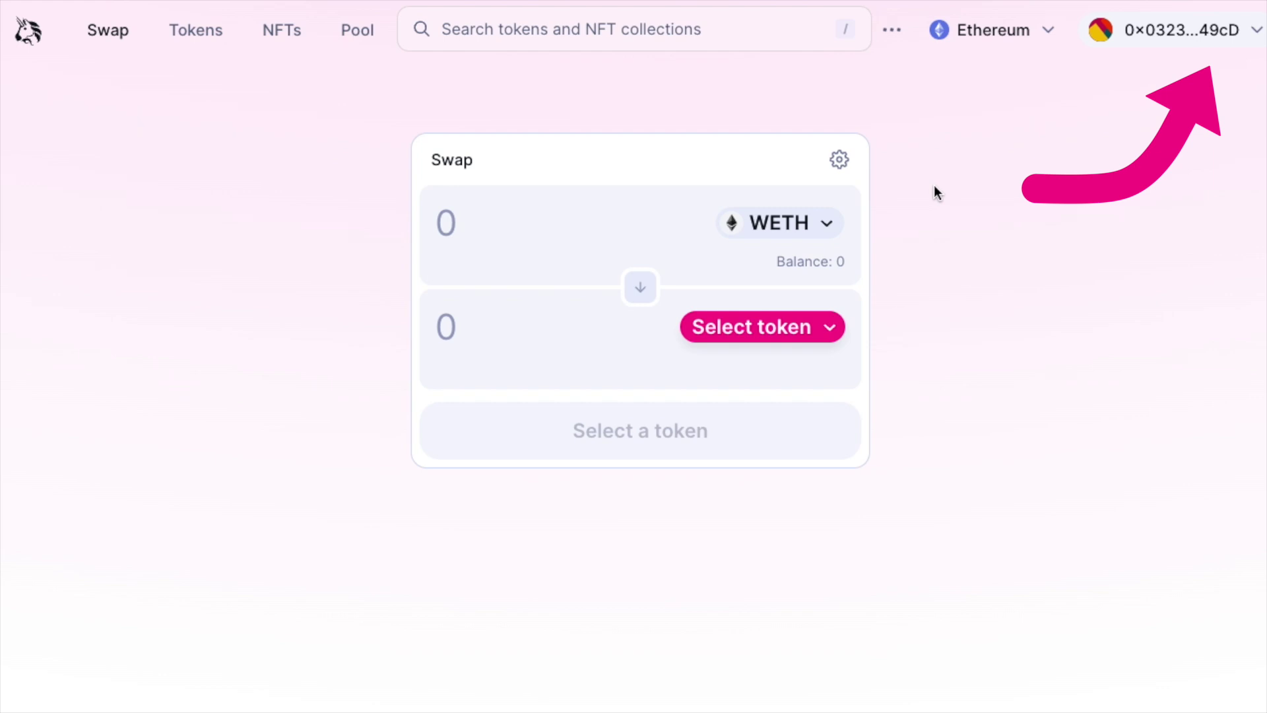
Switch the pay token from WETH to ETH and browse the list of tokens to receive.
{"action": "left_click", "coordinate": [816, 217]}
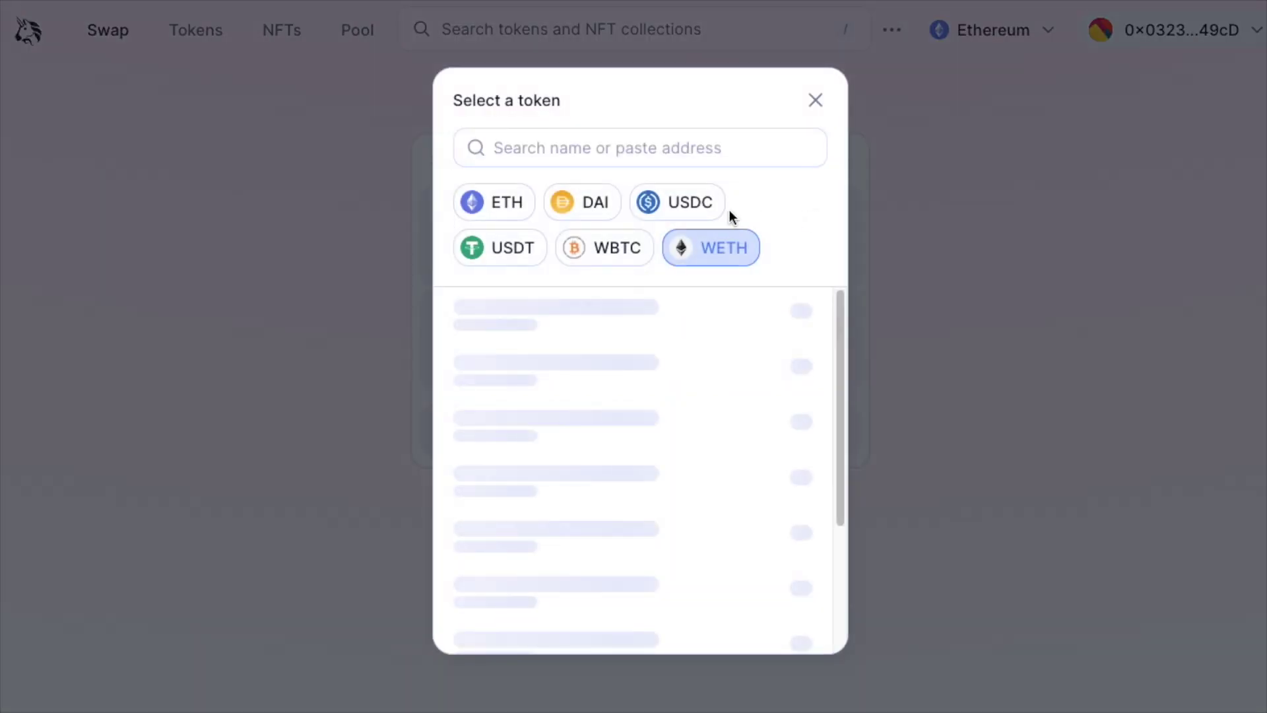
{"action": "left_click", "coordinate": [507, 206]}
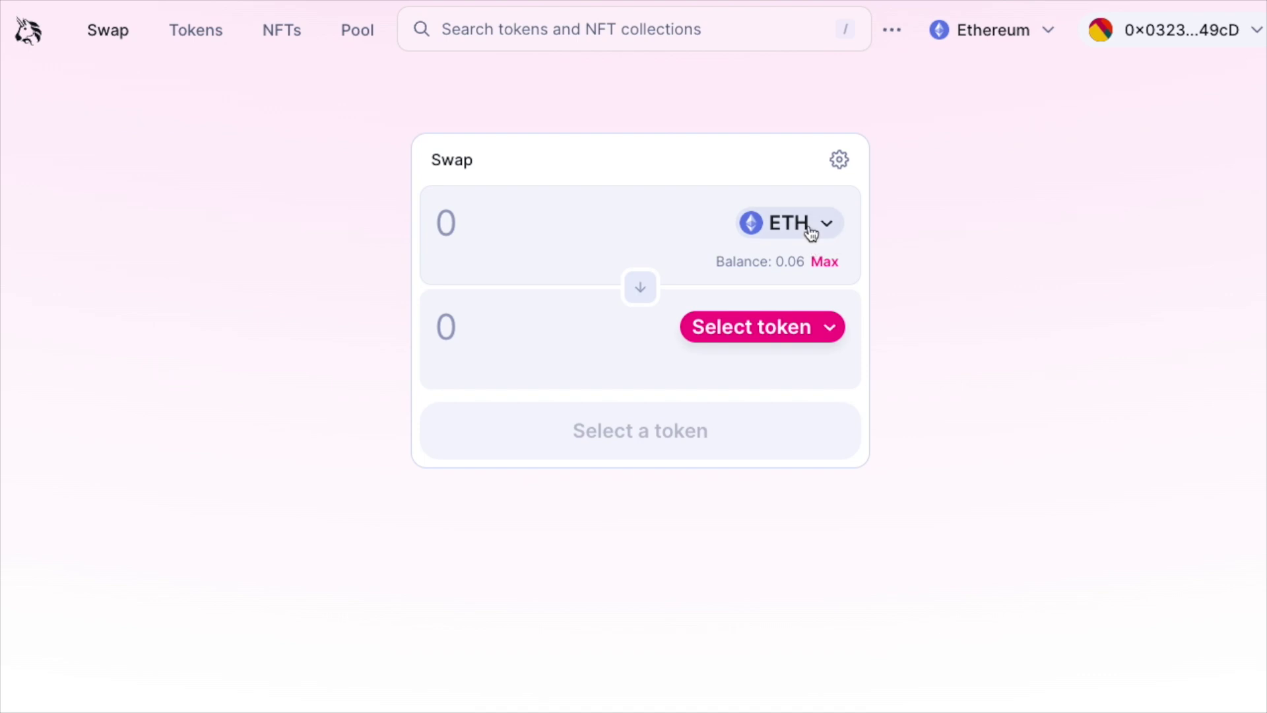
{"action": "left_click", "coordinate": [830, 329]}
{"action": "scroll", "coordinate": [710, 382], "scroll_direction": "down", "scroll_amount": 1}
{"action": "scroll", "coordinate": [710, 382], "scroll_direction": "down", "scroll_amount": 10}
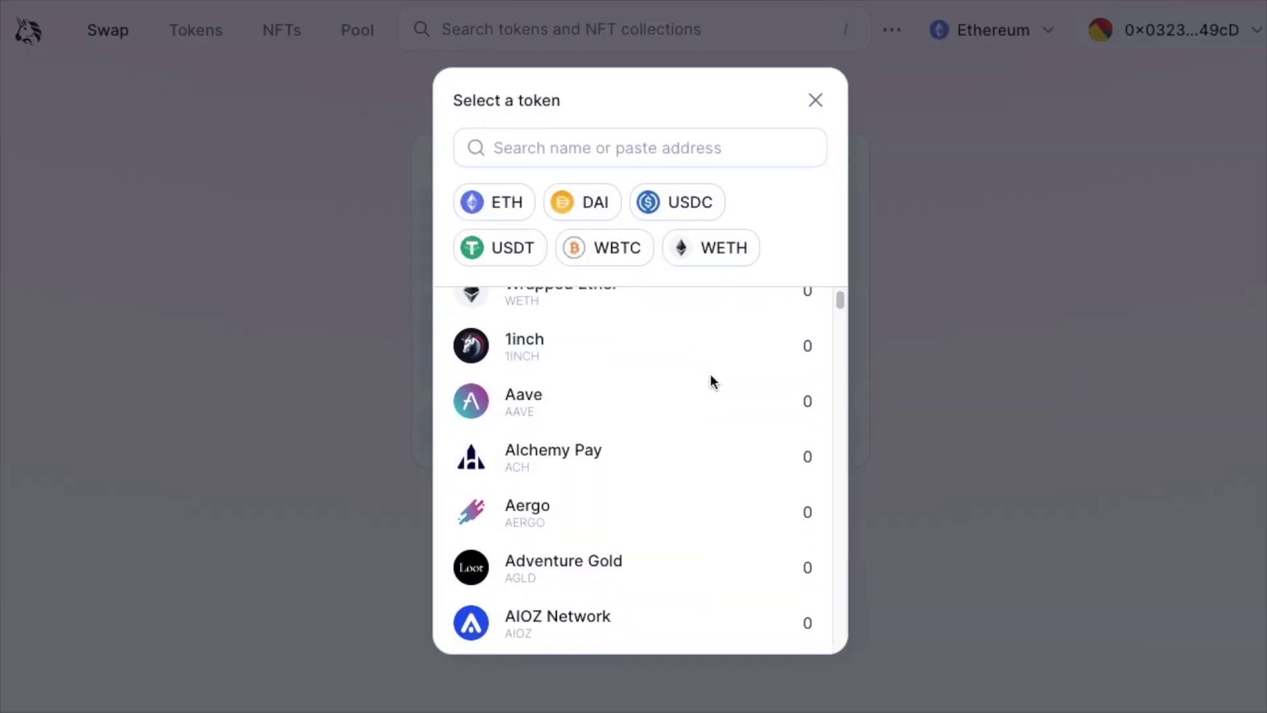
{"action": "scroll", "coordinate": [710, 367], "scroll_direction": "down", "scroll_amount": 8}
{"action": "scroll", "coordinate": [706, 368], "scroll_direction": "up", "scroll_amount": 20}
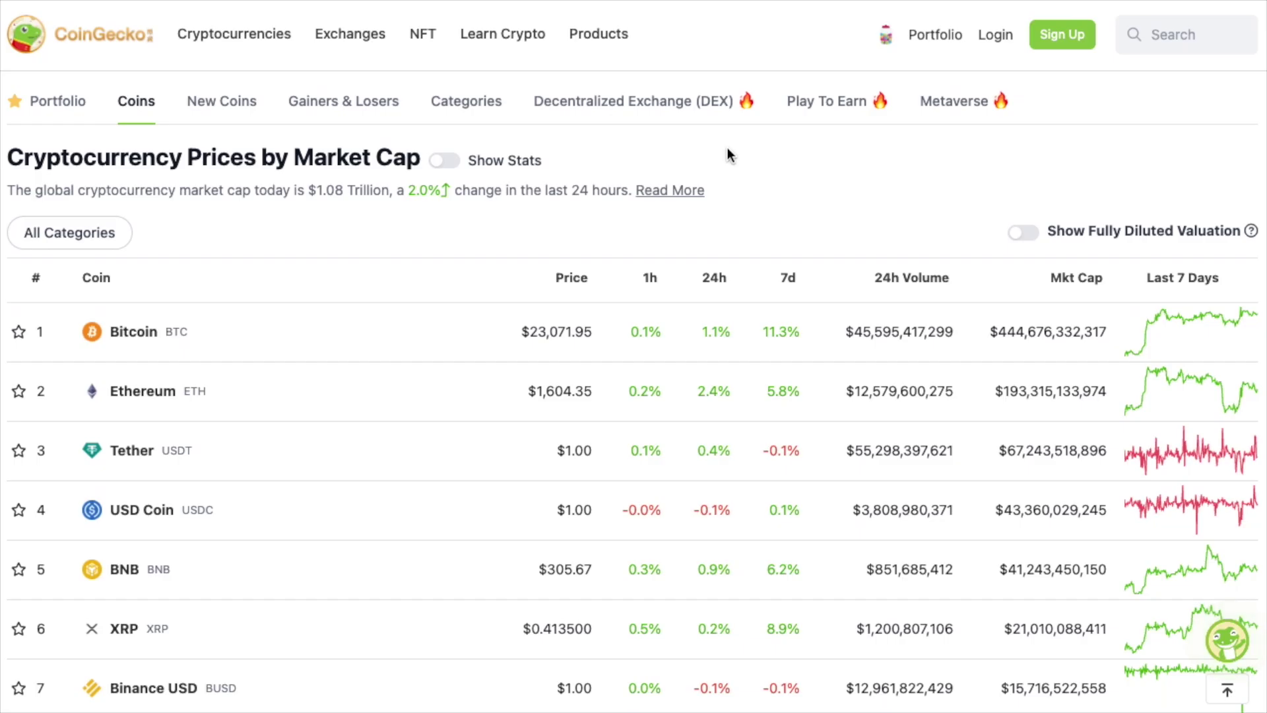
Search CoinGecko for 'un', open the Uniswap (UNI) coin page, and copy its contract address.
{"action": "left_click", "coordinate": [1185, 39]}
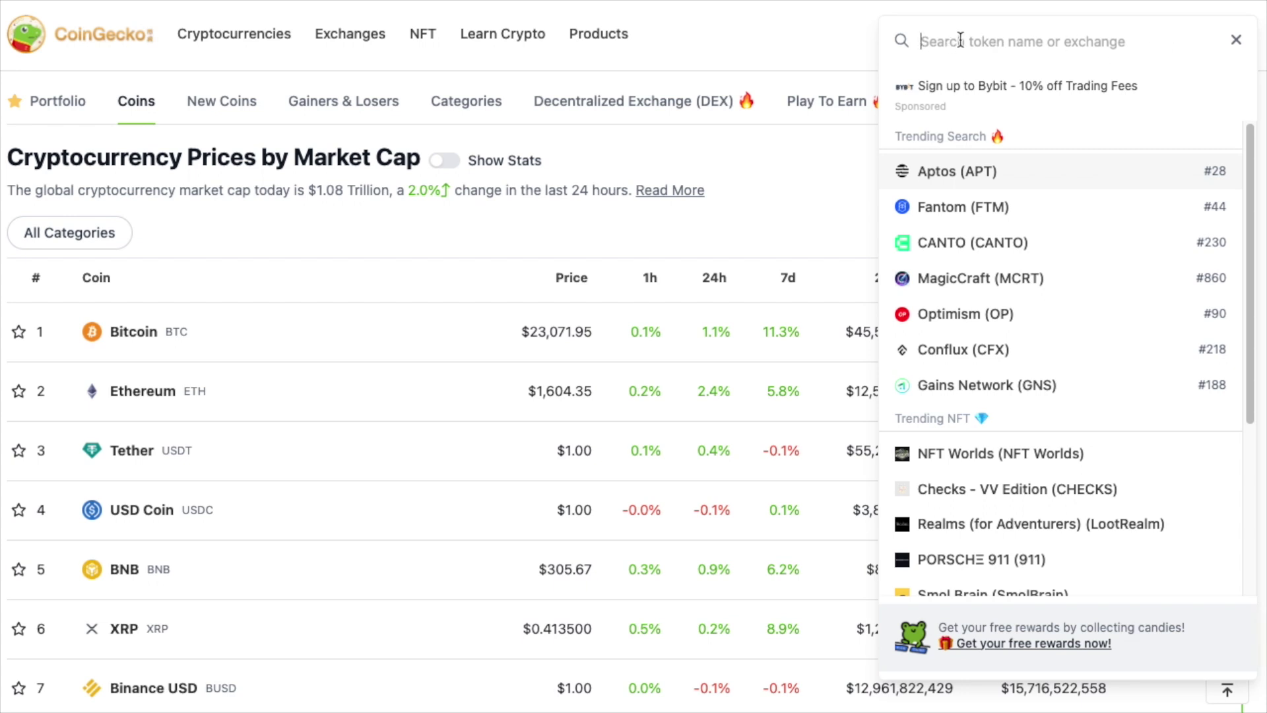
{"action": "type", "text": "uni"}
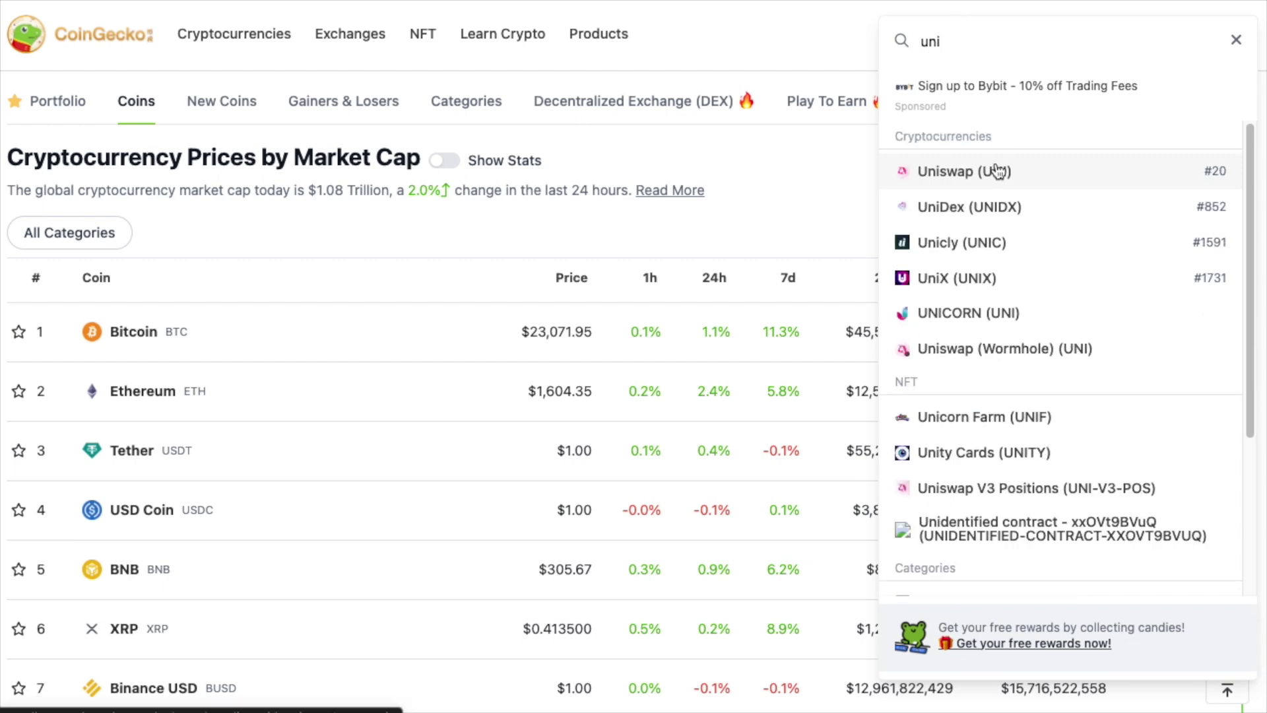
{"action": "left_click", "coordinate": [997, 171]}
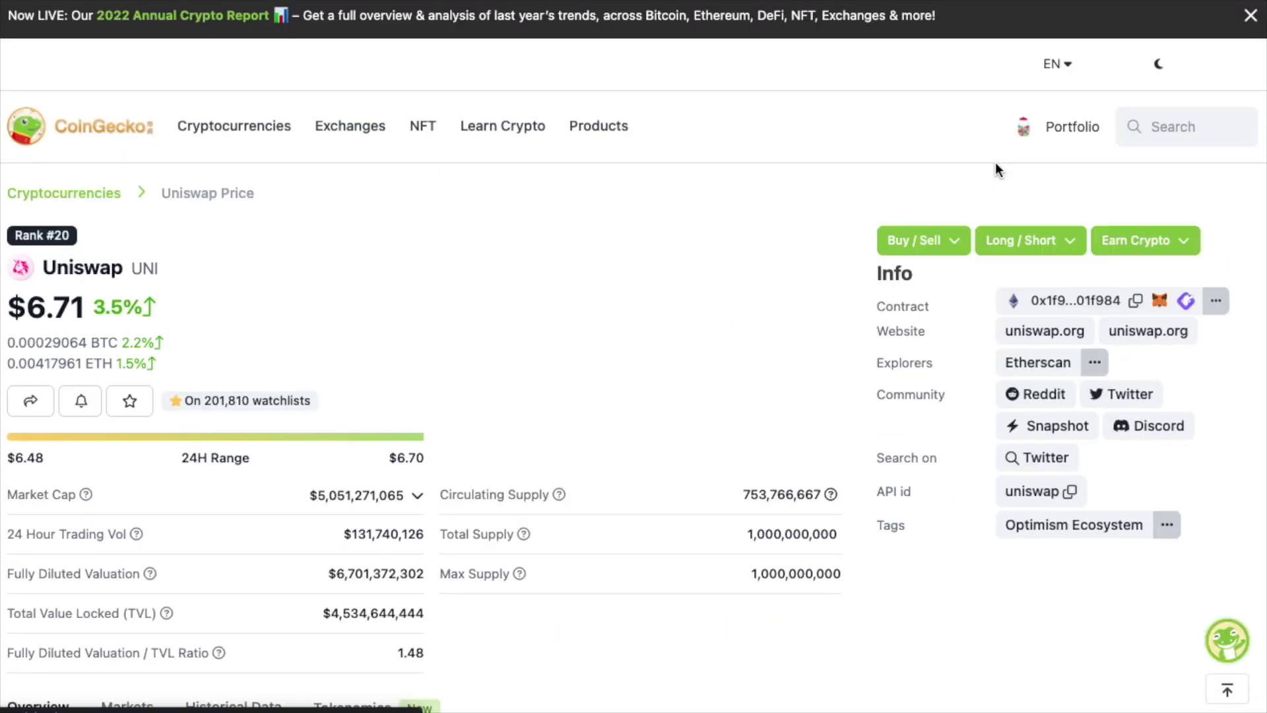
{"action": "scroll", "coordinate": [310, 319], "scroll_direction": "down", "scroll_amount": 3}
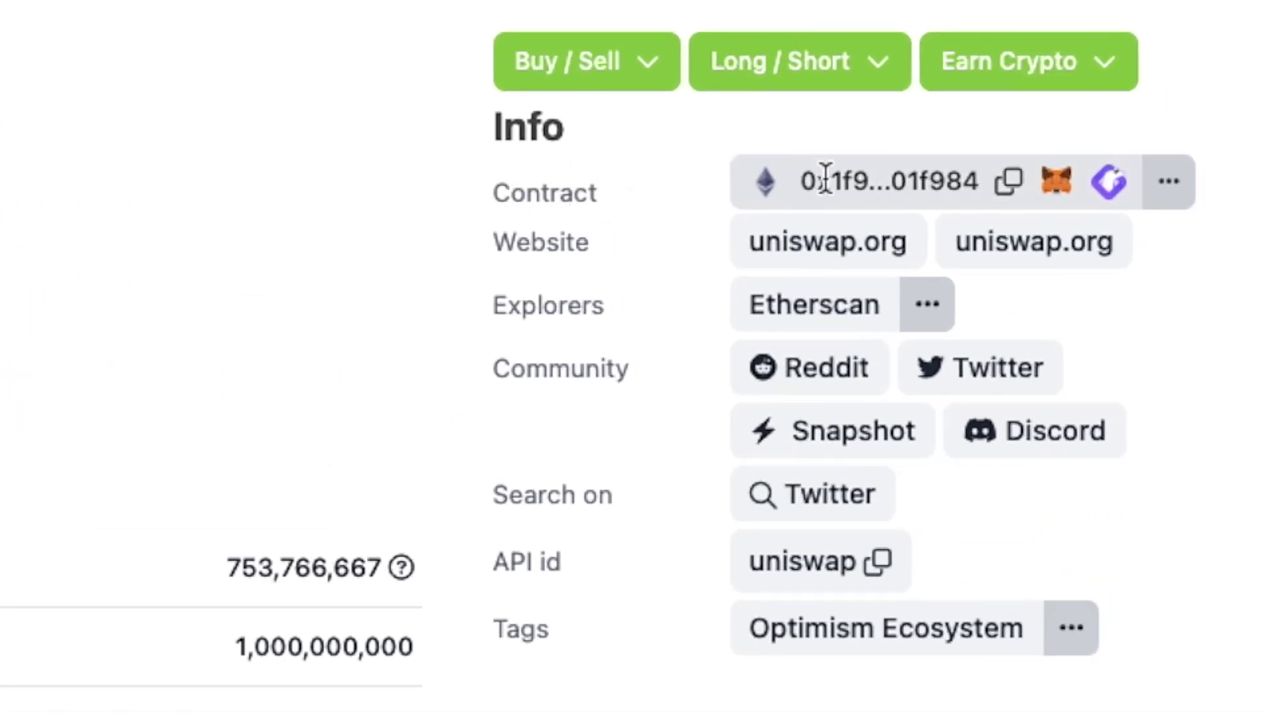
{"action": "left_click", "coordinate": [1010, 182]}
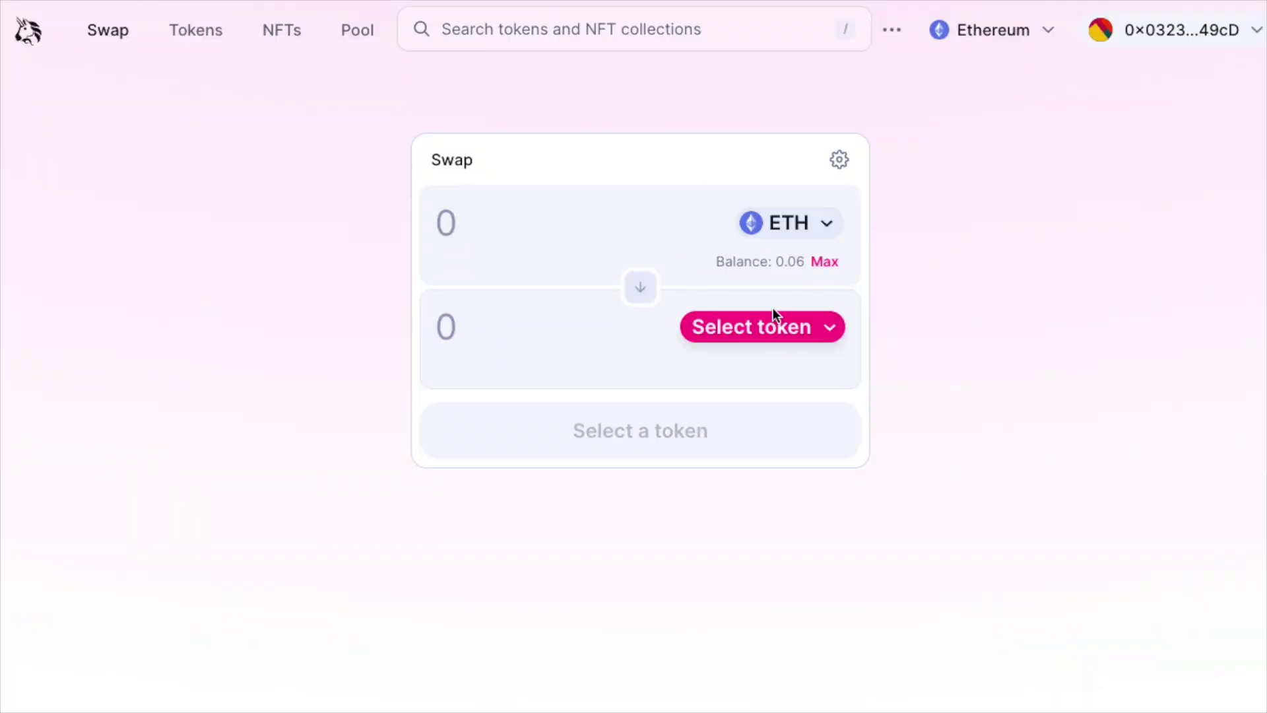
Select Uniswap (UNI) as the token to receive by pasting its contract address into the token search.
{"action": "left_click", "coordinate": [729, 337]}
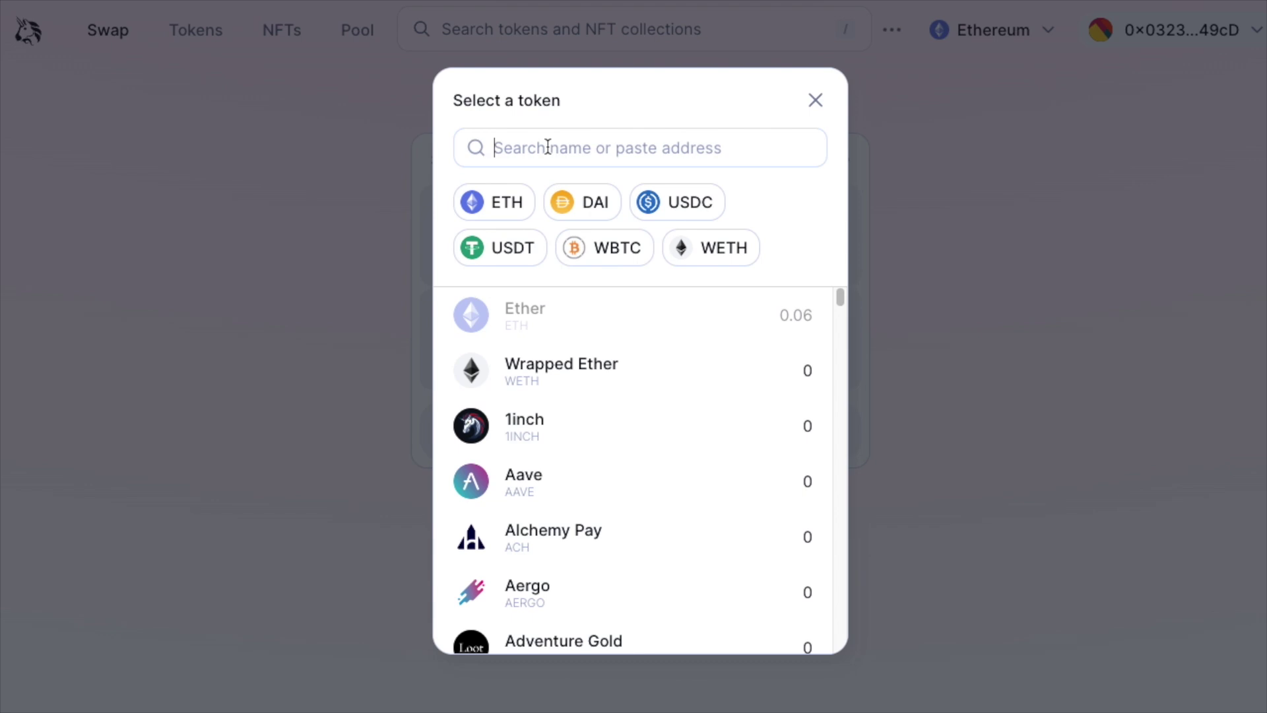
{"action": "right_click", "coordinate": [547, 145]}
{"action": "left_click", "coordinate": [595, 291]}
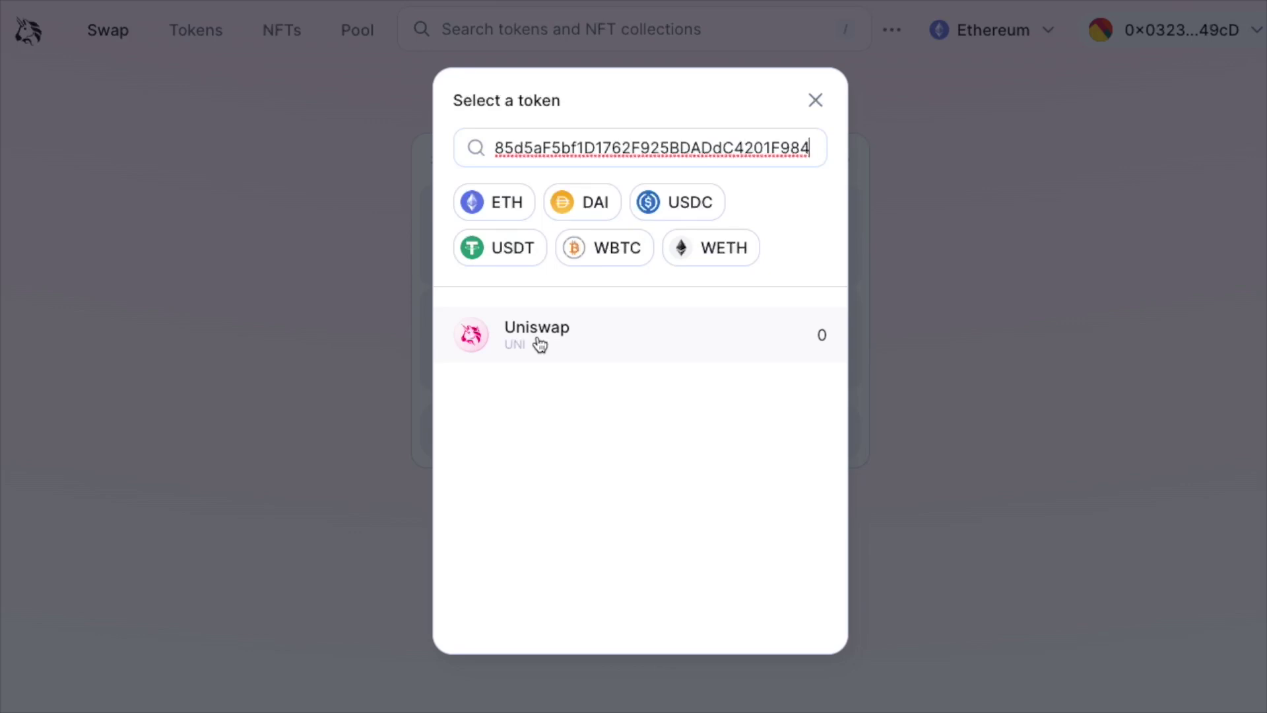
{"action": "left_click", "coordinate": [573, 337]}
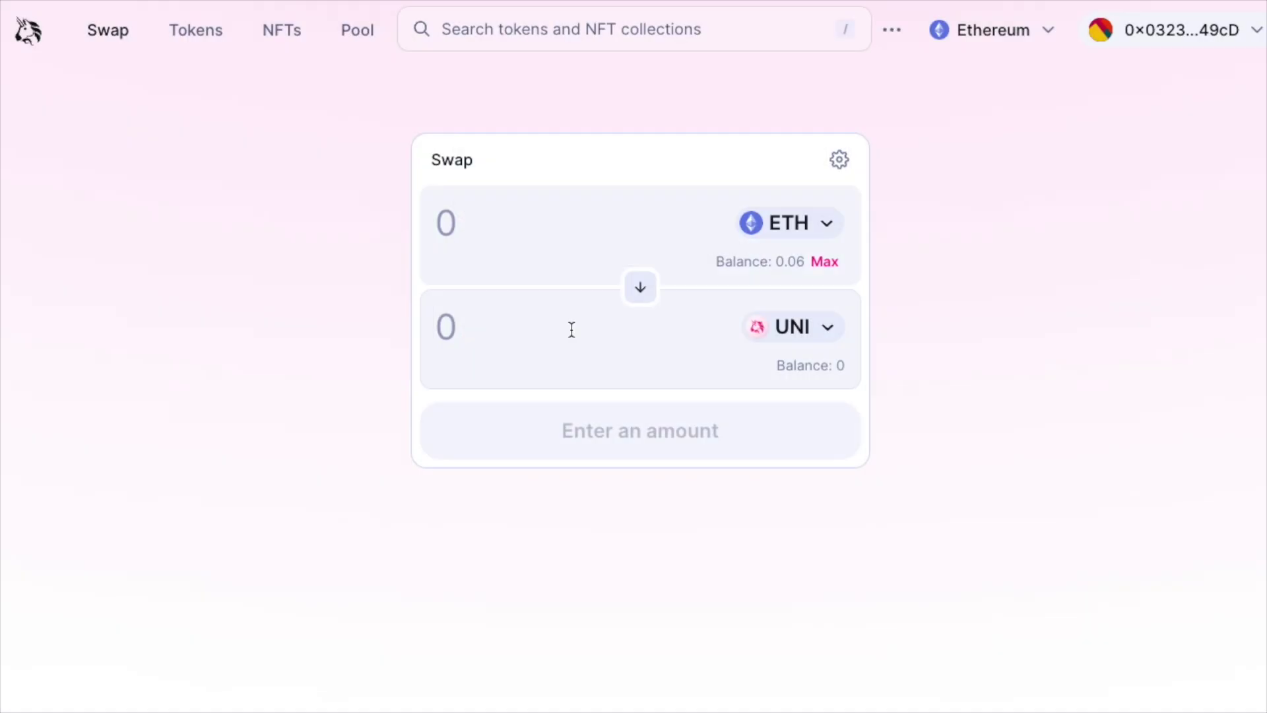
Enter 0.03 ETH to swap for about 7.196 UNI and start the swap.
{"action": "left_click", "coordinate": [604, 230]}
{"action": "type", "text": "0.03"}
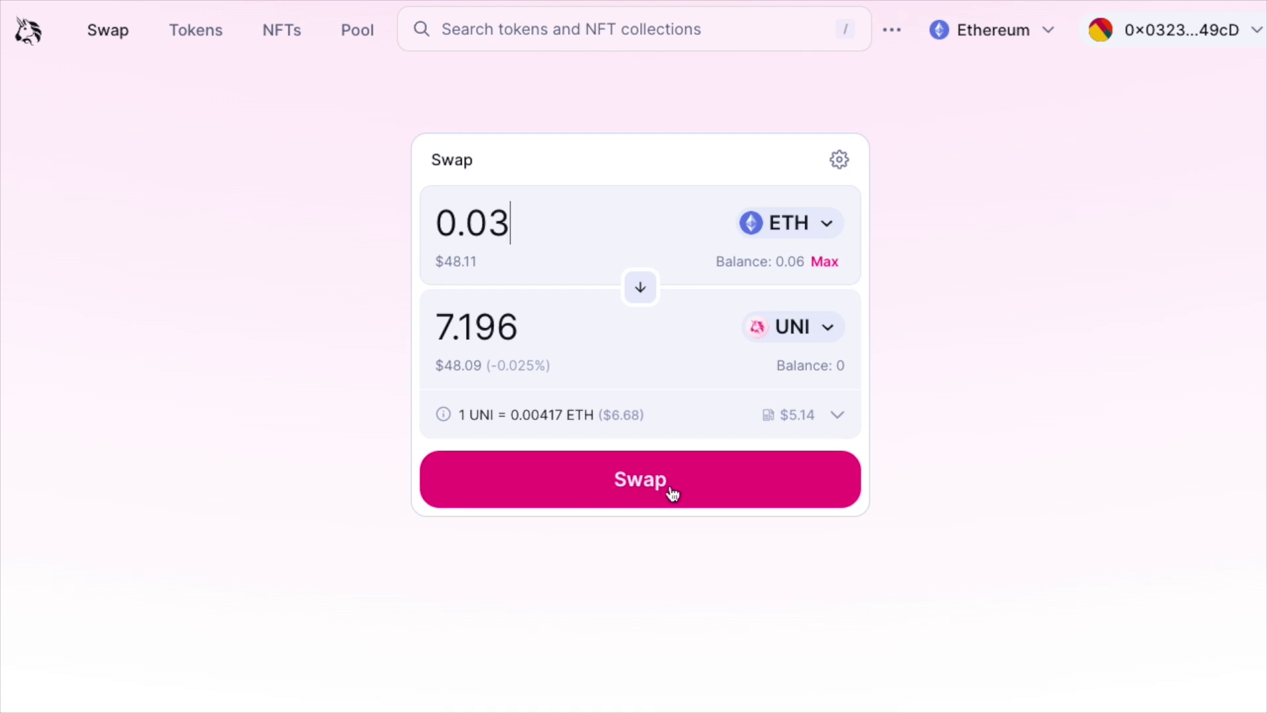
{"action": "left_click", "coordinate": [649, 486]}
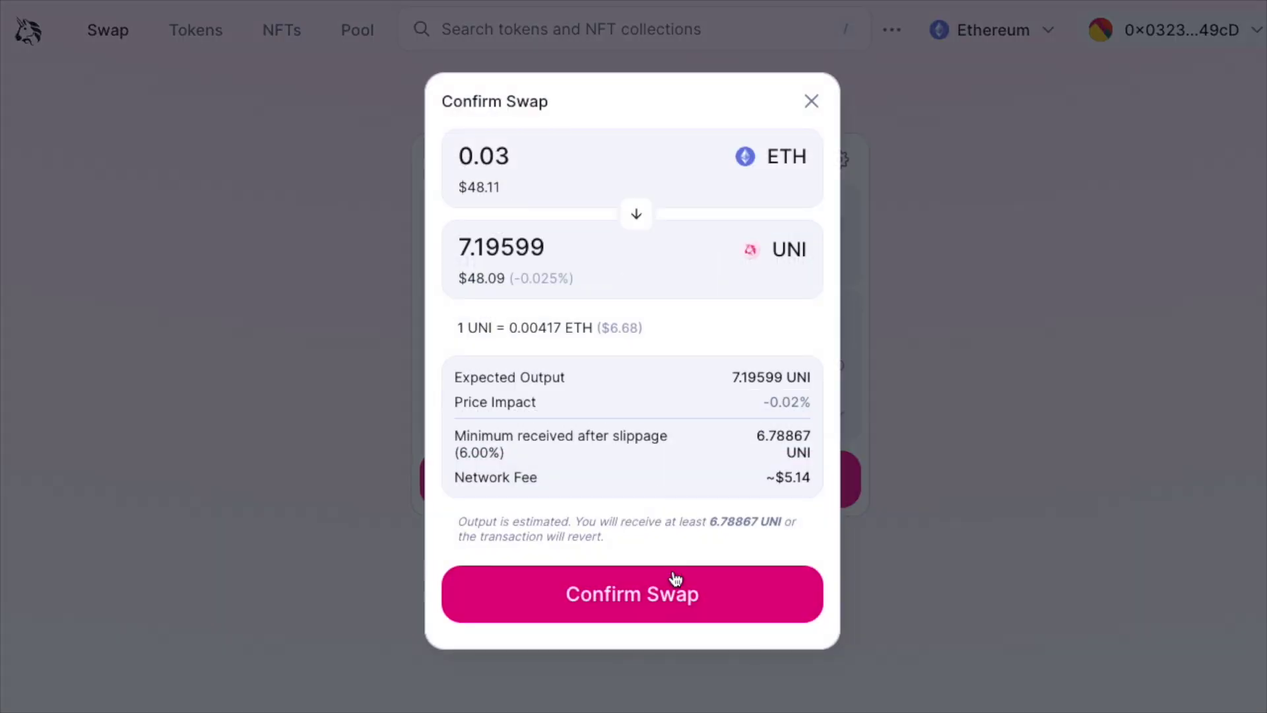
Send the 0.03 ETH-for-UNI swap to MetaMask for review, then cancel the request.
{"action": "left_click", "coordinate": [674, 585]}
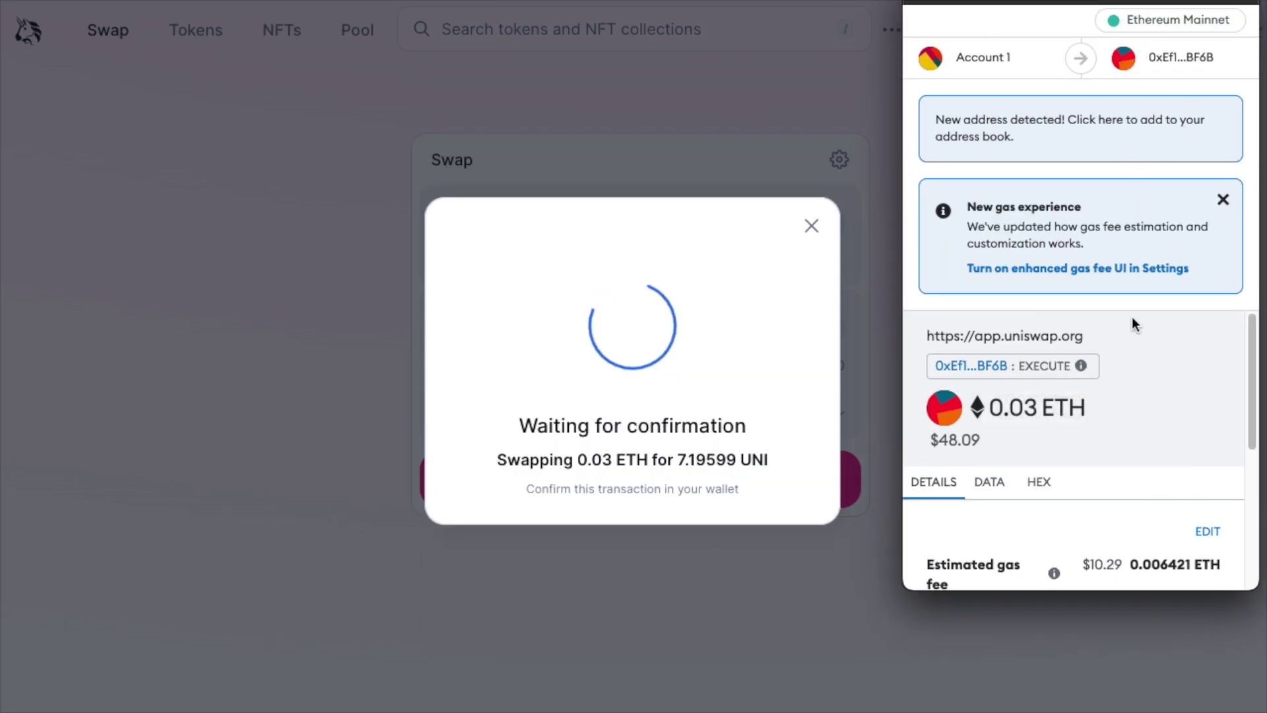
{"action": "scroll", "coordinate": [1189, 340], "scroll_direction": "down", "scroll_amount": 5}
{"action": "left_click", "coordinate": [1158, 549]}
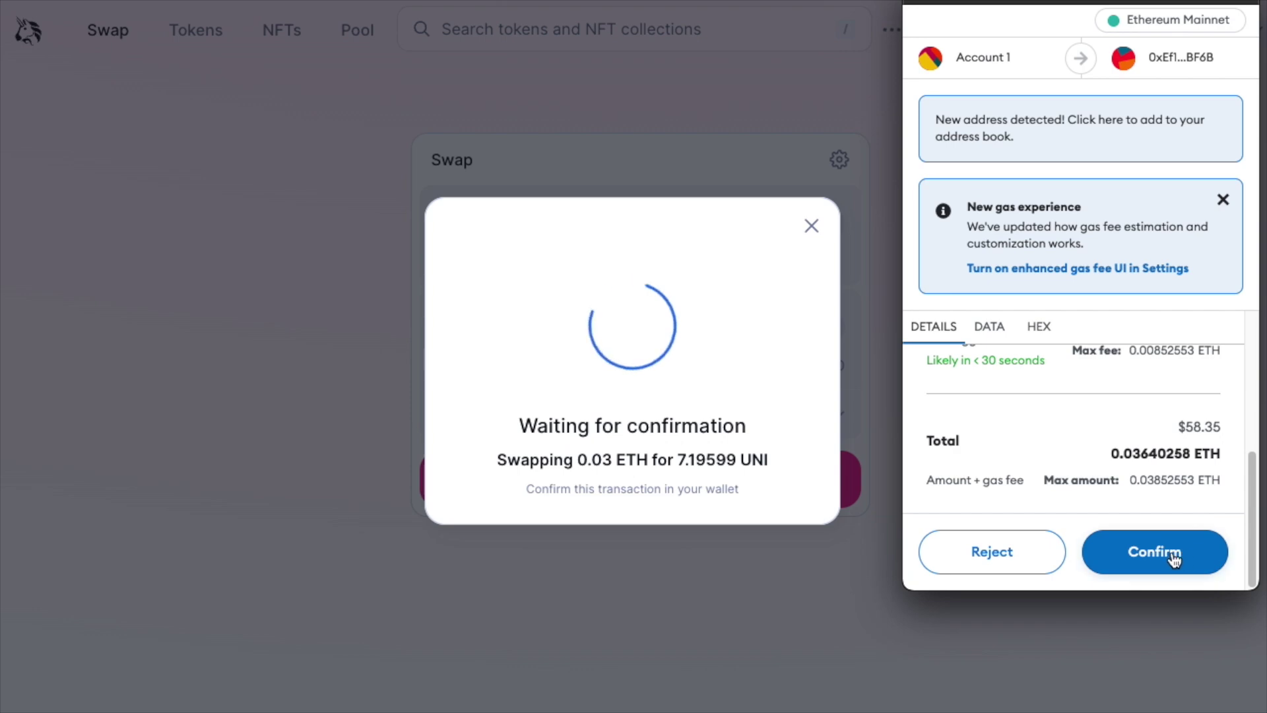
{"action": "left_click", "coordinate": [1173, 558]}
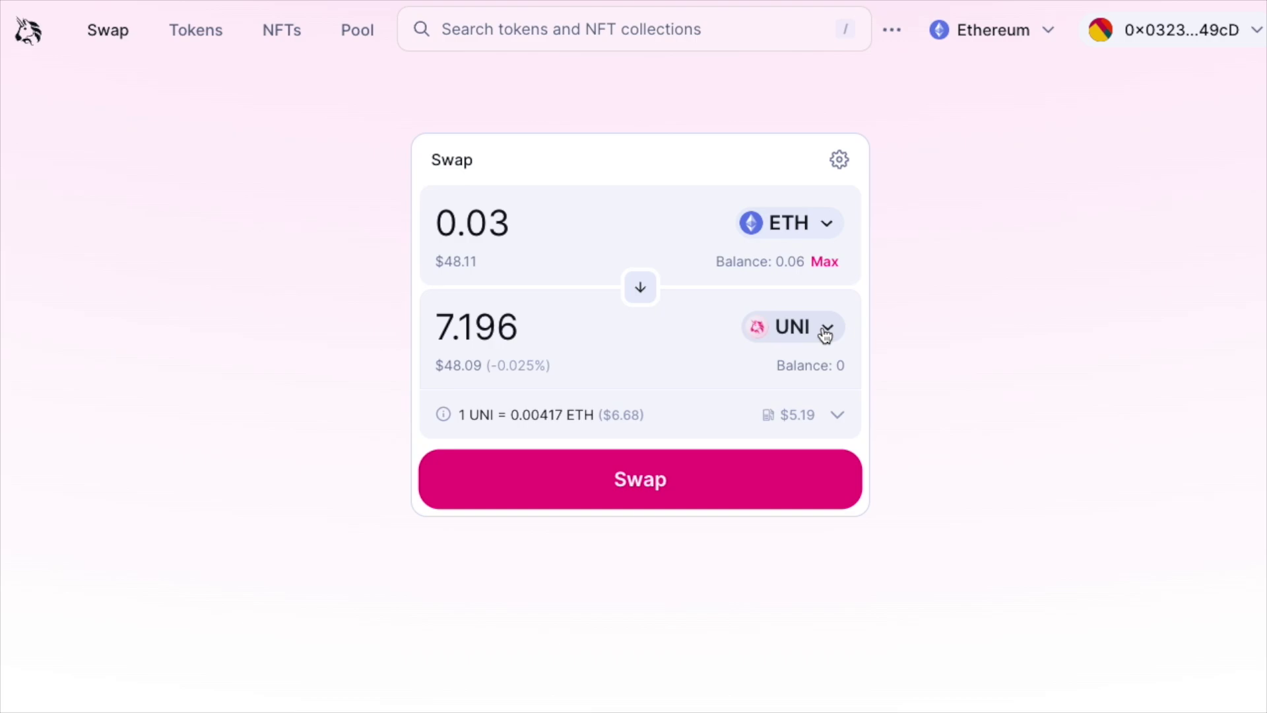
Change the receive token to USDC and the ETH amount to 0.04.
{"action": "left_click", "coordinate": [824, 332]}
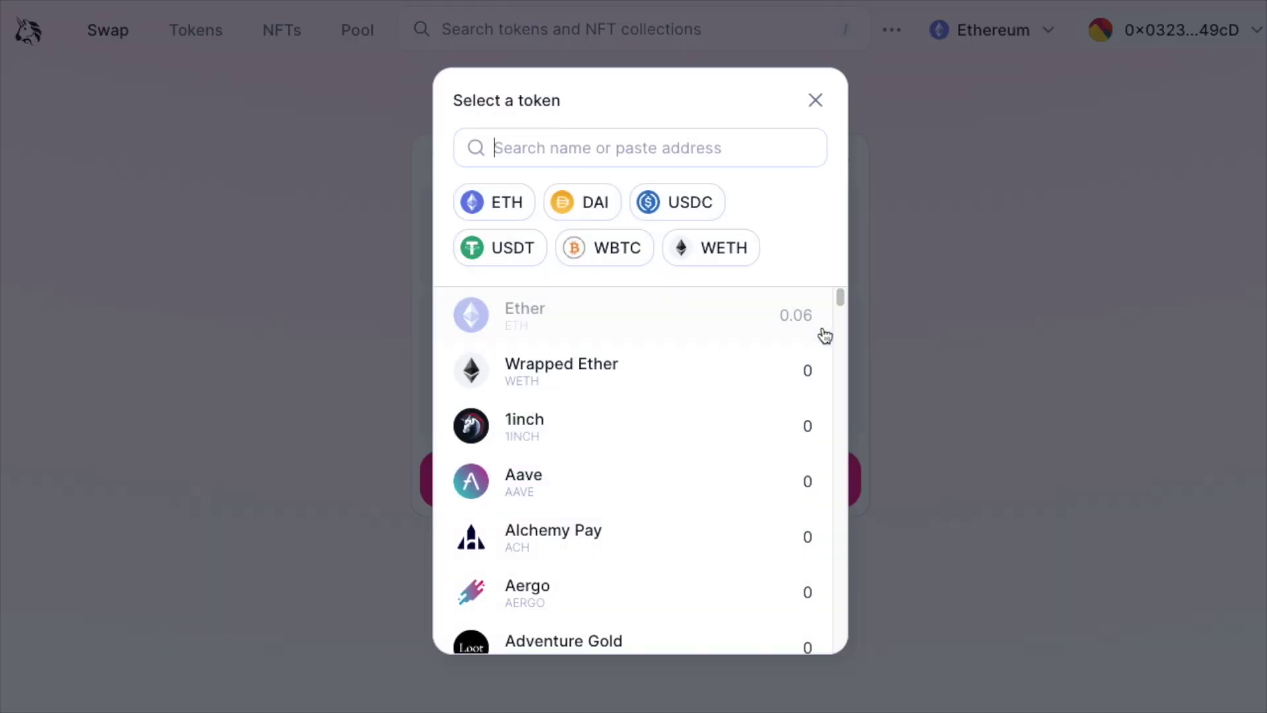
{"action": "left_click", "coordinate": [684, 208]}
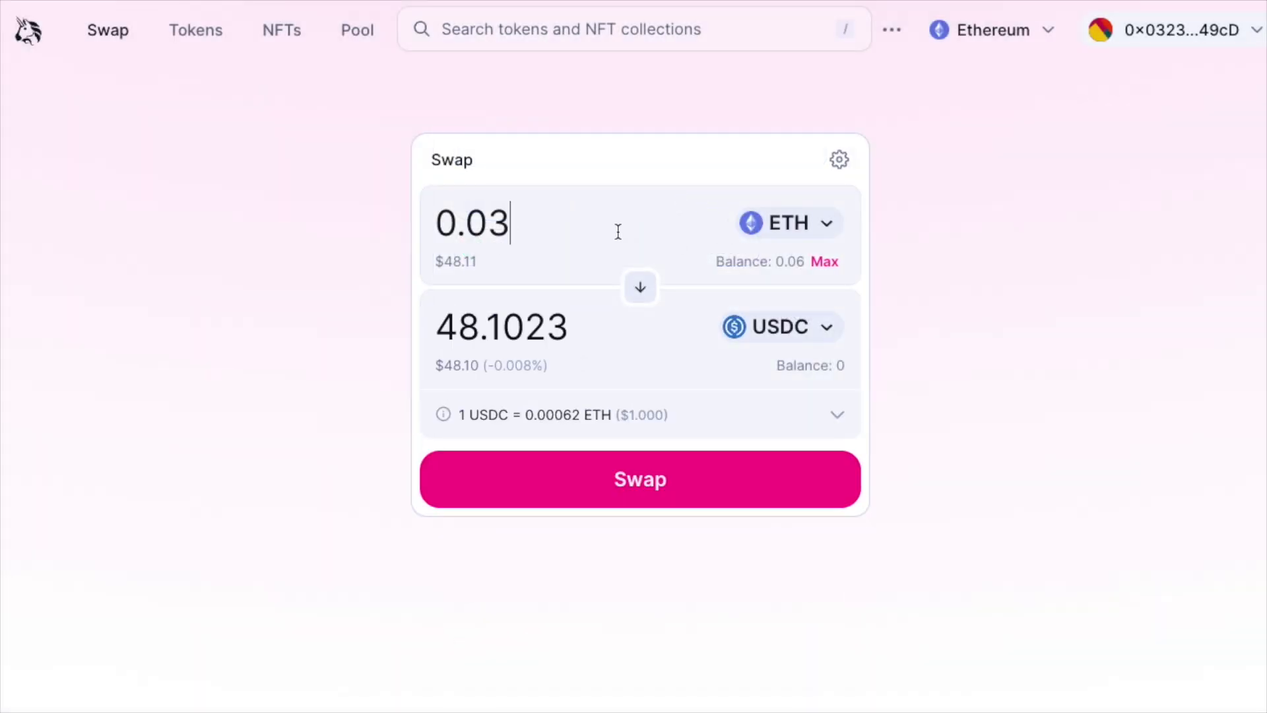
{"action": "key", "text": "BackSpace"}
{"action": "type", "text": "4"}
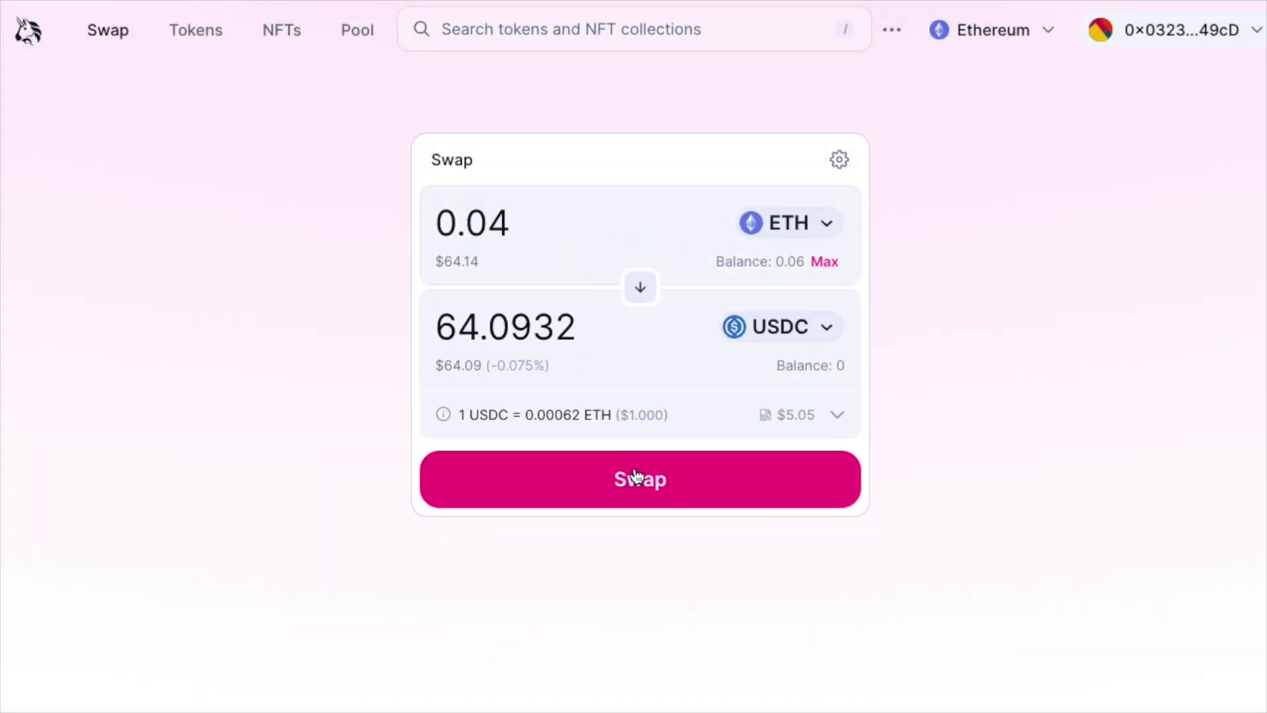
Confirm the 0.04 ETH-for-64.0932 USDC swap in Uniswap and approve it in MetaMask.
{"action": "left_click", "coordinate": [645, 483]}
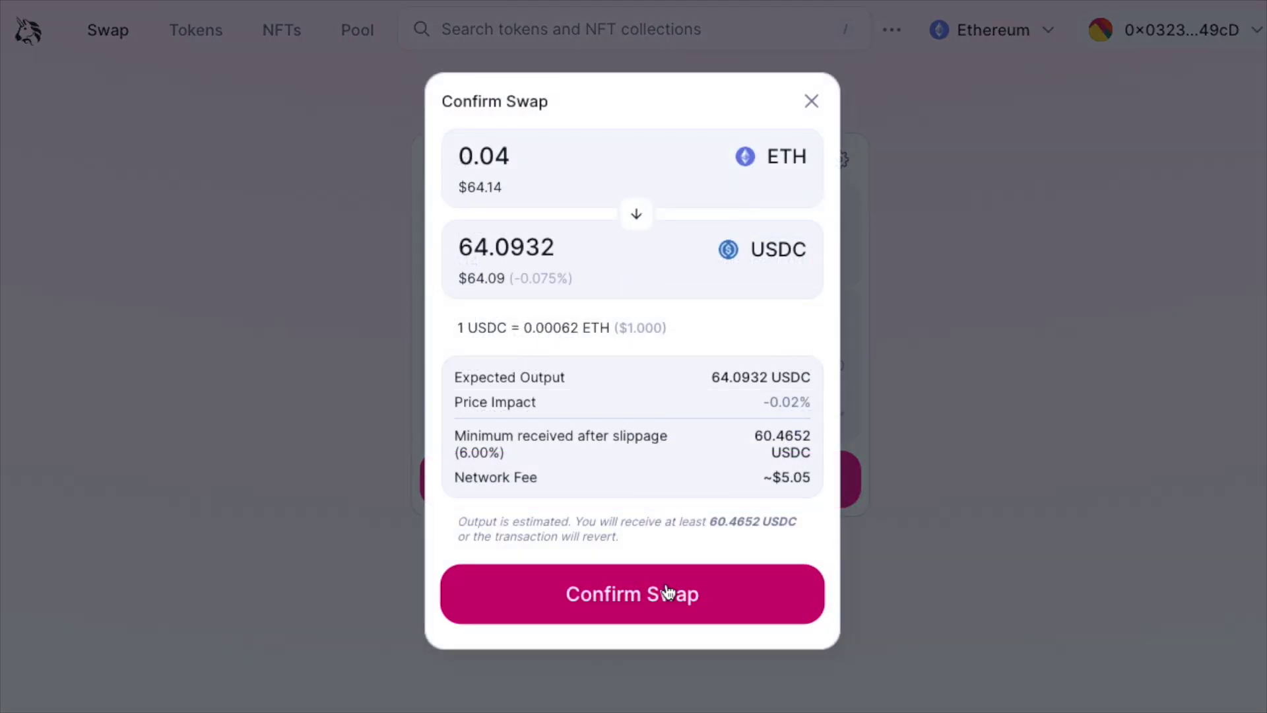
{"action": "left_click", "coordinate": [668, 592]}
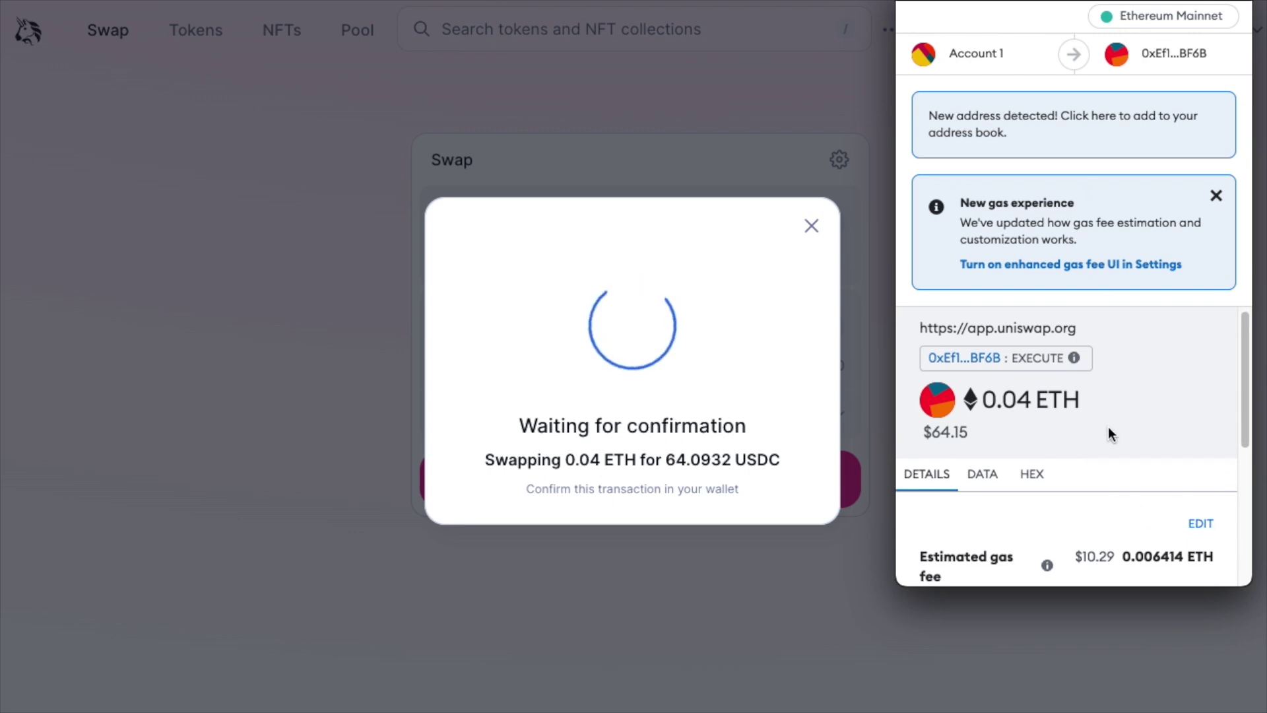
{"action": "scroll", "coordinate": [1107, 430], "scroll_direction": "down", "scroll_amount": 5}
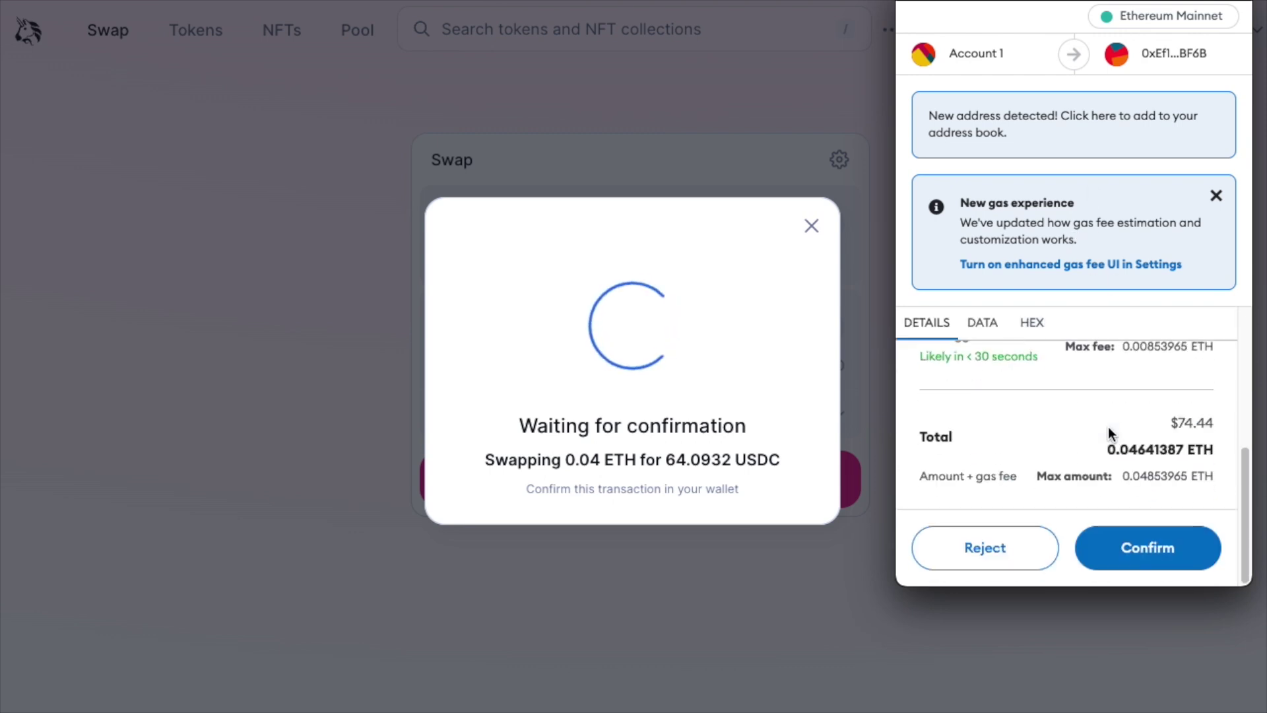
{"action": "left_click", "coordinate": [1147, 566]}
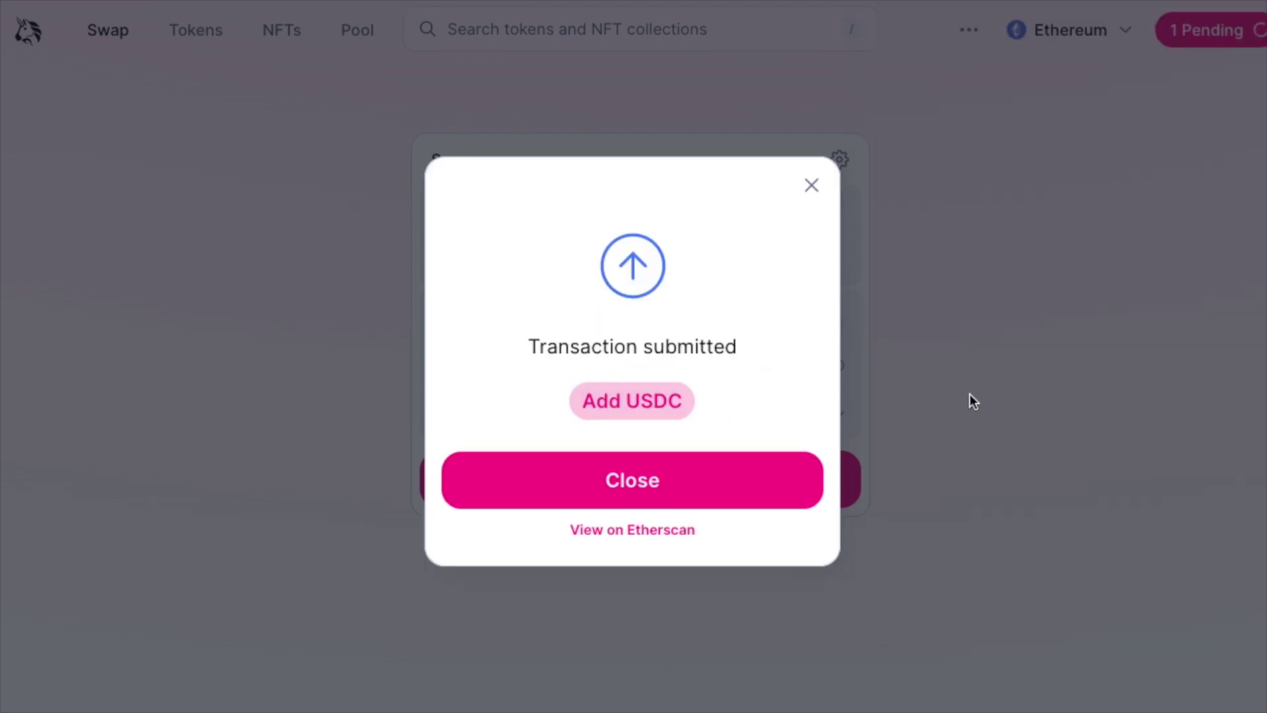
Import USDC into MetaMask from the transaction-submitted dialog, then close that dialog.
{"action": "left_click", "coordinate": [635, 404]}
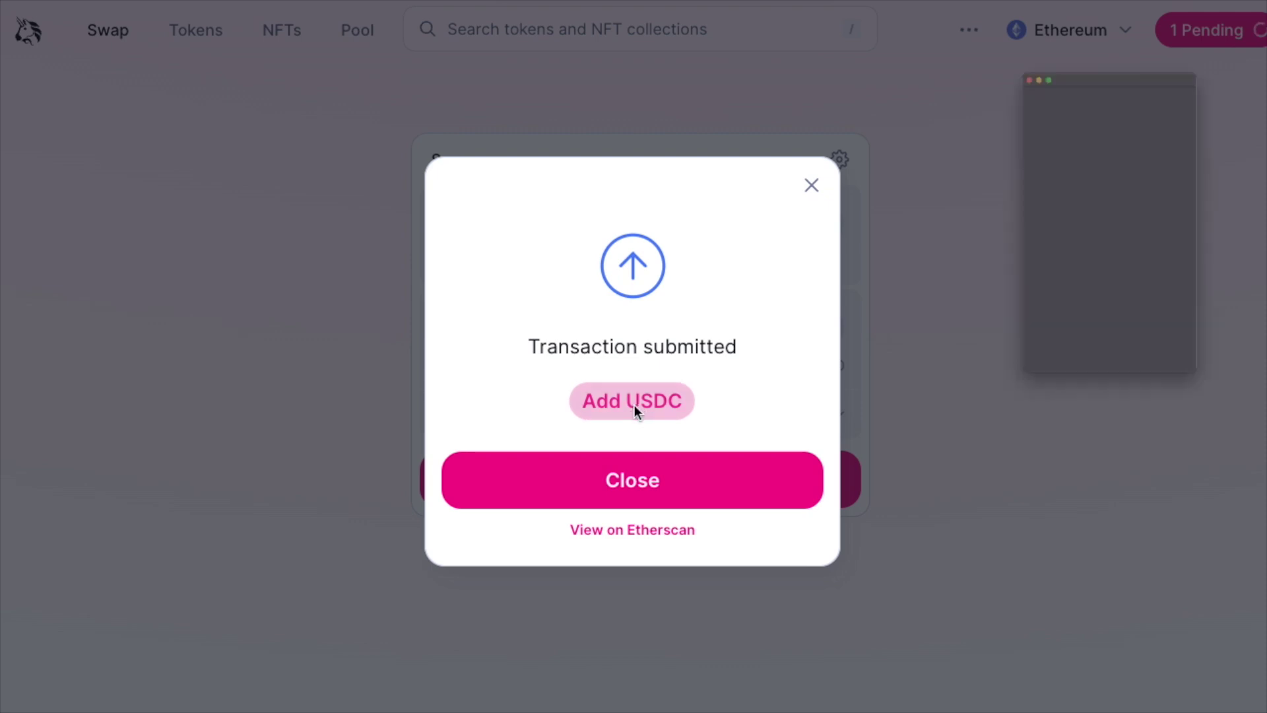
{"action": "left_click_drag", "start_coordinate": [1039, 0], "coordinate": [999, 13]}
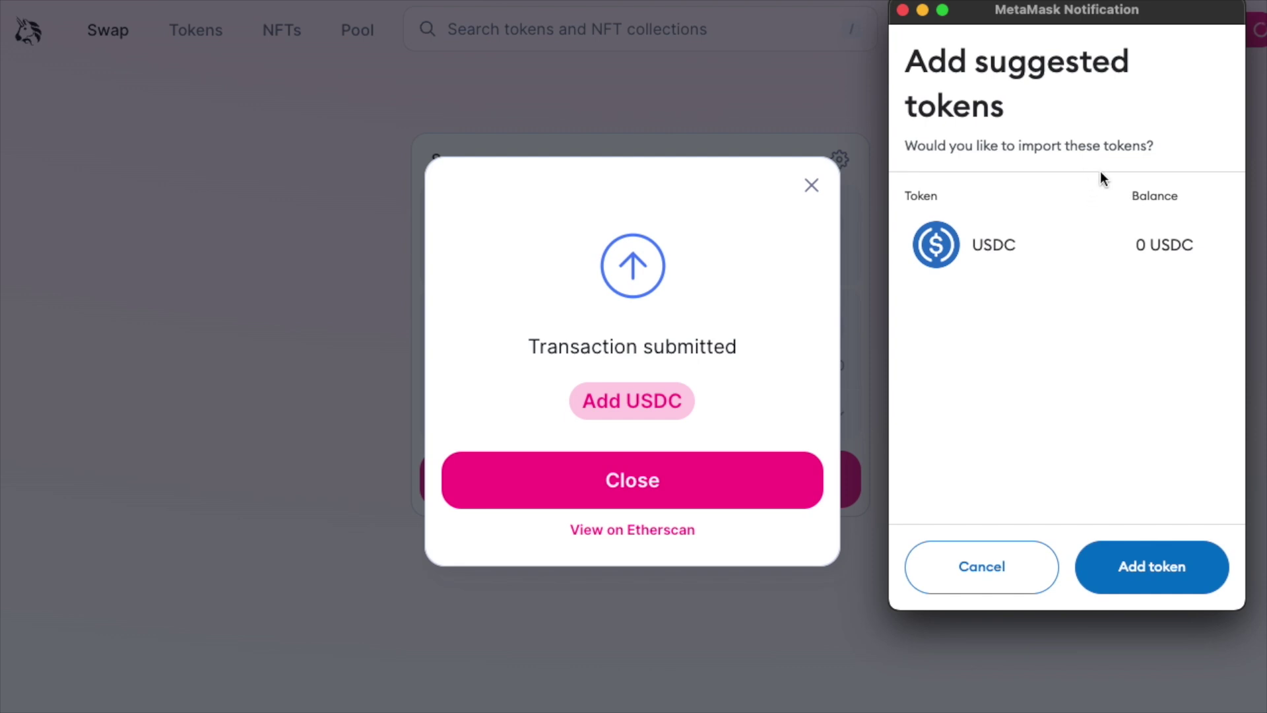
{"action": "left_click", "coordinate": [1149, 582]}
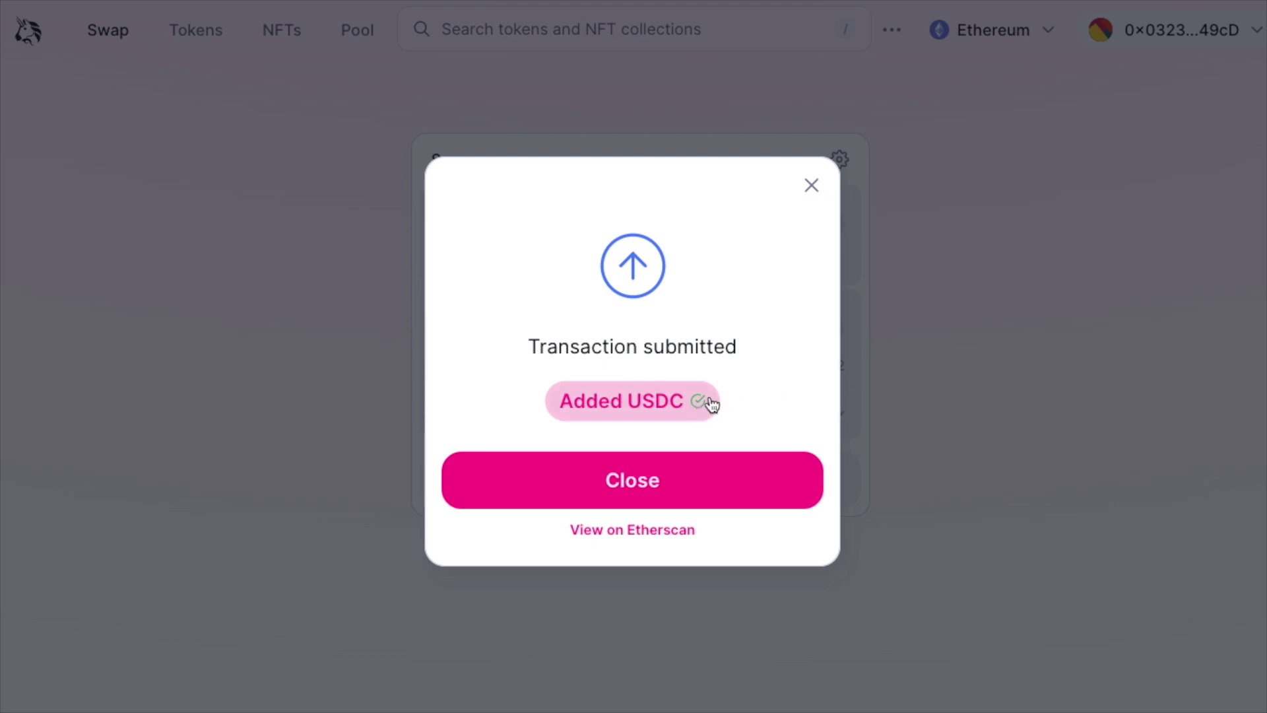
{"action": "left_click", "coordinate": [1028, 246]}
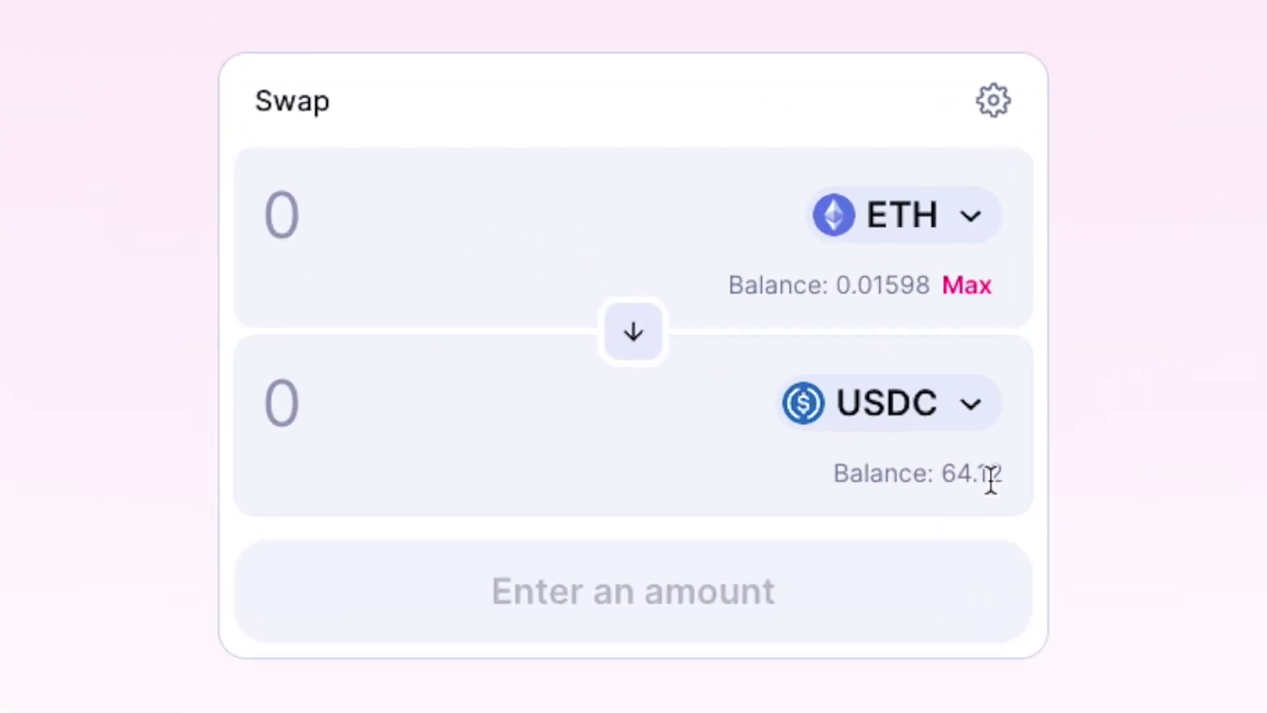
Highlight the new 64.12 USDC balance and review the token holdings on MetaMask's Assets tab.
{"action": "left_click_drag", "start_coordinate": [1003, 474], "coordinate": [943, 481]}
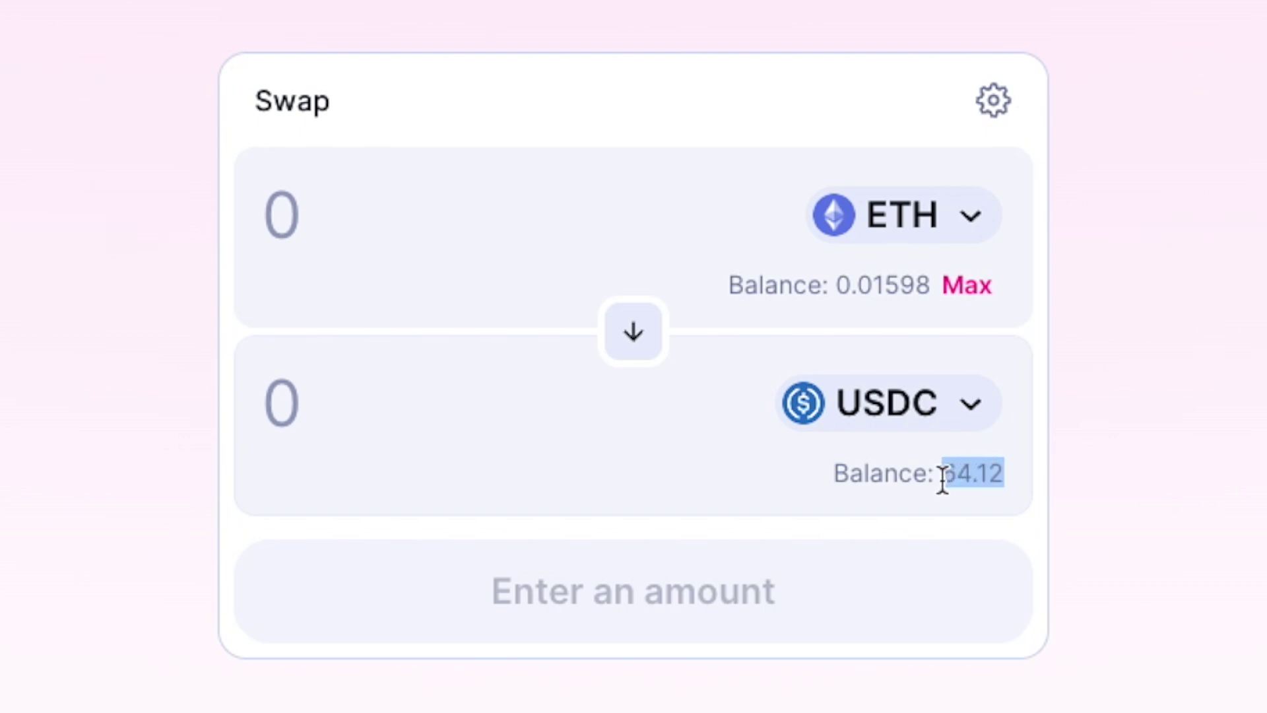
{"action": "left_click", "coordinate": [968, 490]}
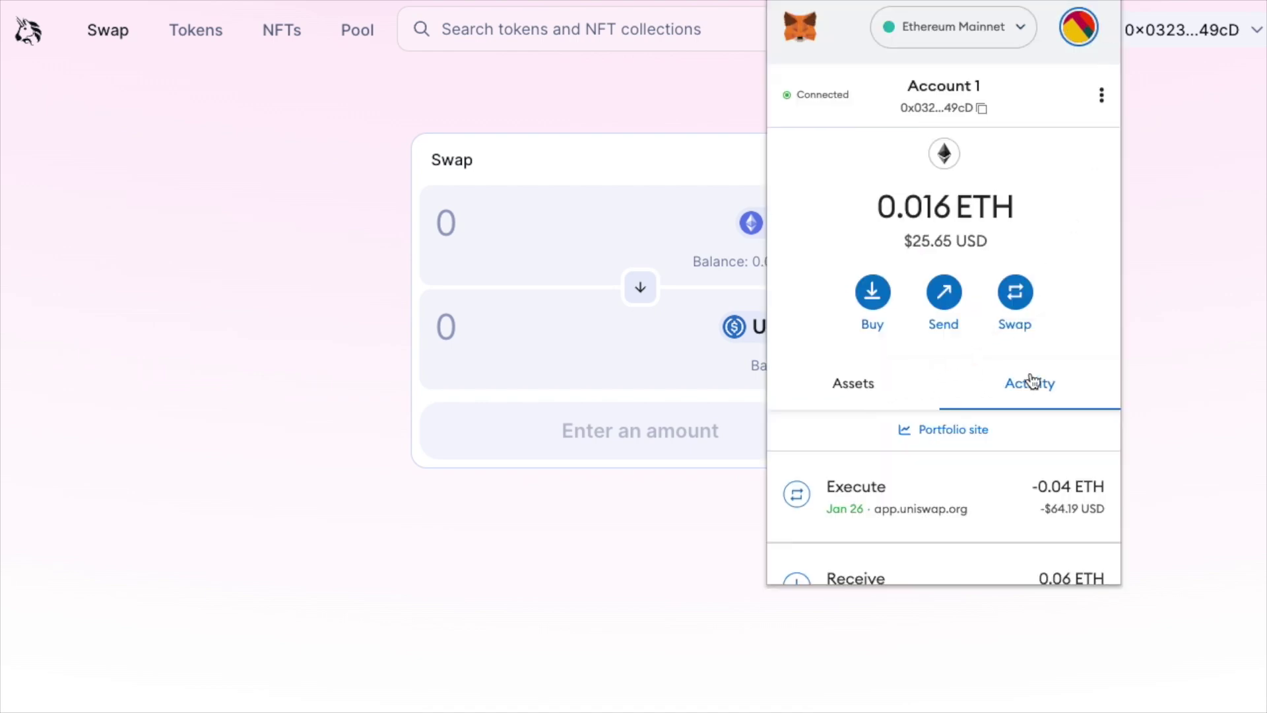
{"action": "scroll", "coordinate": [1027, 482], "scroll_direction": "down", "scroll_amount": 2}
{"action": "scroll", "coordinate": [983, 422], "scroll_direction": "up", "scroll_amount": 1}
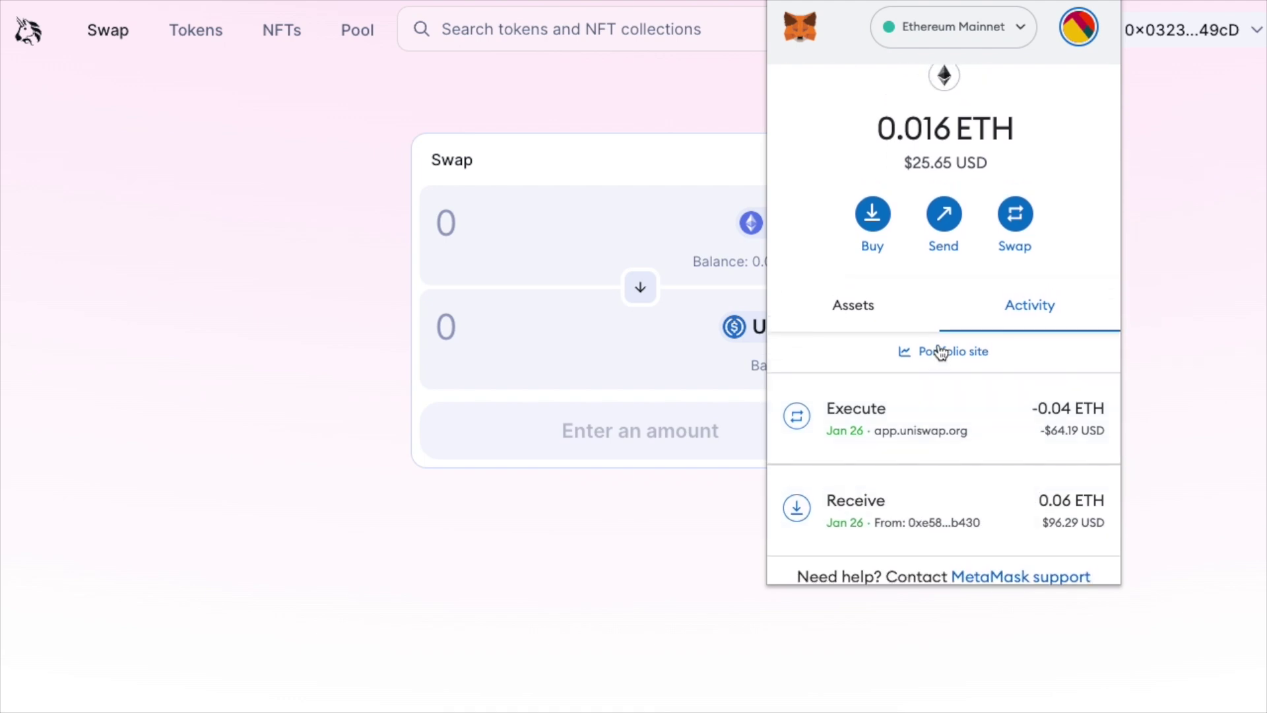
{"action": "left_click", "coordinate": [855, 318]}
{"action": "scroll", "coordinate": [959, 447], "scroll_direction": "down", "scroll_amount": 3}
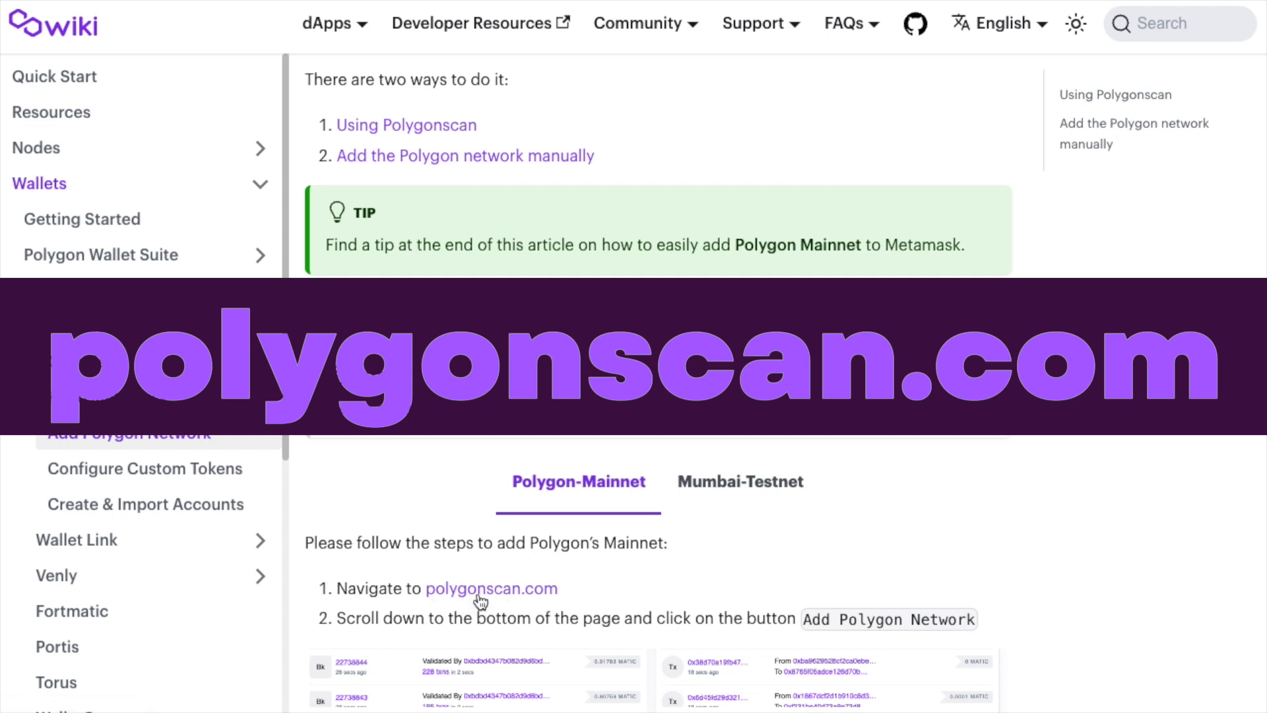
Go to polygonscan.com from the wiki guide and dismiss its cookie banner with Got It.
{"action": "left_click", "coordinate": [480, 589]}
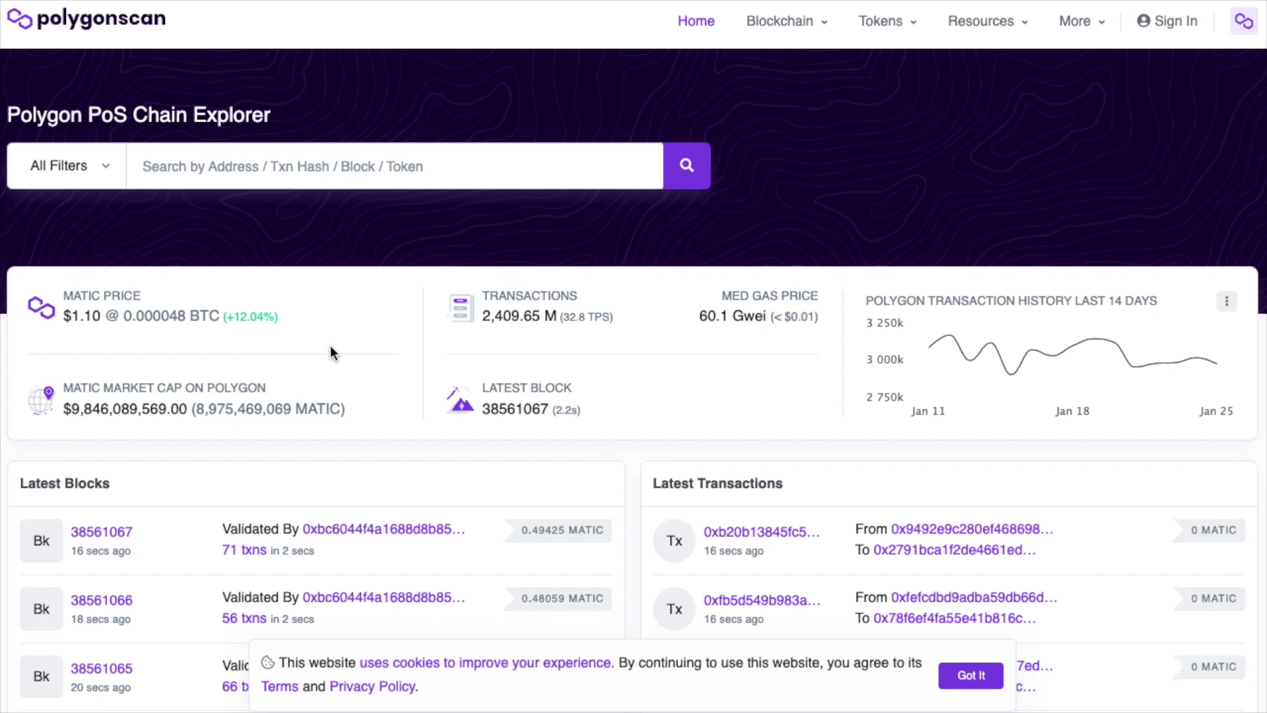
{"action": "scroll", "coordinate": [311, 318], "scroll_direction": "down", "scroll_amount": 7}
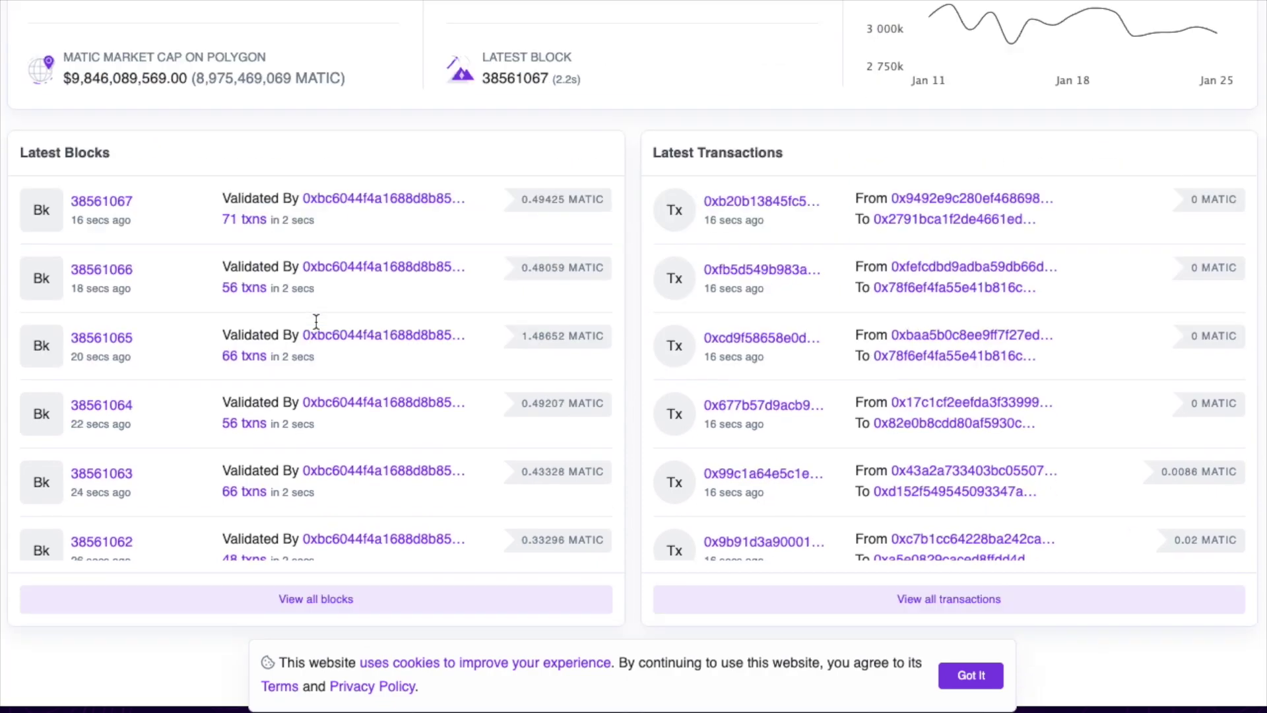
{"action": "scroll", "coordinate": [342, 394], "scroll_direction": "down", "scroll_amount": 1}
{"action": "left_click", "coordinate": [976, 676]}
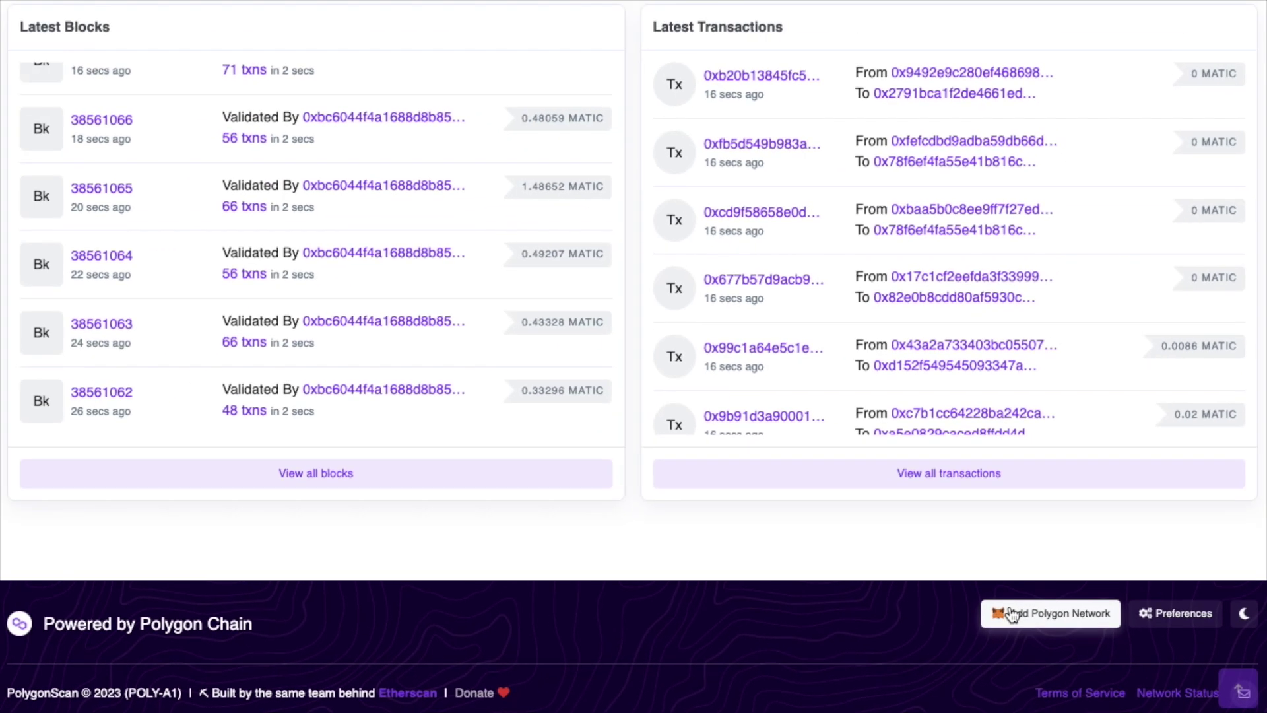
Request Polygon Mainnet from PolygonScan's footer and approve chain ID 137 with MATIC in MetaMask.
{"action": "left_click", "coordinate": [990, 604]}
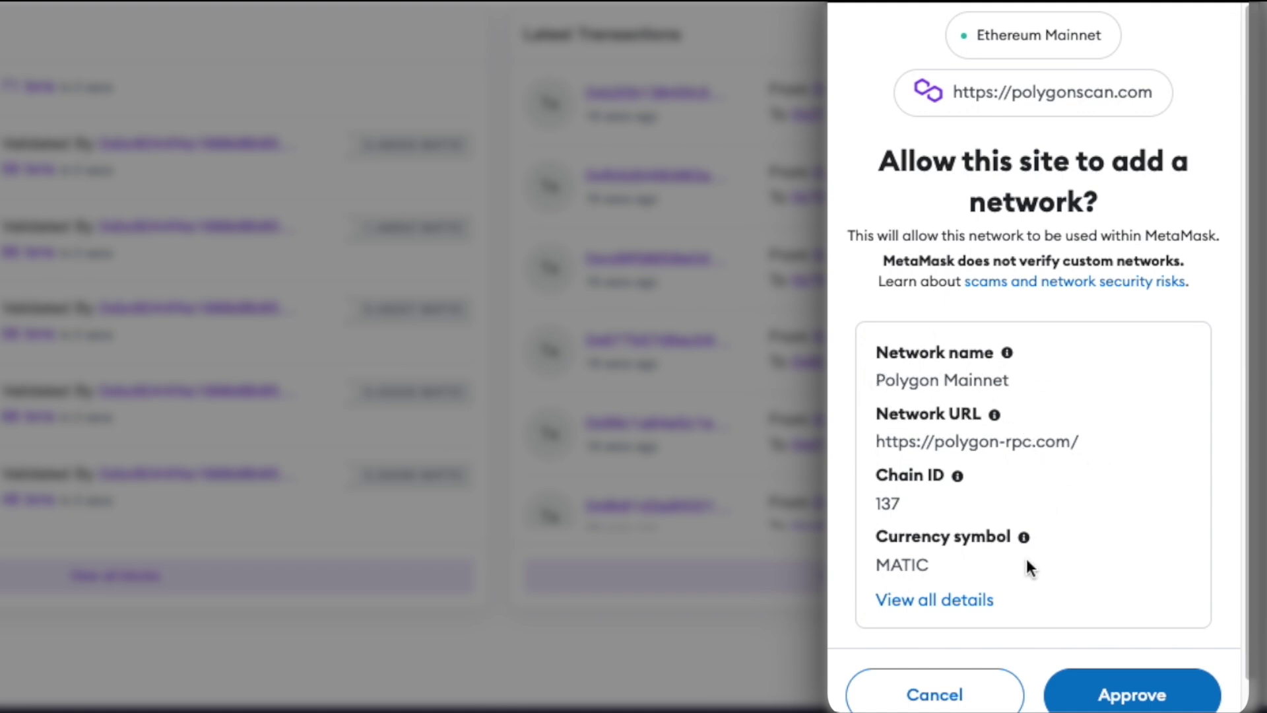
{"action": "scroll", "coordinate": [1064, 597], "scroll_direction": "down", "scroll_amount": 1}
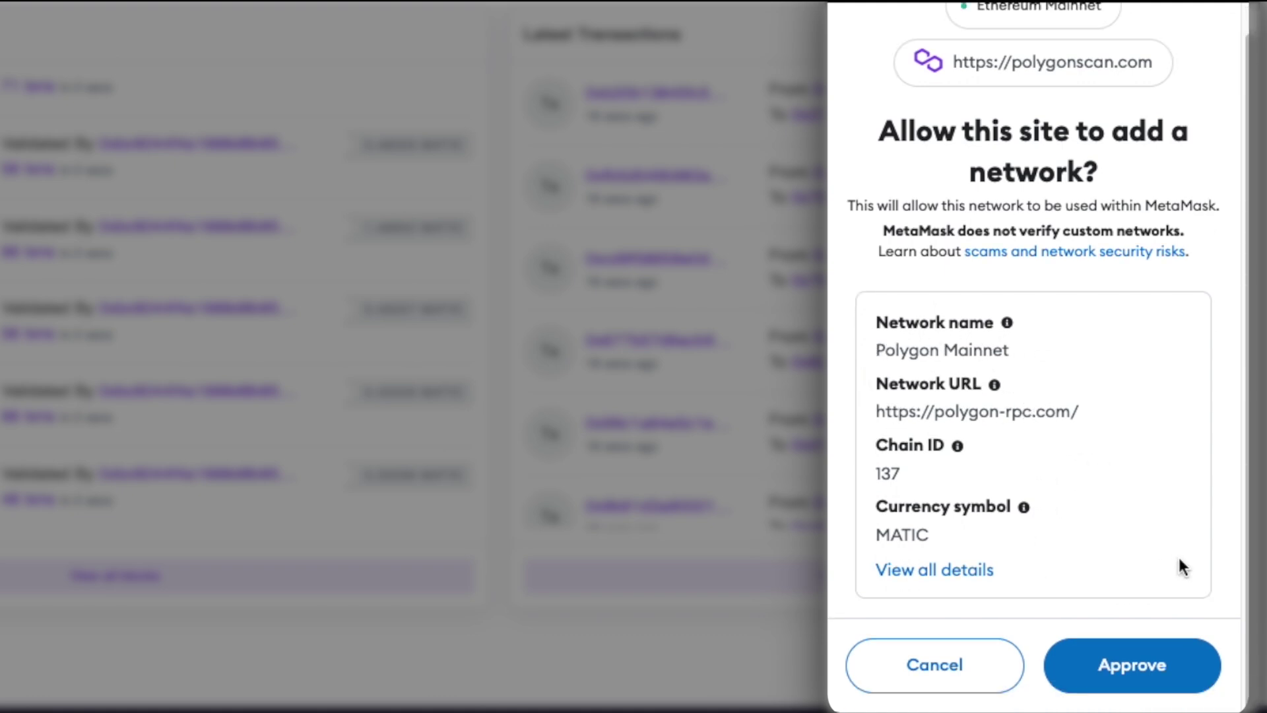
{"action": "left_click", "coordinate": [1173, 682]}
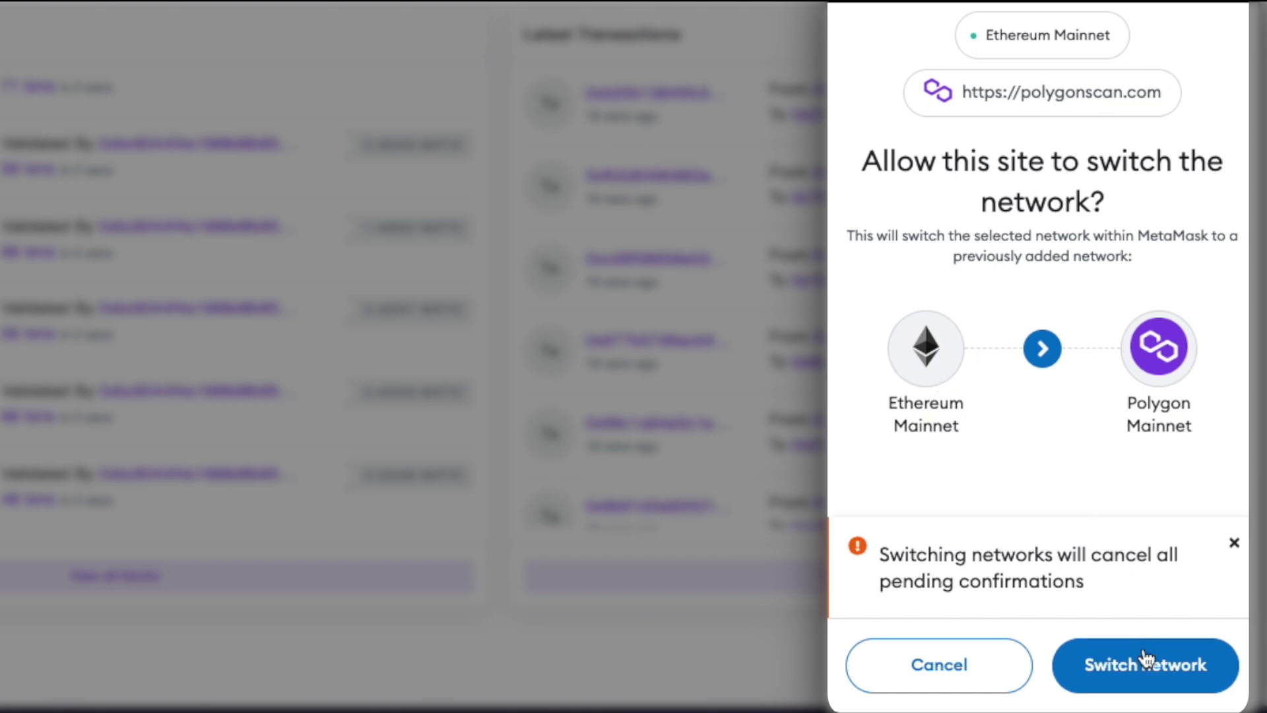
Switch the wallet to Polygon Mainnet, then return it to Ethereum Mainnet showing 0.016 ETH.
{"action": "left_click", "coordinate": [1146, 658]}
{"action": "left_click", "coordinate": [1039, 79]}
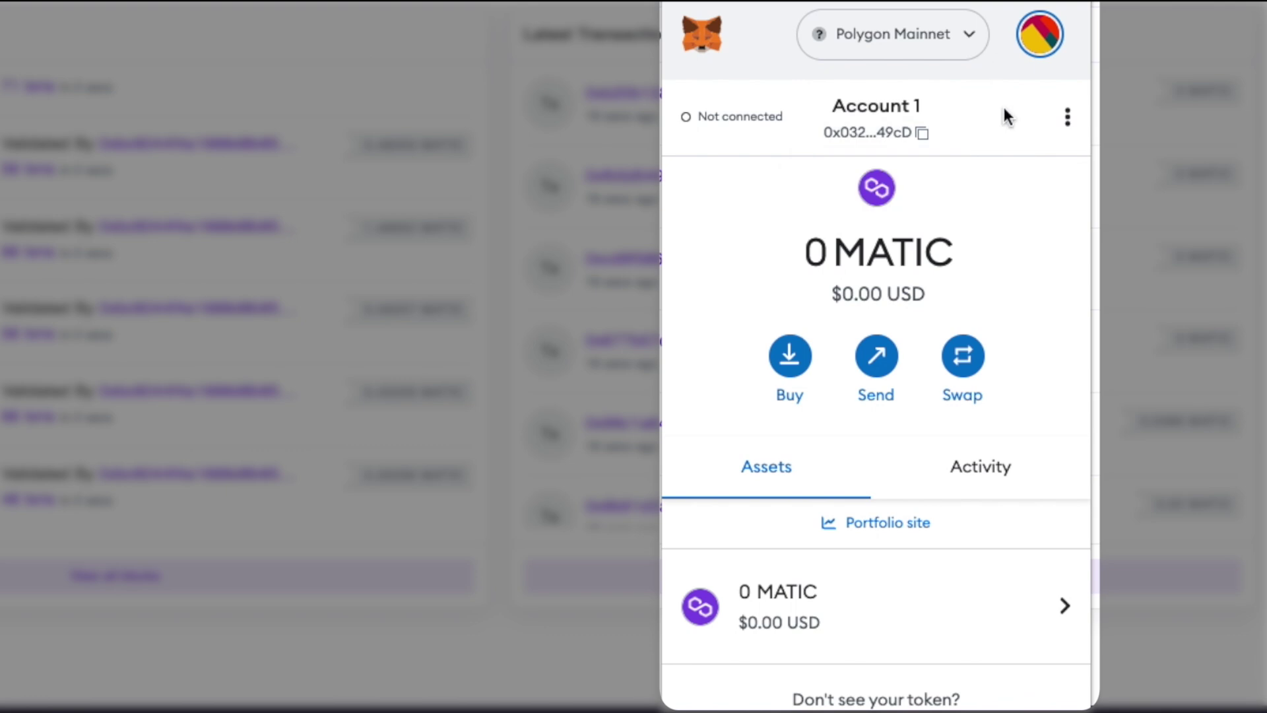
{"action": "left_click", "coordinate": [930, 46]}
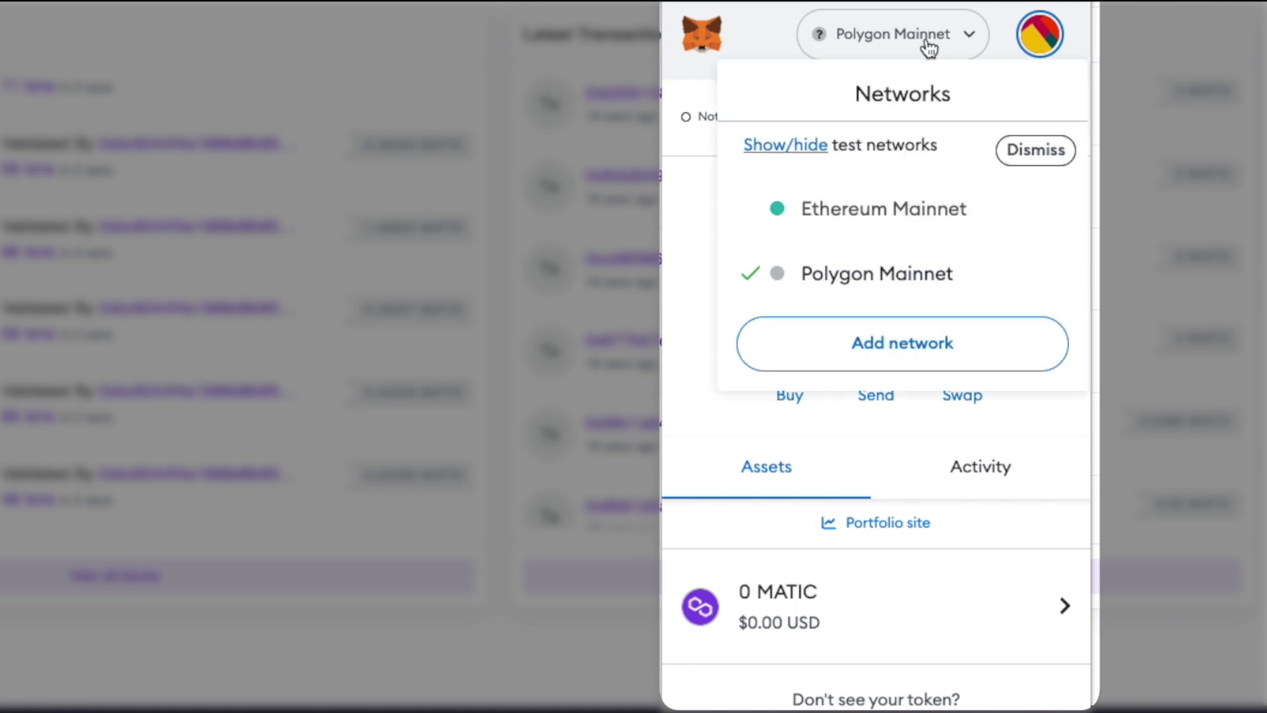
{"action": "left_click", "coordinate": [930, 226]}
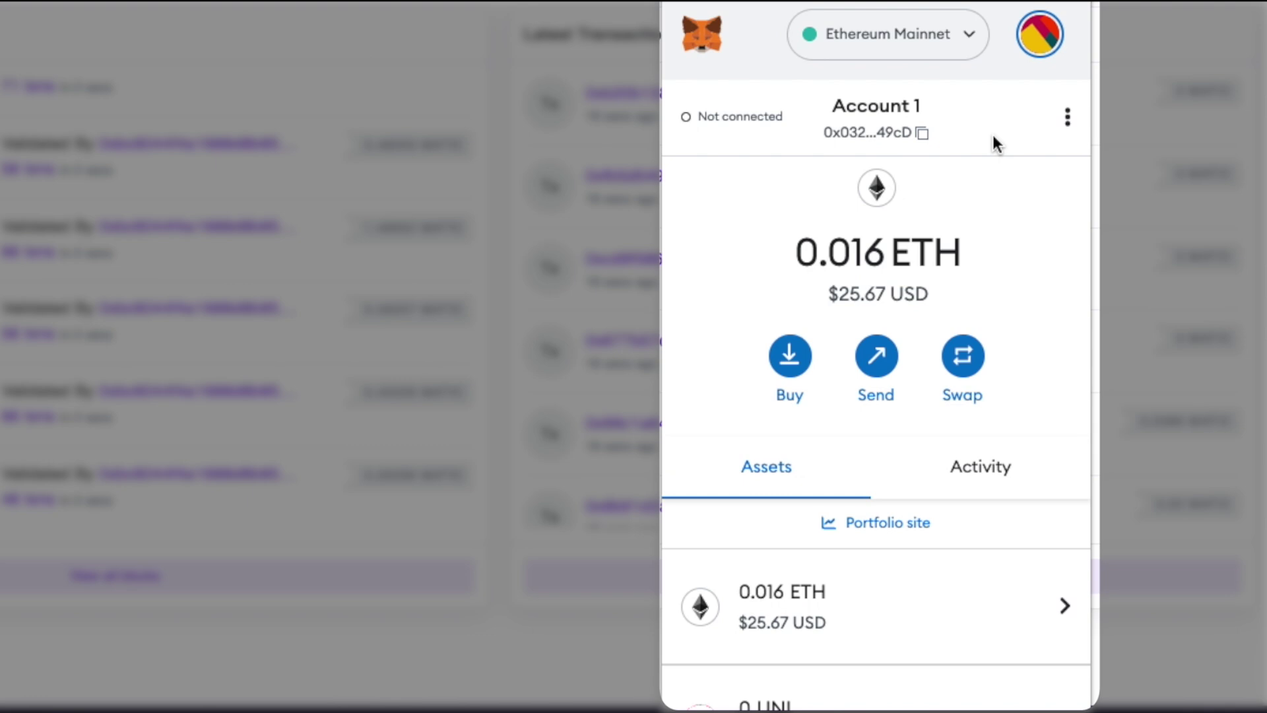